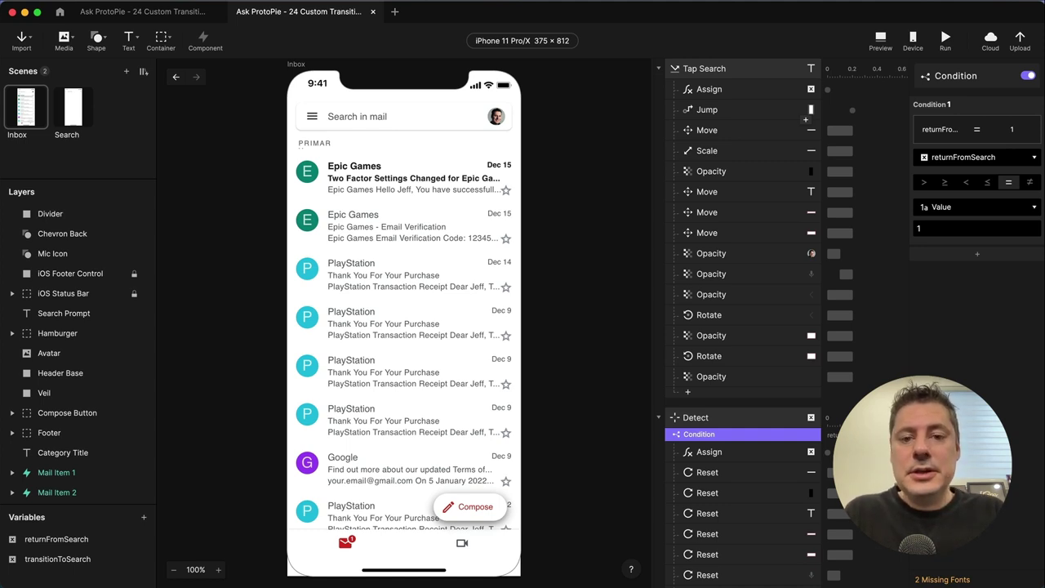
# Switch to Google Chrome and play the published prototype's custom transition into the Search screen and back to the inbox
pyautogui.press('super+Tab')
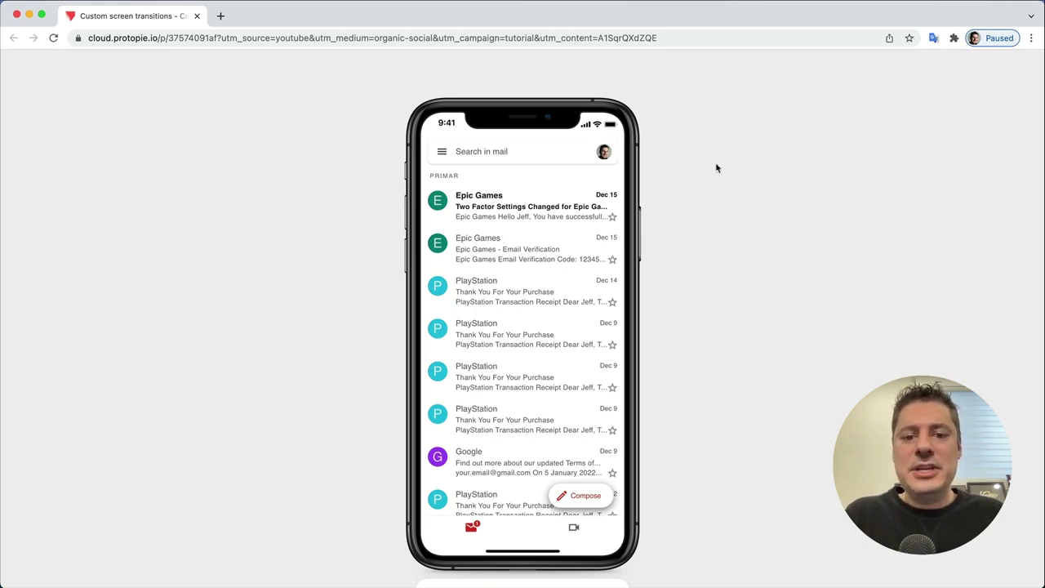
pyautogui.click(480, 152)
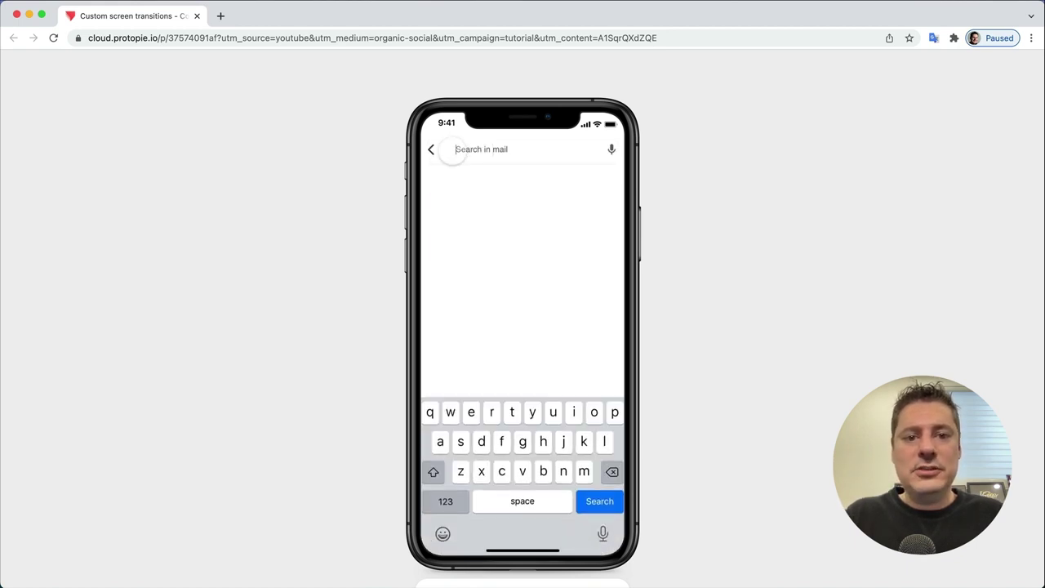
pyautogui.click(431, 149)
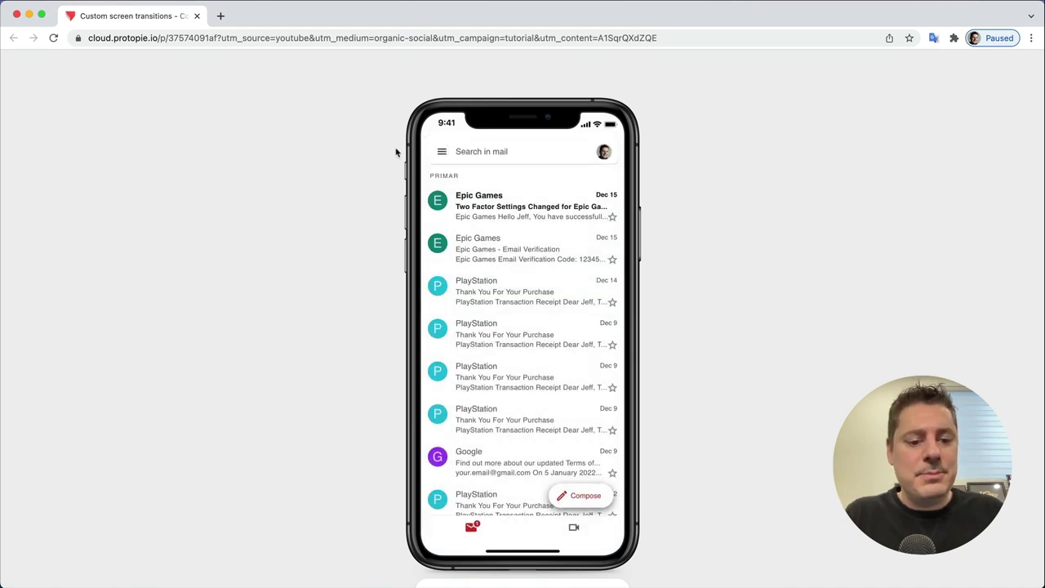
# Switch back to ProtoPie and examine the finished file's Tap Search responses and the Detect trigger with its returnFromSearch Assign response
pyautogui.press('super+Tab')
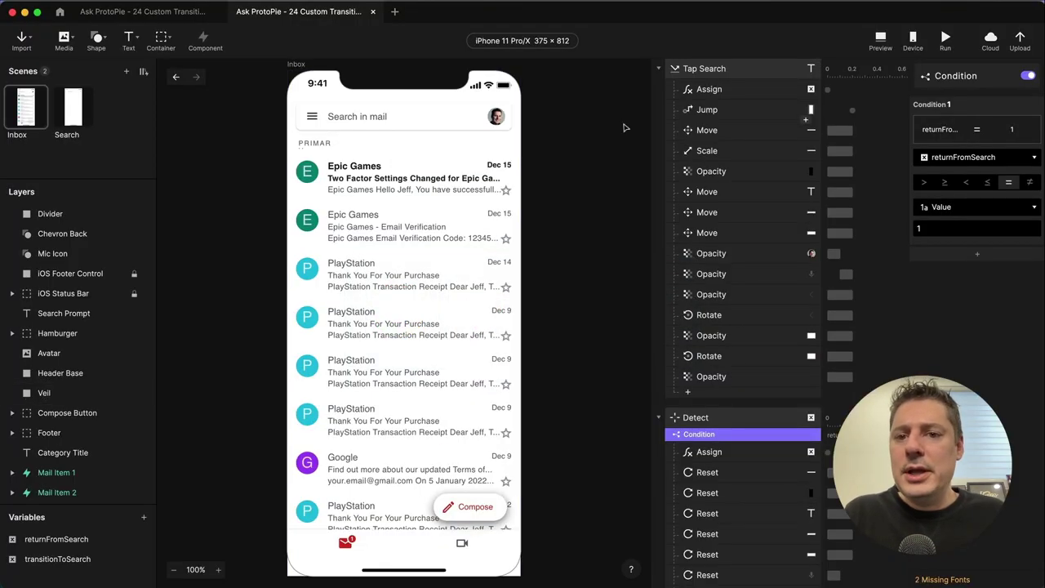
pyautogui.scroll(-5, 756, 156)
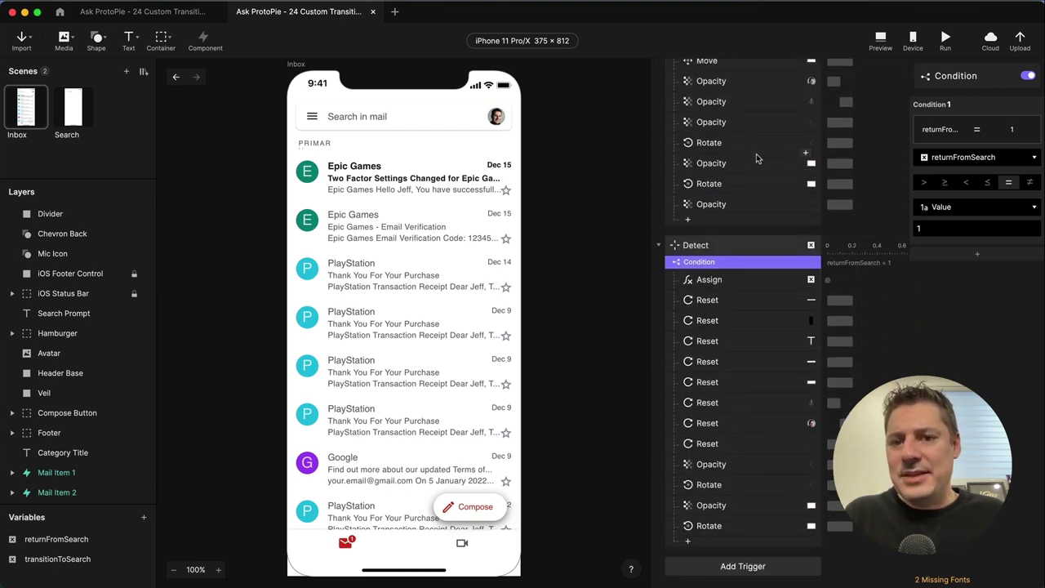
pyautogui.scroll(5, 755, 154)
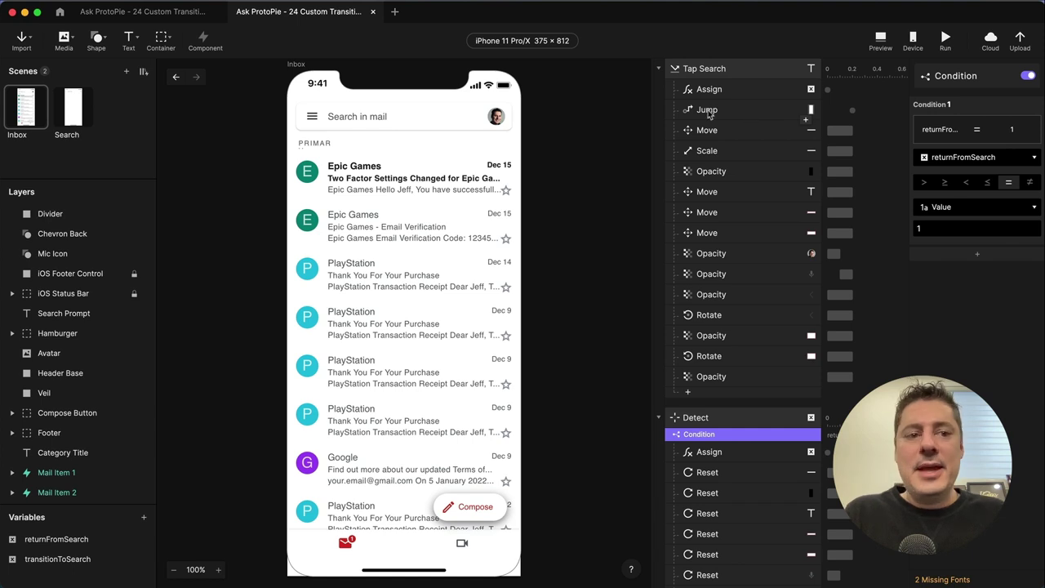
pyautogui.scroll(-5, 734, 163)
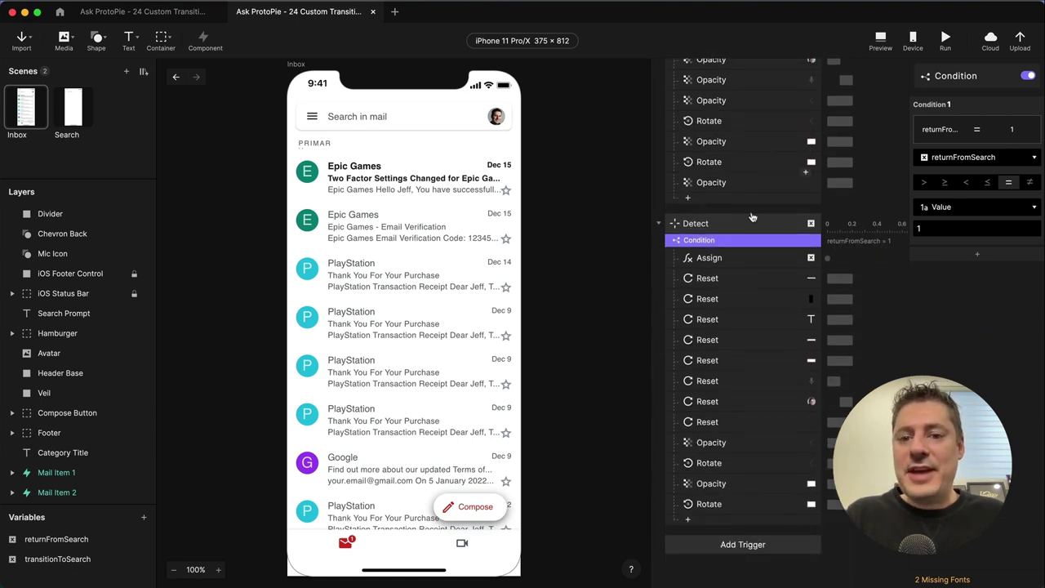
pyautogui.click(744, 220)
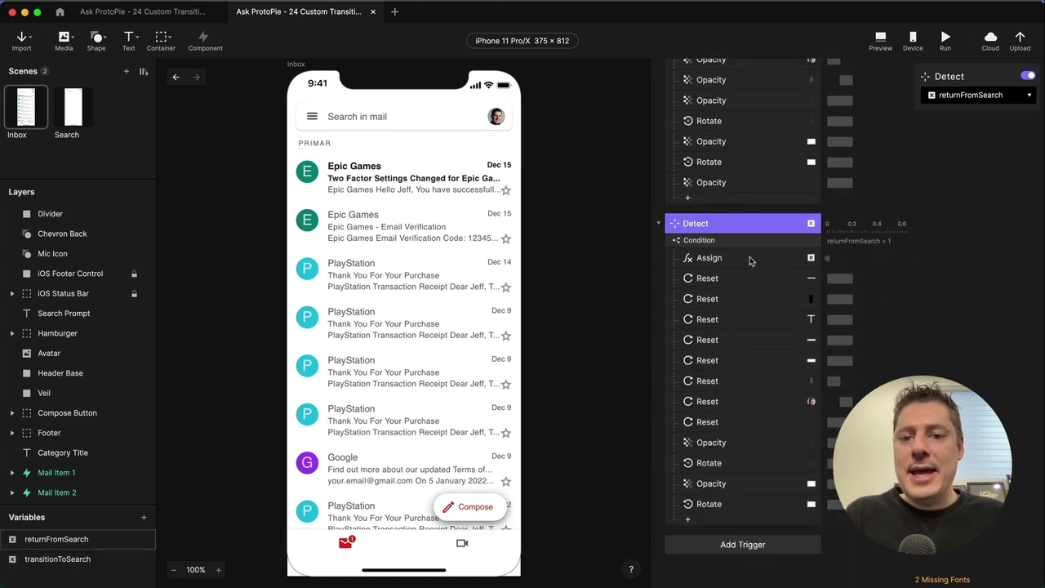
pyautogui.click(752, 257)
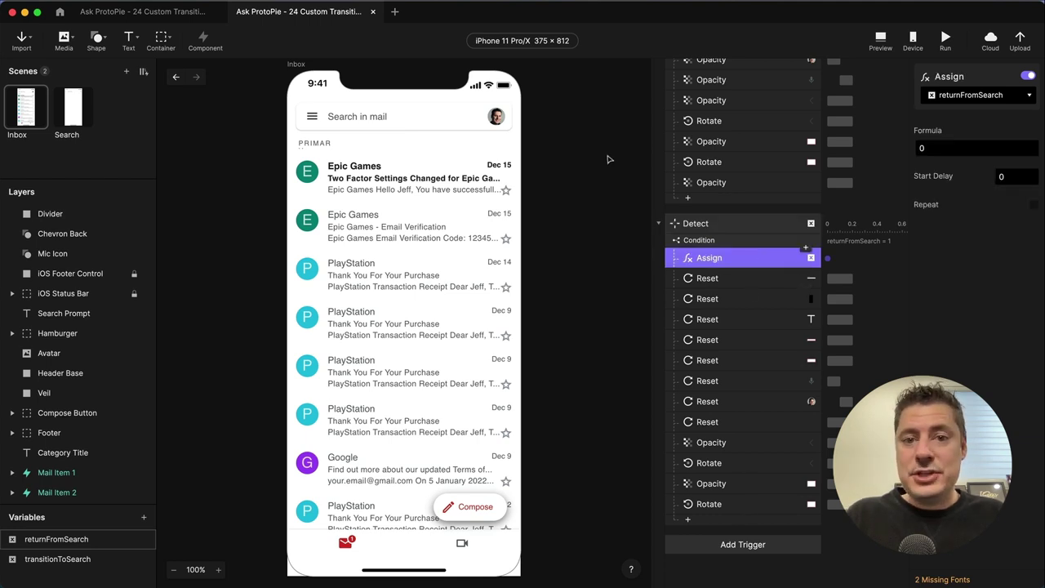
pyautogui.scroll(5, 737, 183)
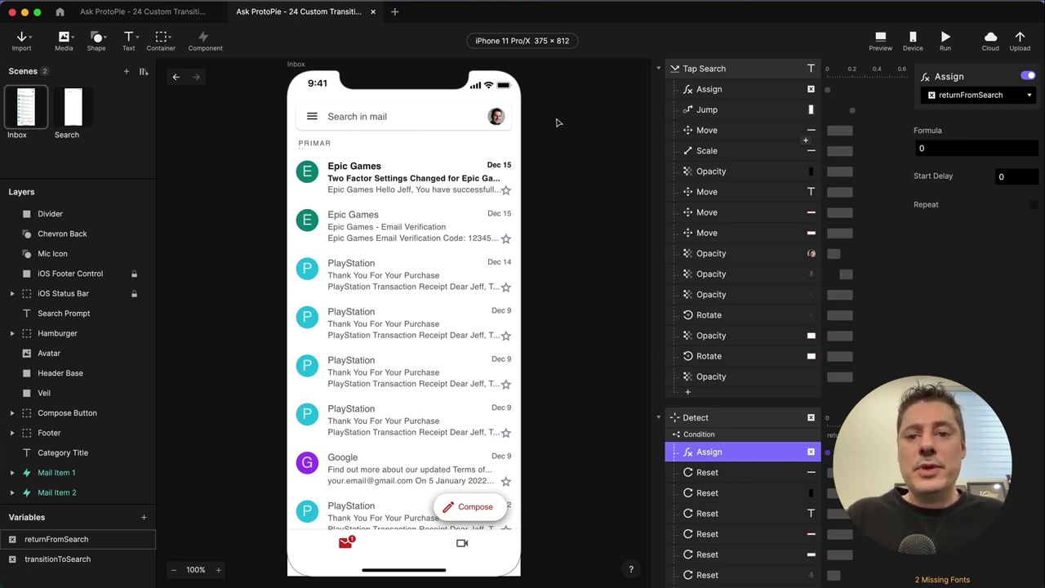
# Open the starter version of the project and preview its jump to the Search scene and back, closing the preview
pyautogui.click(187, 14)
pyautogui.press('super+p')
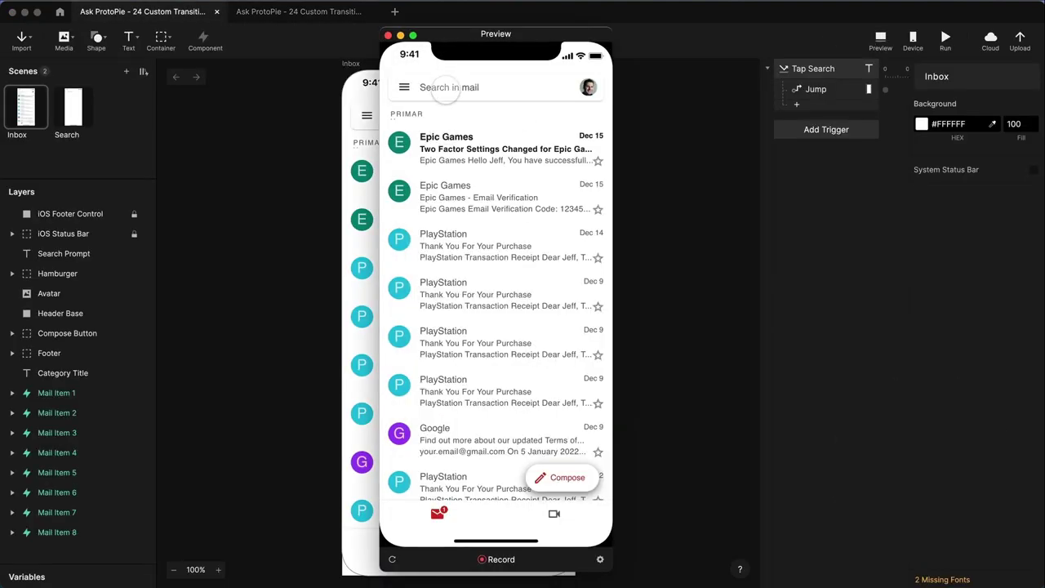
pyautogui.click(446, 87)
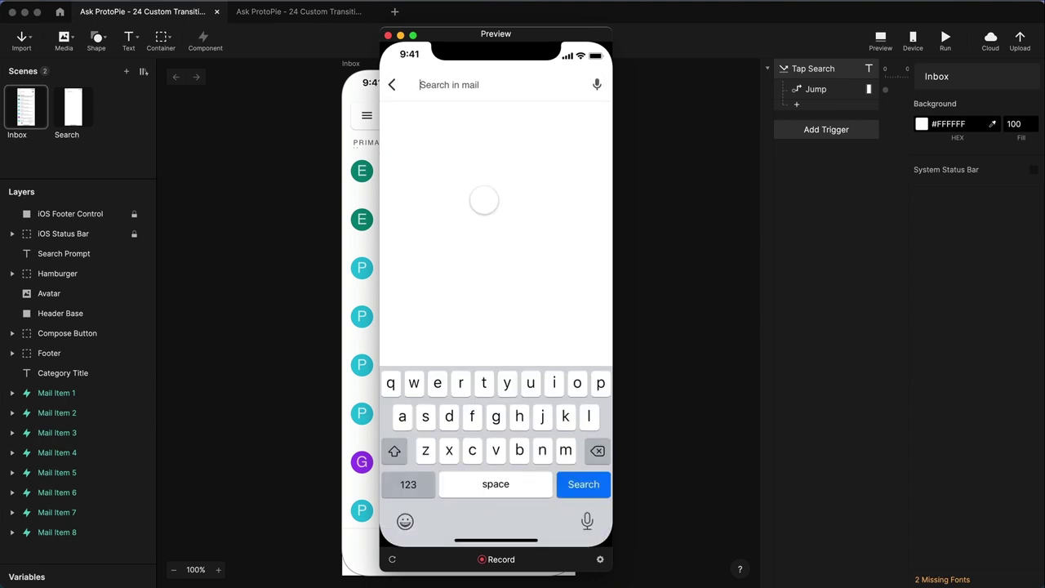
pyautogui.click(392, 85)
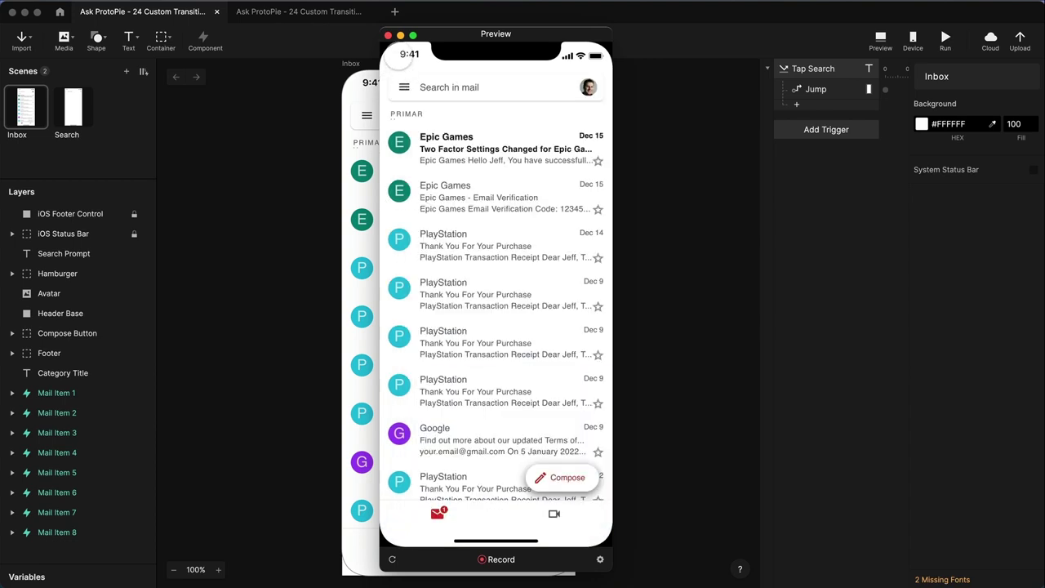
pyautogui.click(388, 35)
# Switch to Google Chrome and replay the search transition in both directions for comparison with the starter file
pyautogui.press('super+Tab')
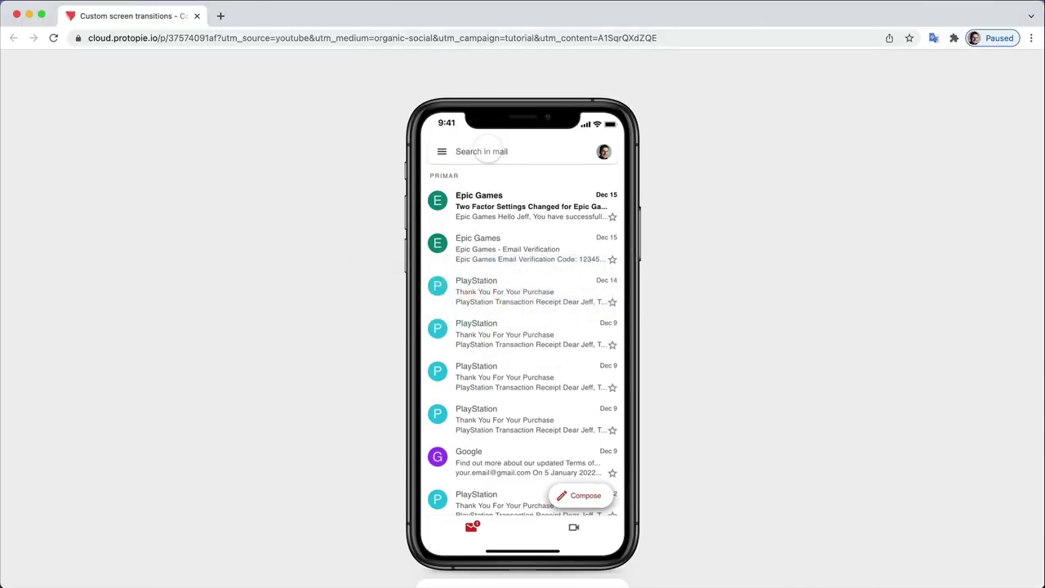
pyautogui.click(484, 153)
pyautogui.click(434, 151)
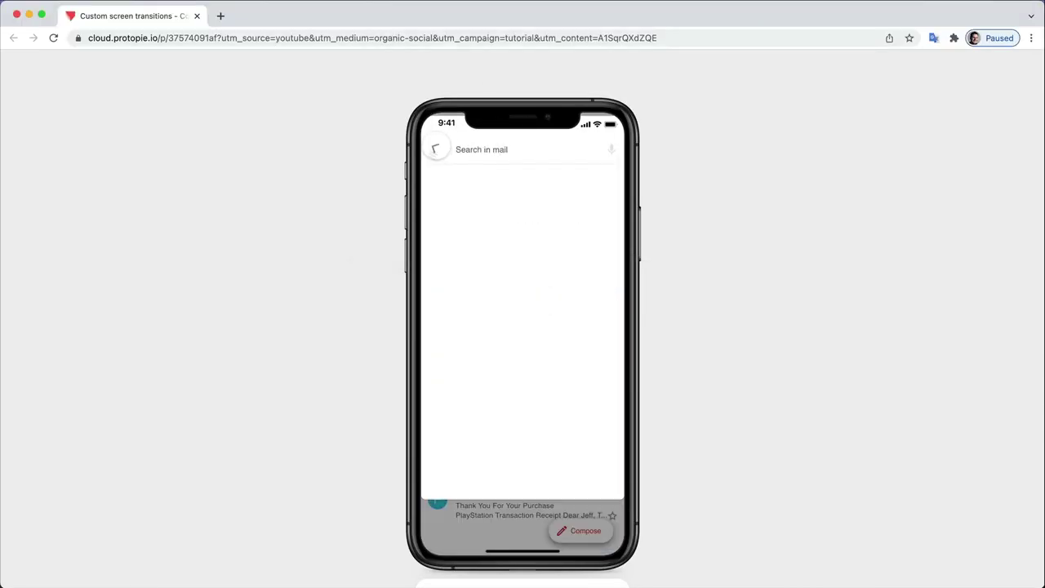
# Switch back to ProtoPie and set the transition of the Tap Search trigger's Jump response to Smart
pyautogui.press('super+Tab')
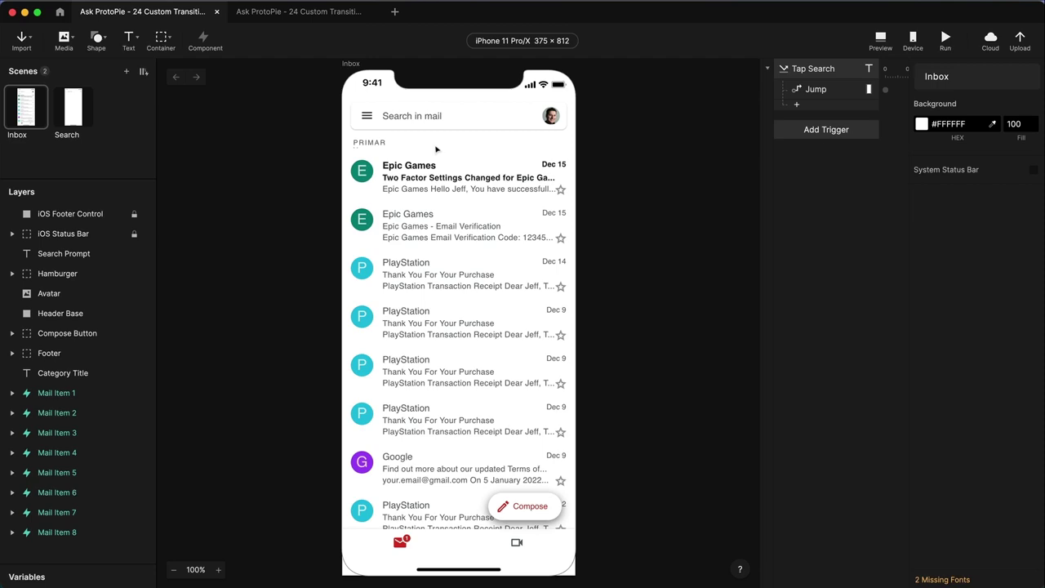
pyautogui.click(815, 89)
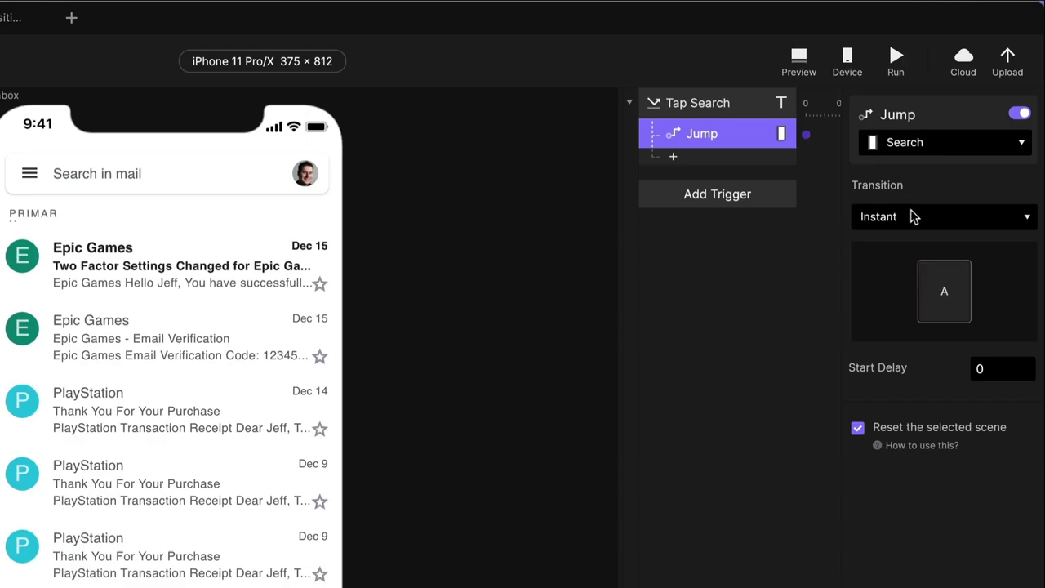
pyautogui.click(911, 216)
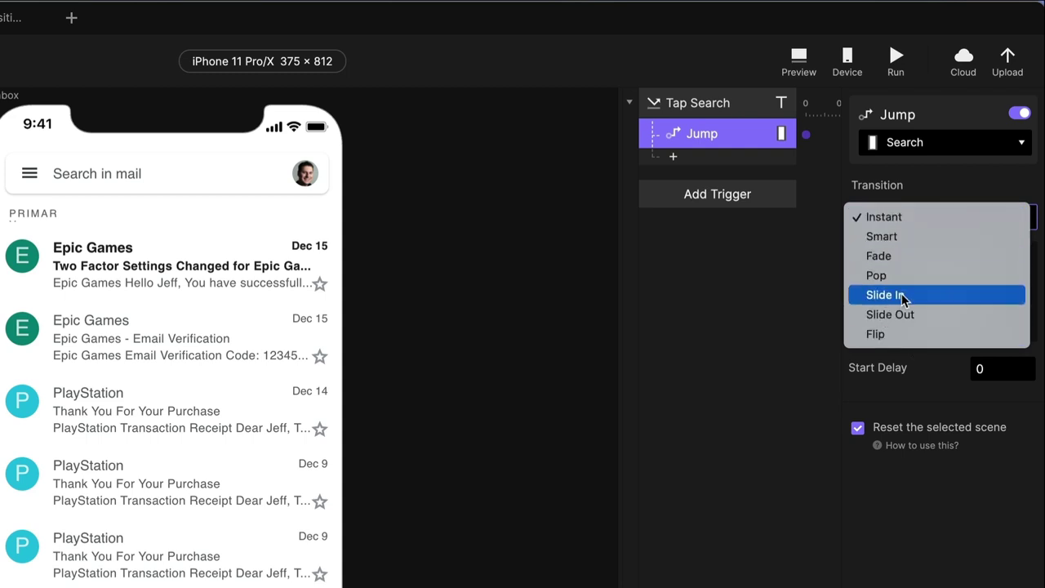
pyautogui.click(896, 237)
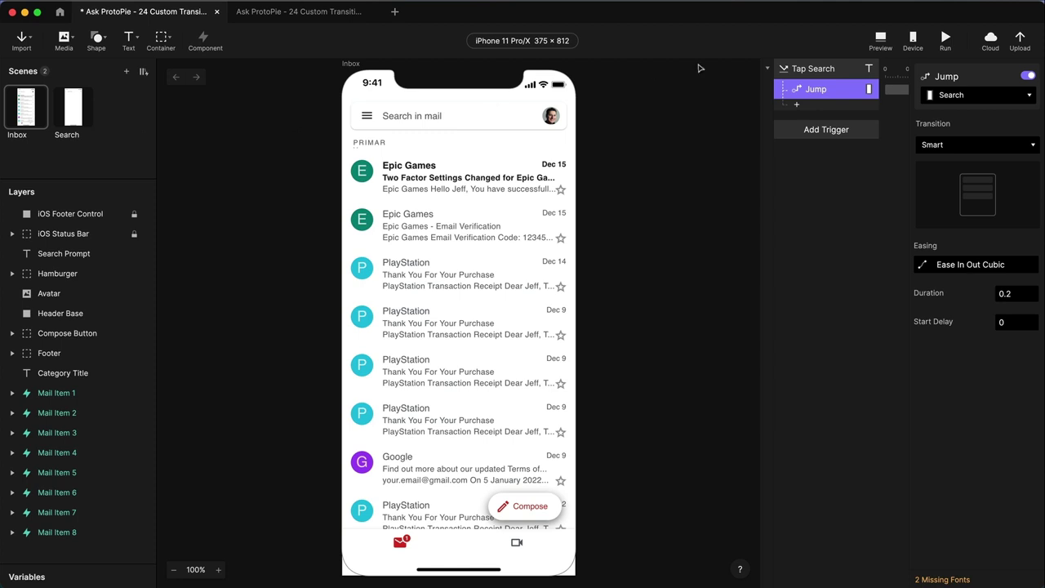
# Preview the Smart transition by going from the inbox to search and back twice, and close the preview
pyautogui.click(878, 41)
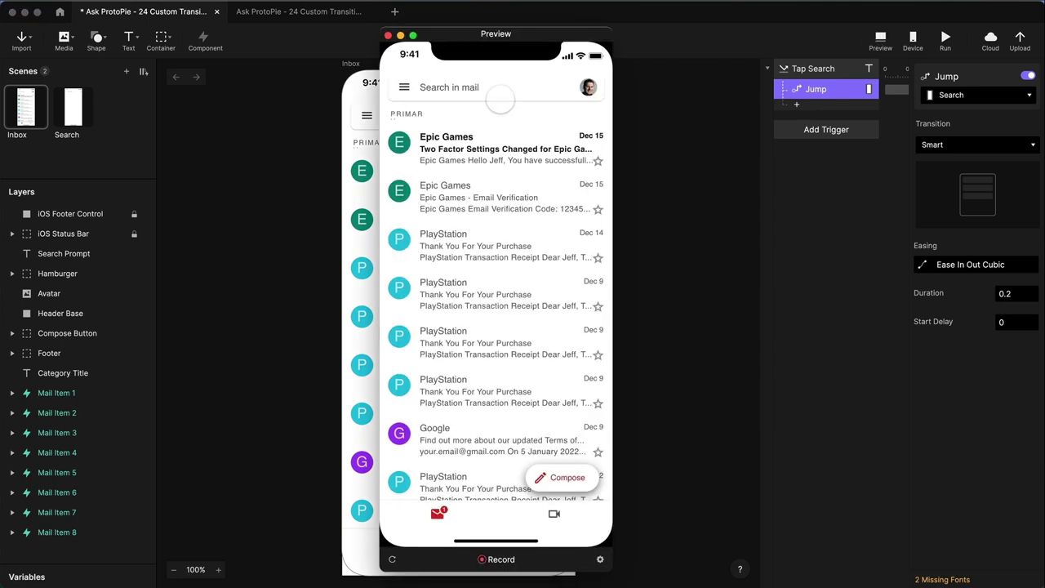
pyautogui.click(441, 87)
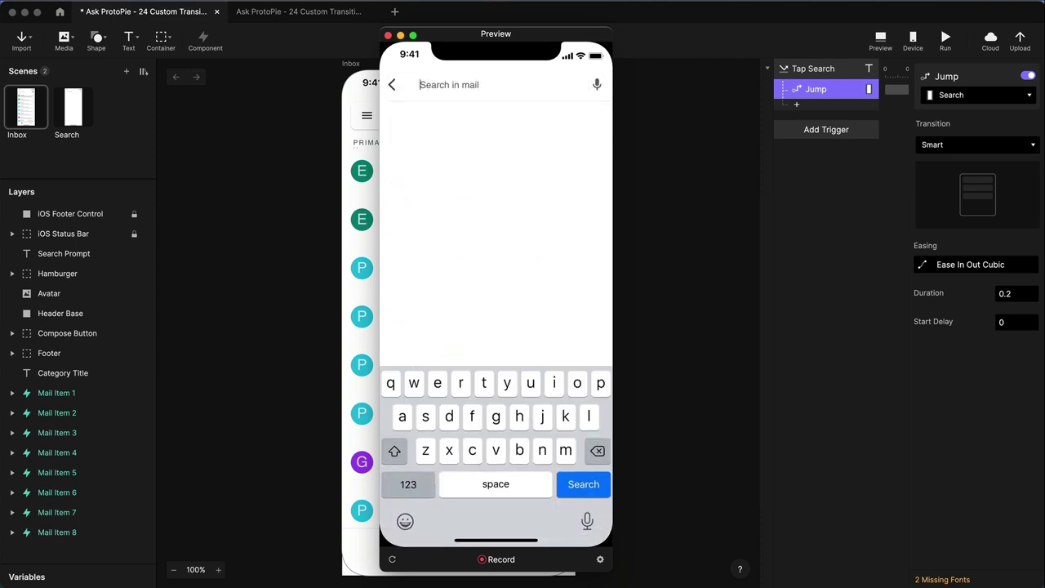
pyautogui.click(392, 85)
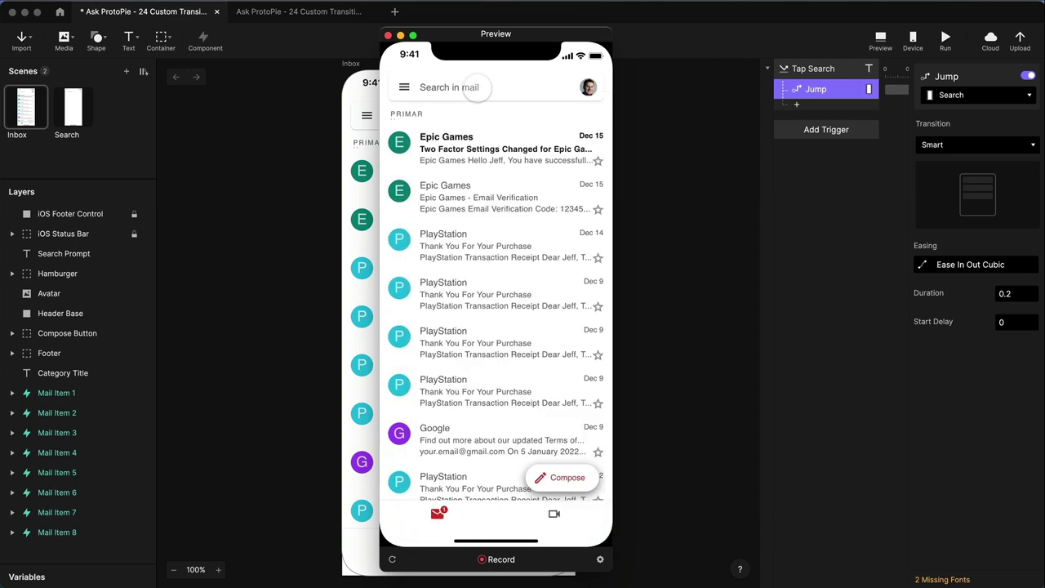
pyautogui.click(466, 87)
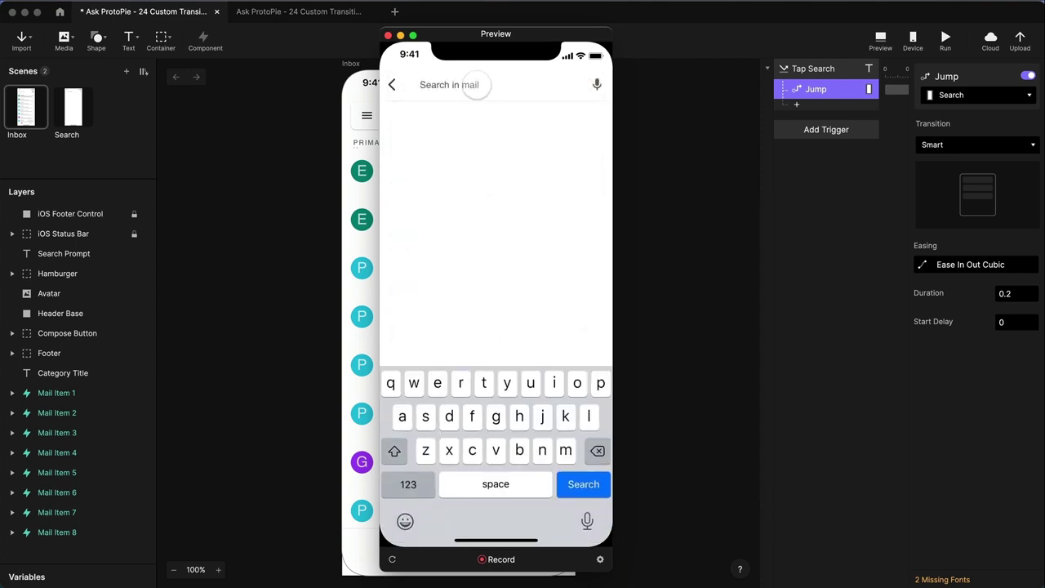
pyautogui.click(392, 85)
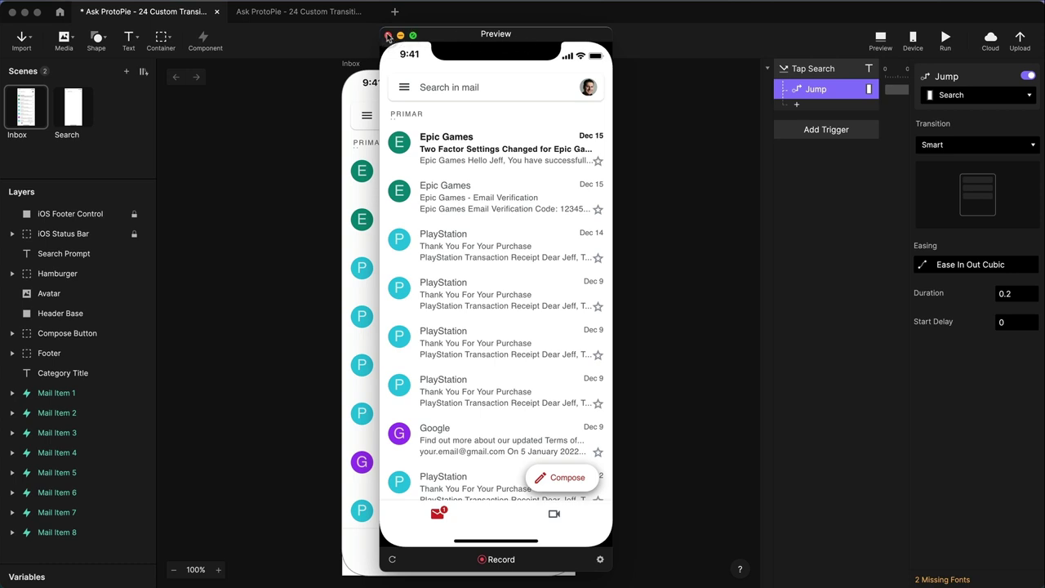
pyautogui.click(388, 36)
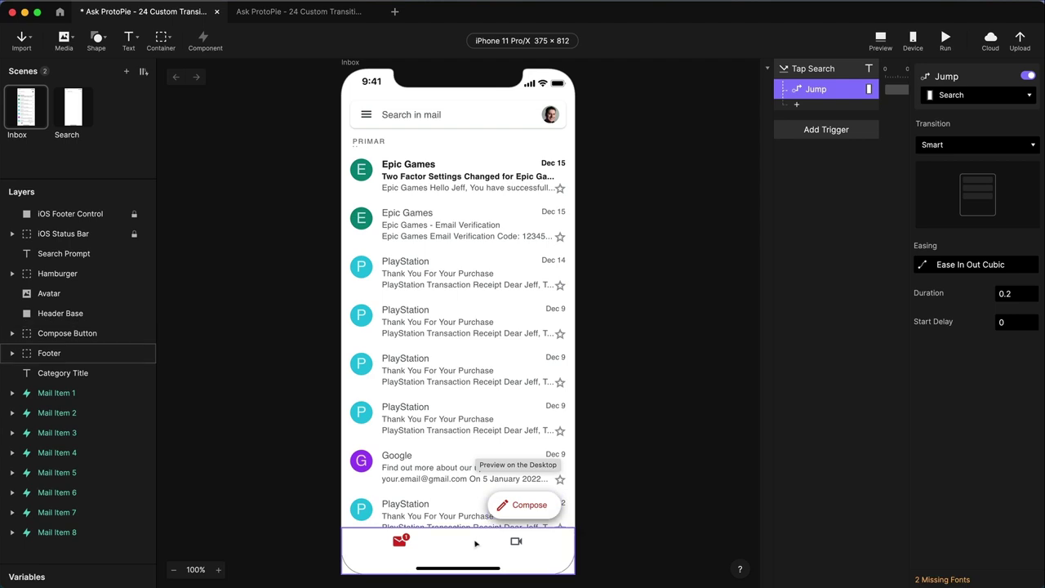
# Switch to Google Chrome and watch how the compose button and footer move during the published search transition
pyautogui.press('super+Tab')
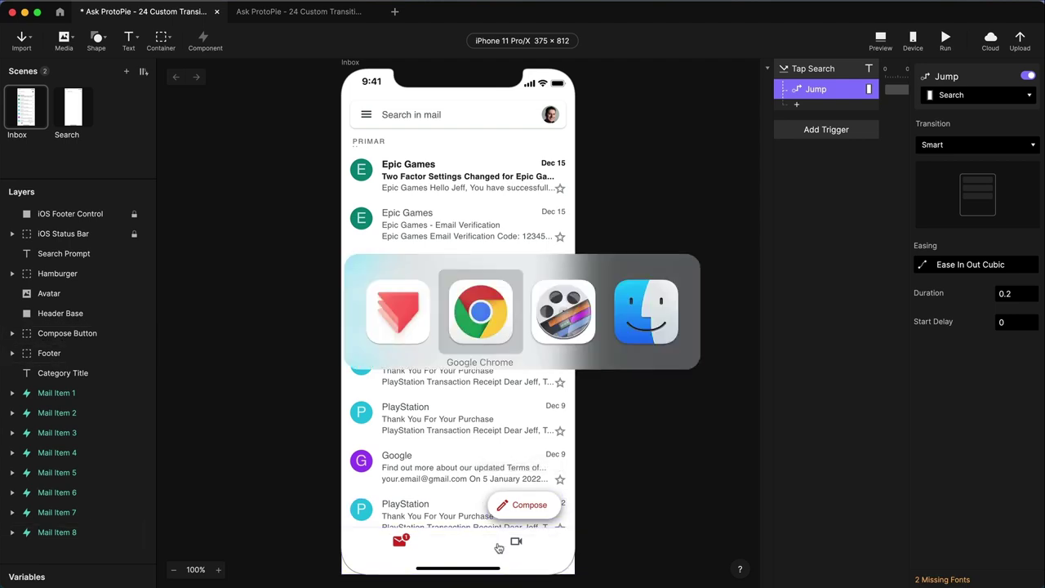
pyautogui.click(473, 160)
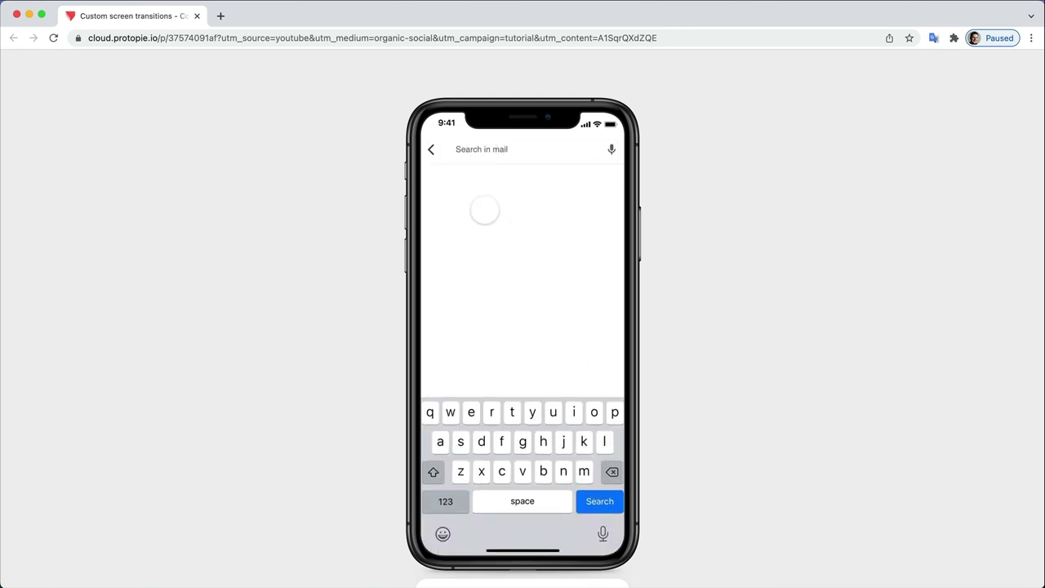
pyautogui.click(431, 150)
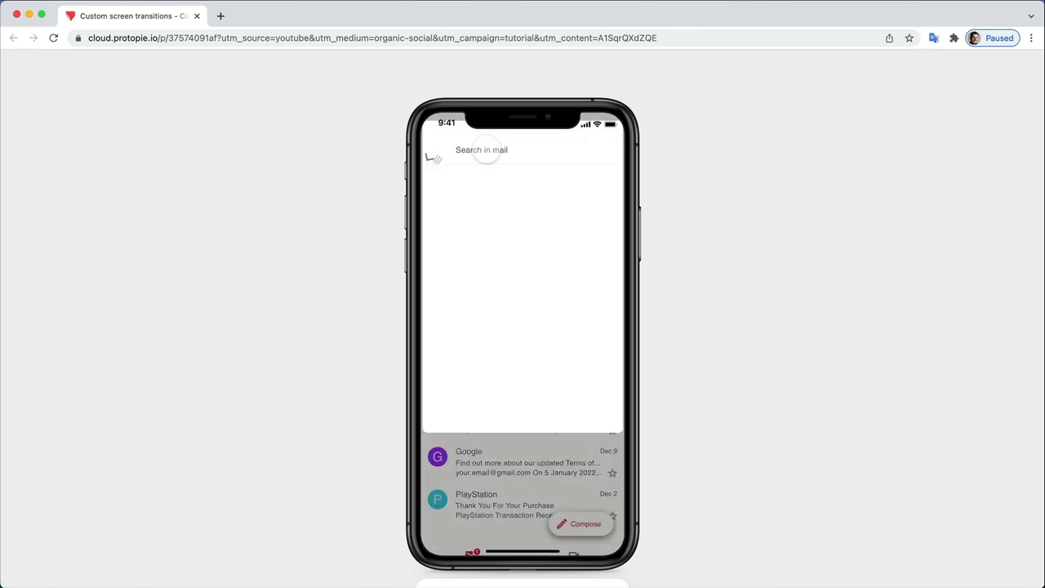
# Switch back to ProtoPie and copy the Inbox scene's Compose Button and Footer into the Search scene, placed beneath the Search Input layer
pyautogui.press('super+Tab')
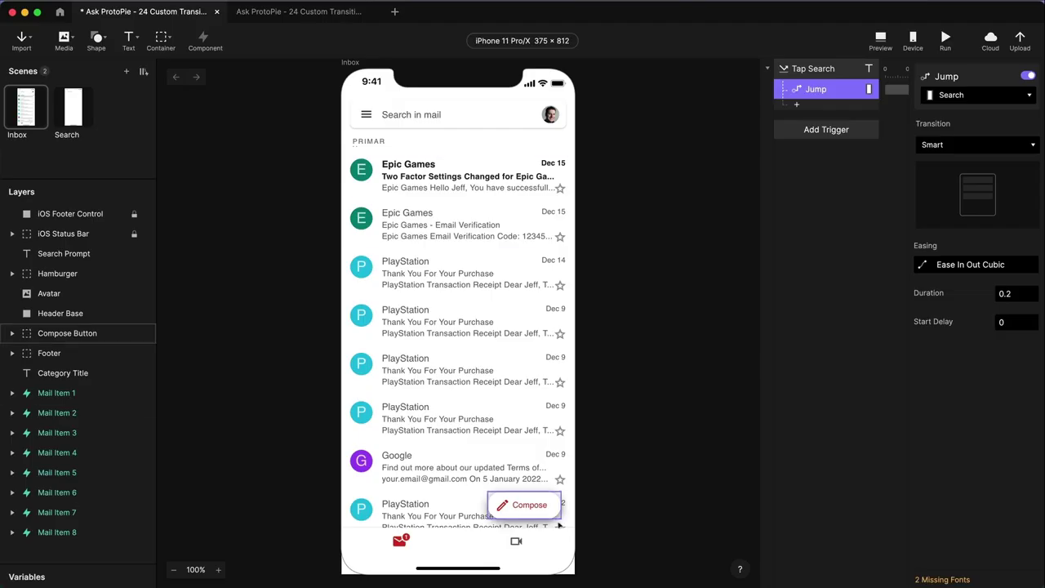
pyautogui.click(523, 509)
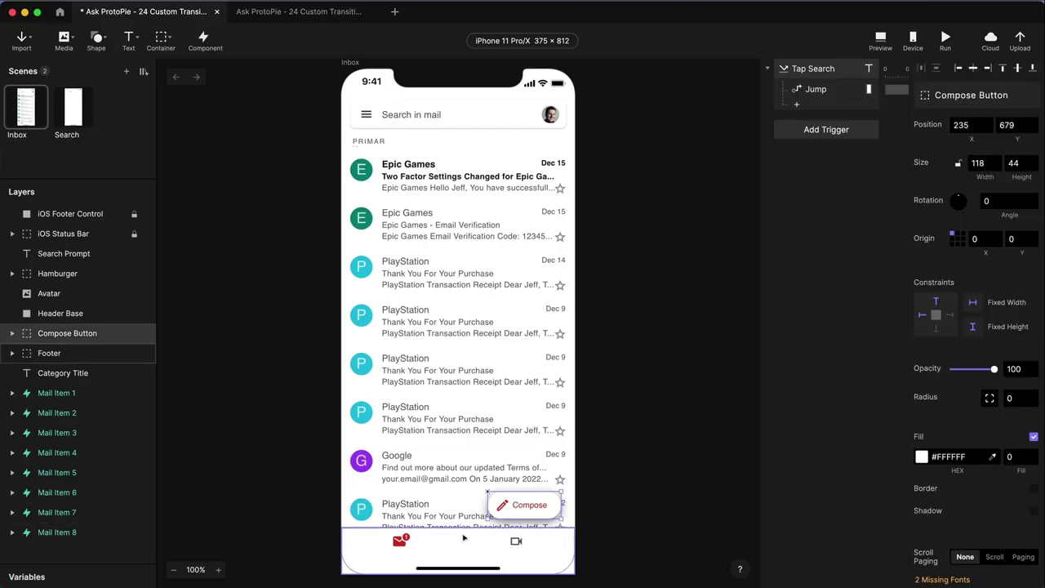
pyautogui.keyDown('shift'); pyautogui.click(454, 549); pyautogui.keyUp('shift')
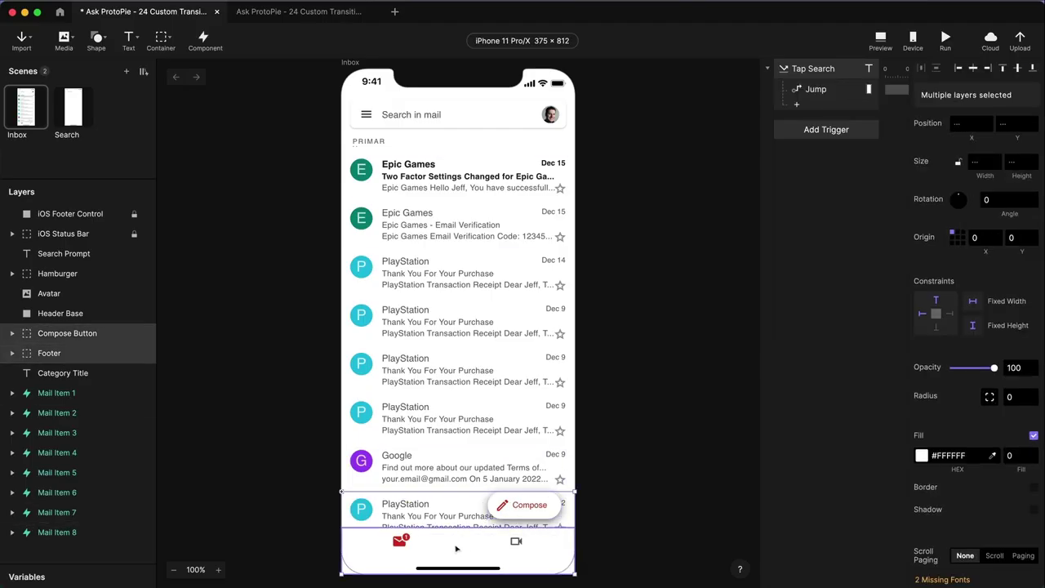
pyautogui.click(75, 119)
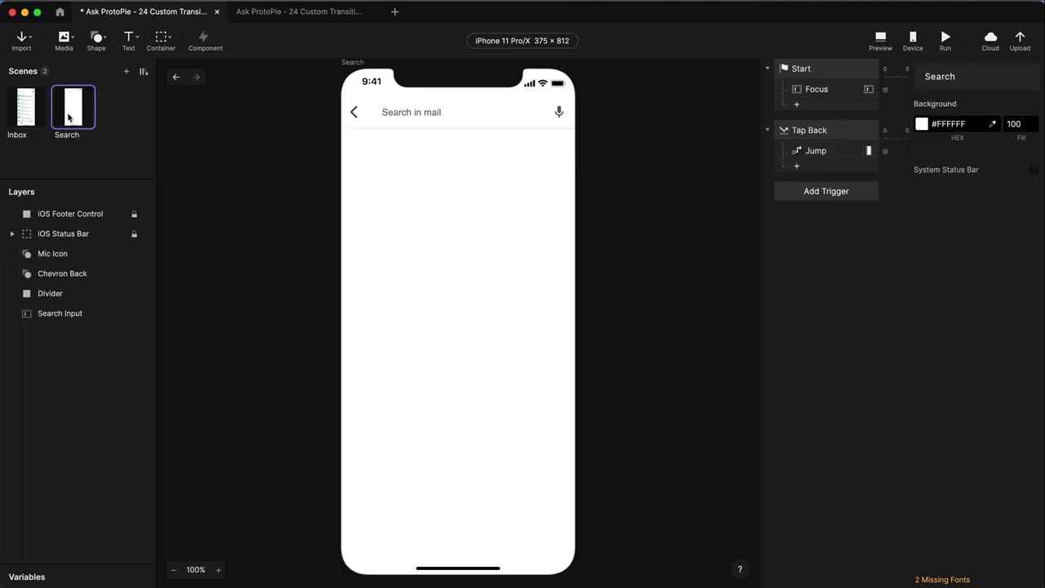
pyautogui.click(59, 315)
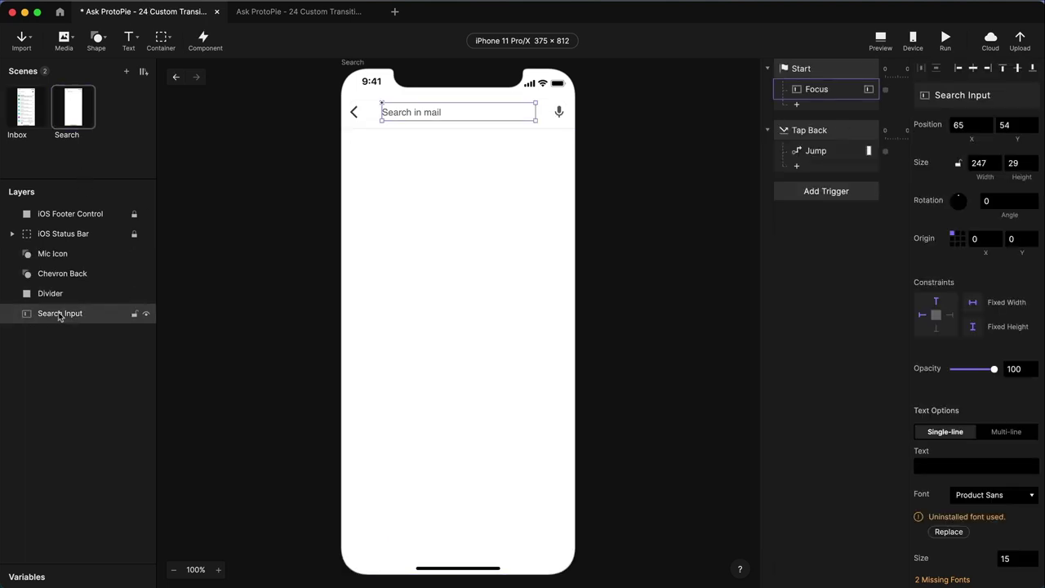
pyautogui.hotkey('ctrl', 'v')
pyautogui.moveTo(72, 313); pyautogui.dragTo(63, 372)
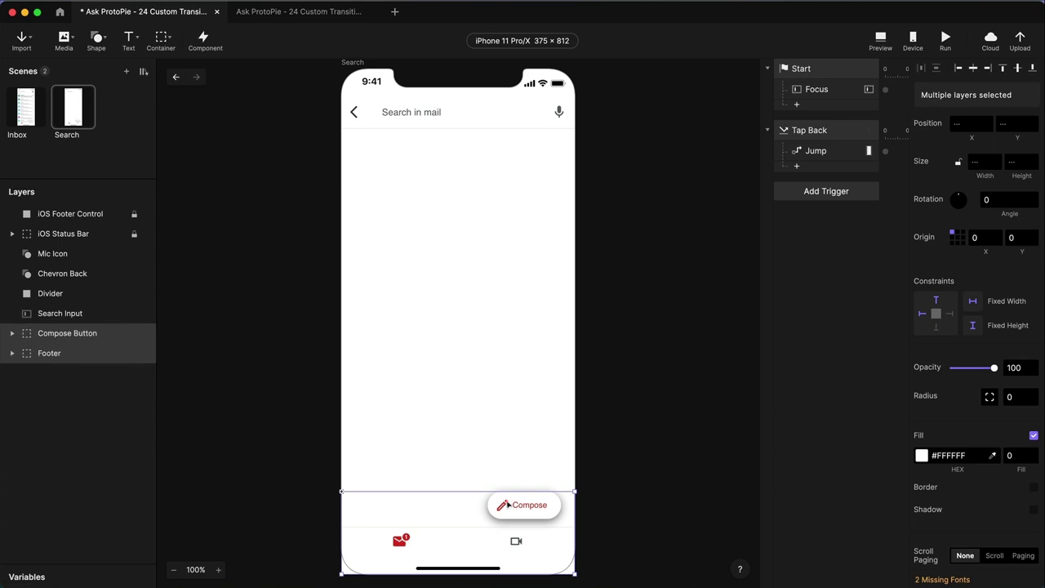
# Move the Search scene's Compose Button and Footer down until the footer sits below the screen, and preview the inbox-to-search transition
pyautogui.moveTo(516, 505); pyautogui.dragTo(524, 554)
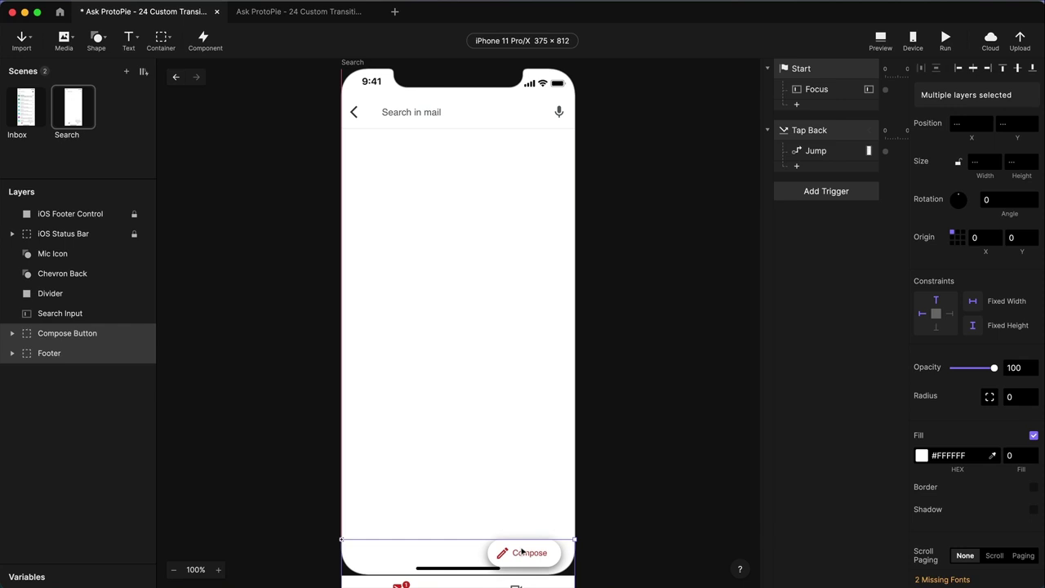
pyautogui.click(25, 106)
pyautogui.click(878, 45)
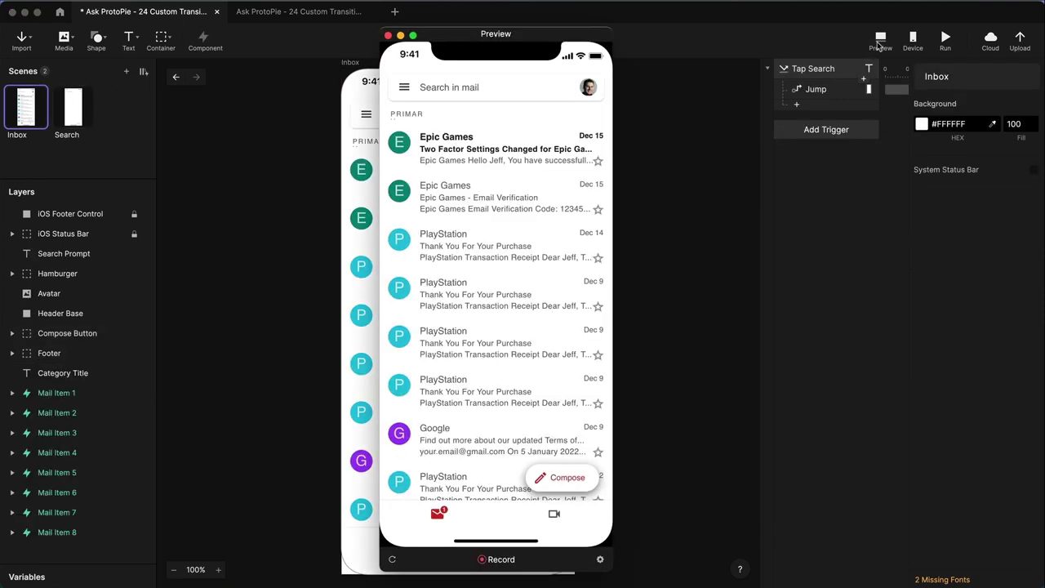
pyautogui.click(442, 90)
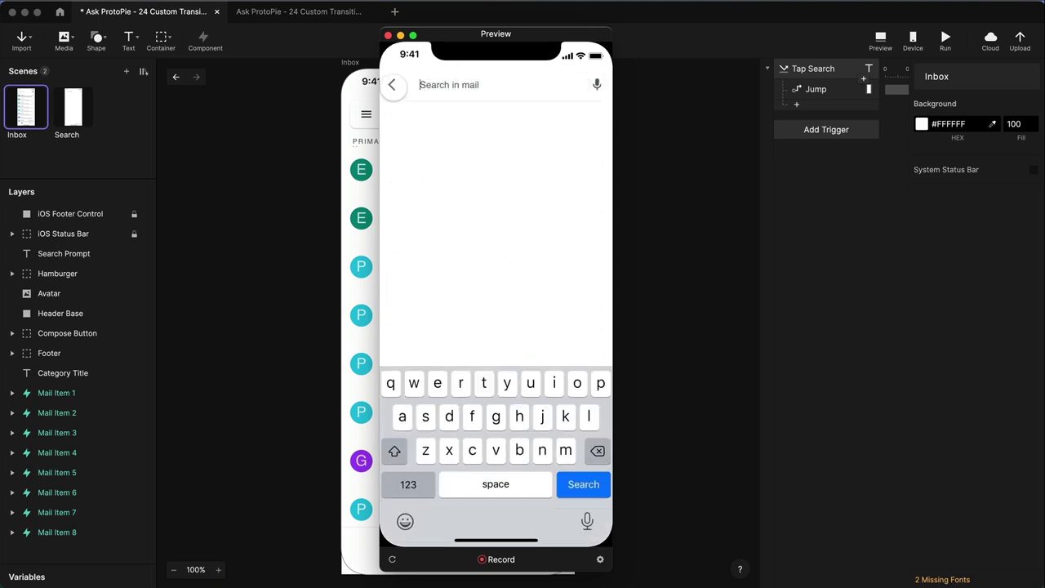
pyautogui.click(392, 85)
pyautogui.click(392, 85)
pyautogui.click(451, 91)
pyautogui.click(655, 38)
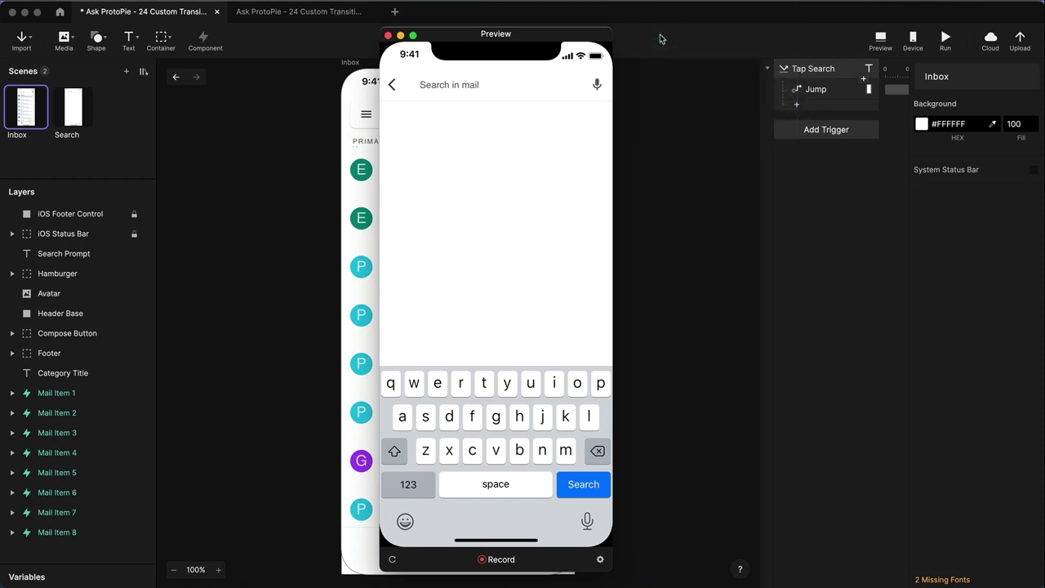
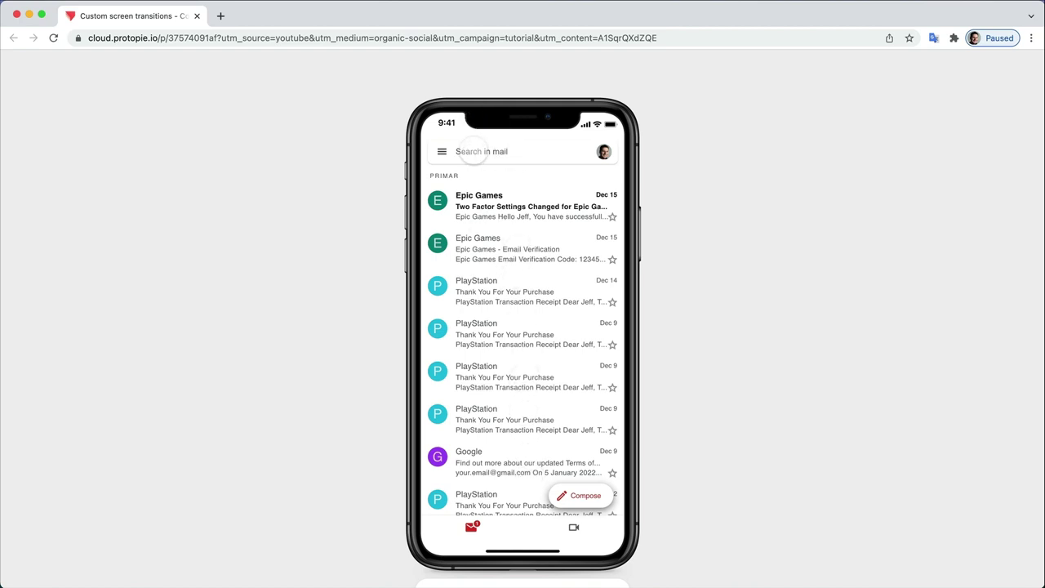
# Switch to Google Chrome and play the published transition from inbox to search and back twice
pyautogui.click(478, 153)
pyautogui.click(431, 149)
pyautogui.click(482, 155)
pyautogui.click(432, 149)
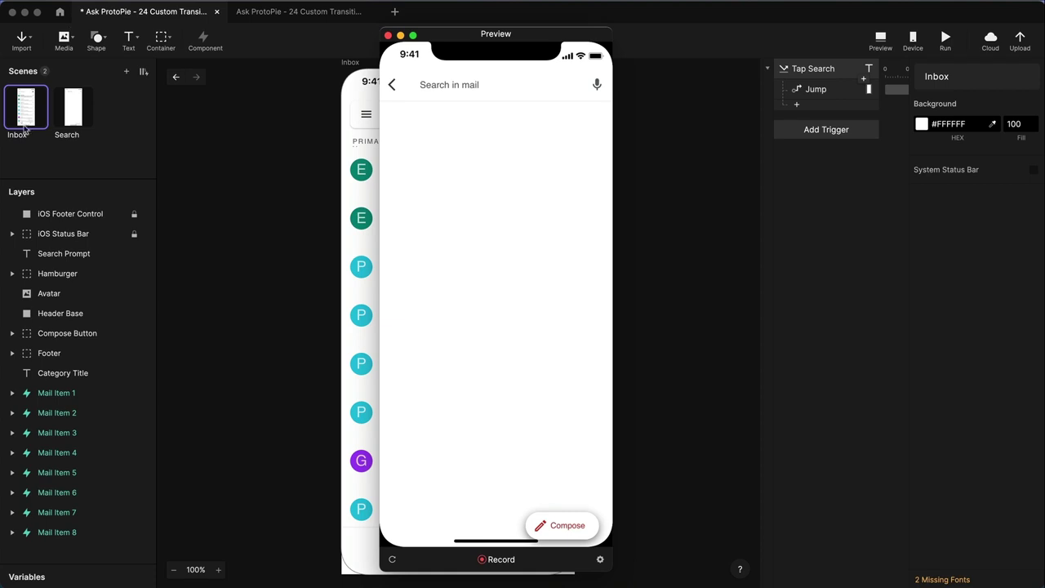
# Switch back to ProtoPie and copy the Veil layer from the finished project's Inbox scene into the working Inbox scene, directly above Footer
pyautogui.click(21, 120)
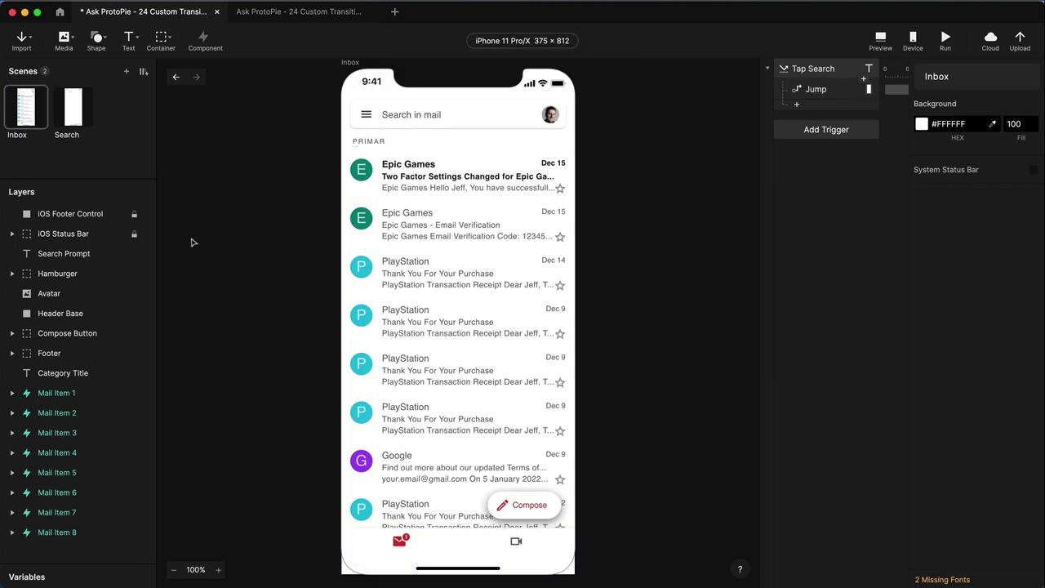
pyautogui.click(280, 11)
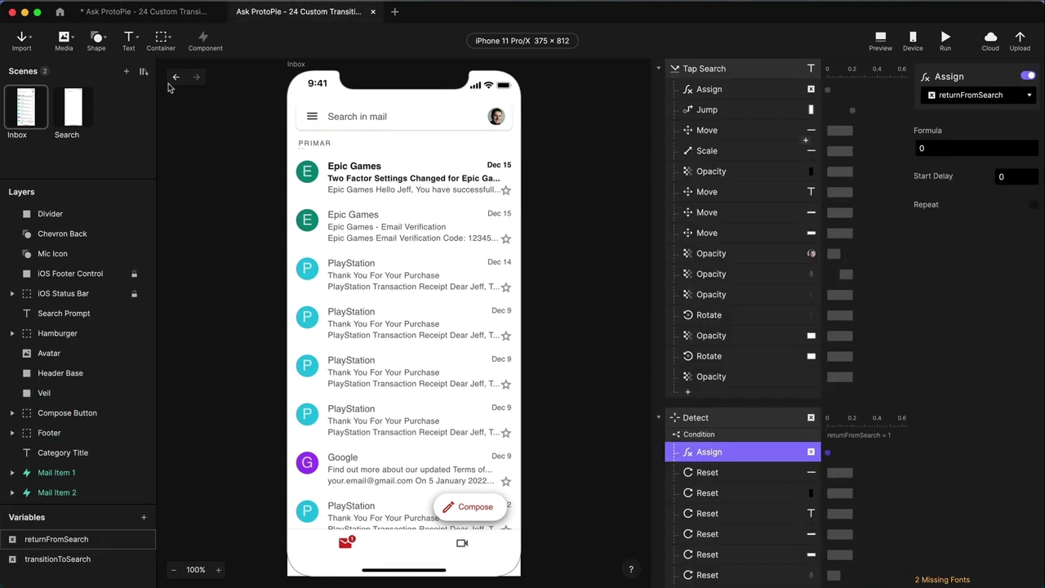
pyautogui.click(46, 393)
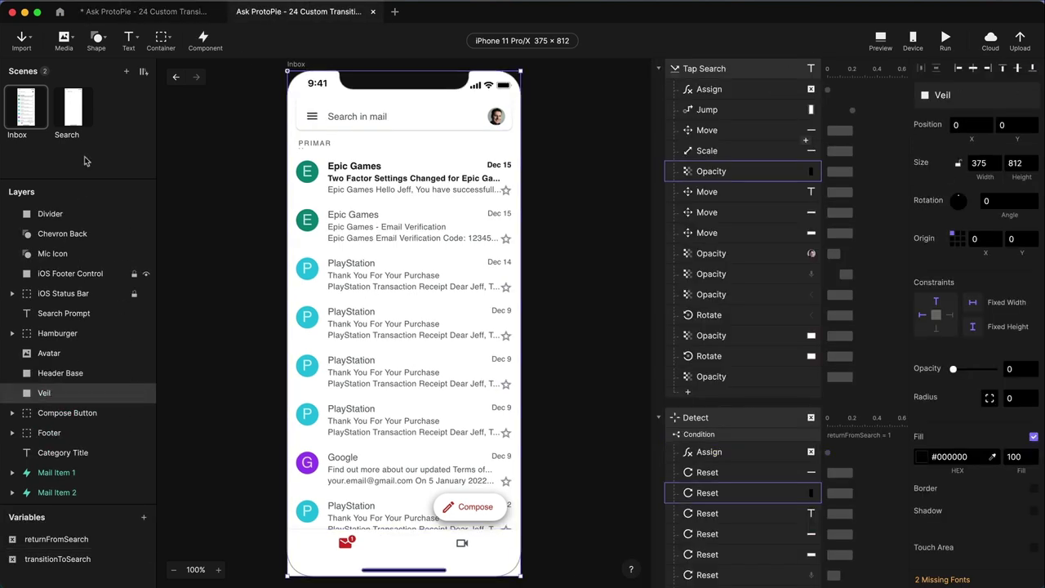
pyautogui.click(137, 11)
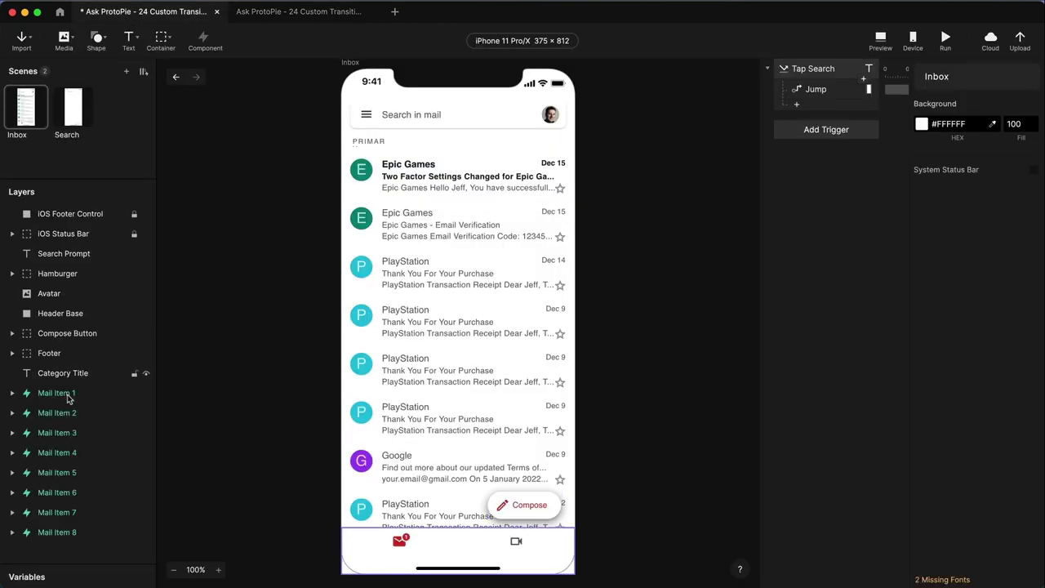
pyautogui.click(49, 353)
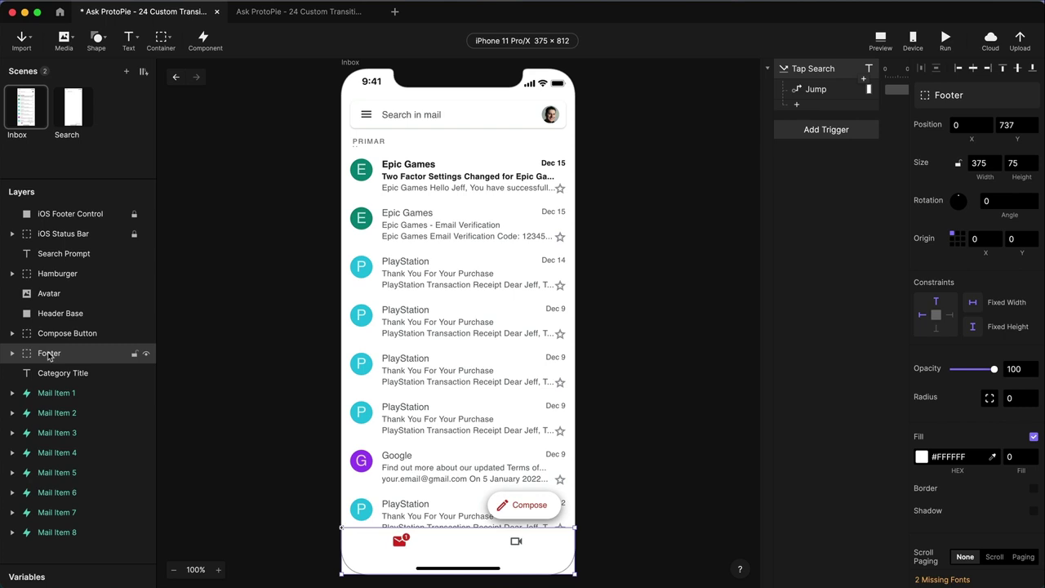
pyautogui.press('super+v')
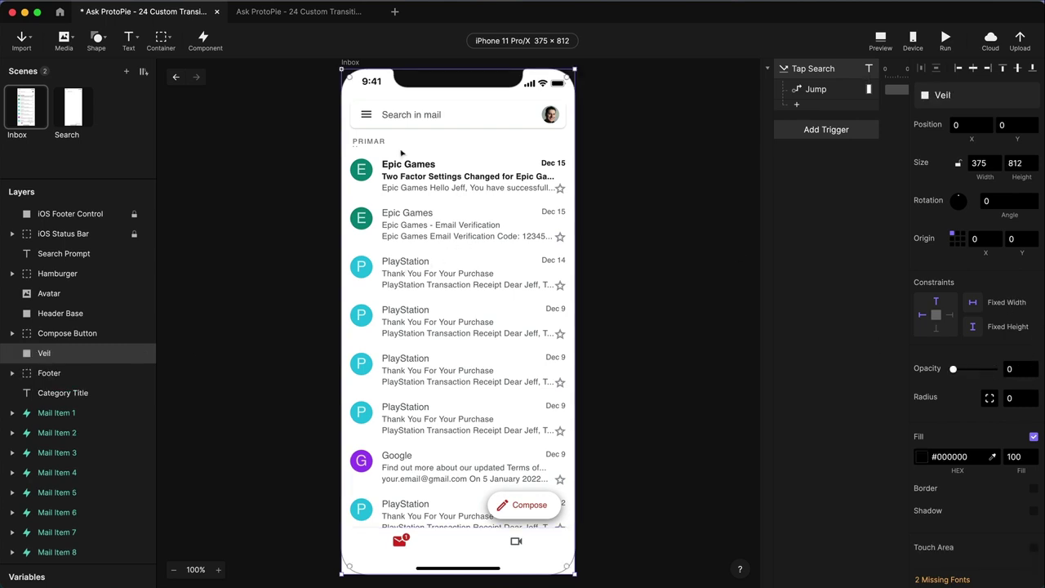
# Paste the Veil layer into the Search scene between Search Input and Compose Button
pyautogui.click(71, 114)
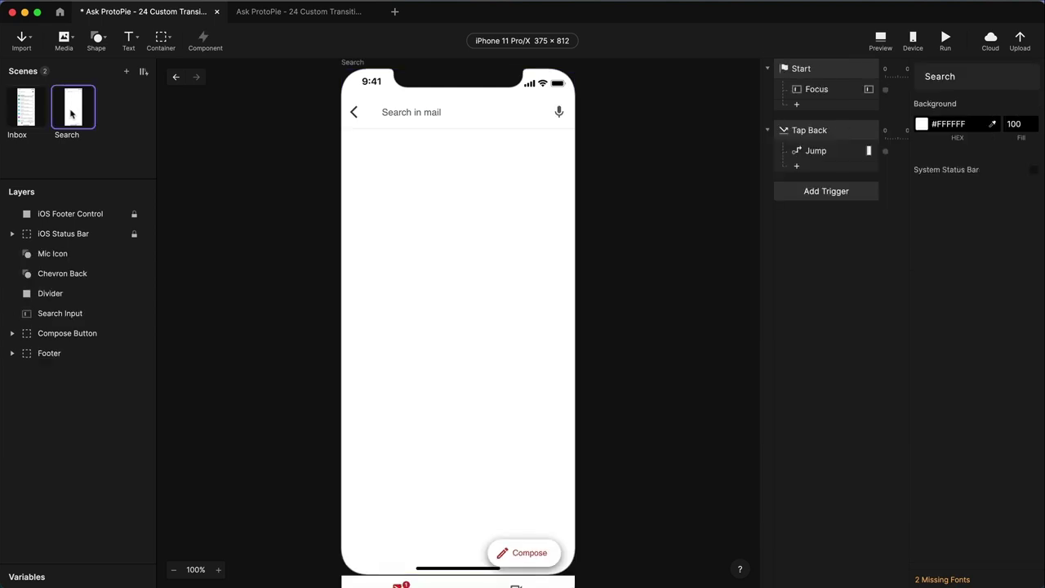
pyautogui.click(61, 318)
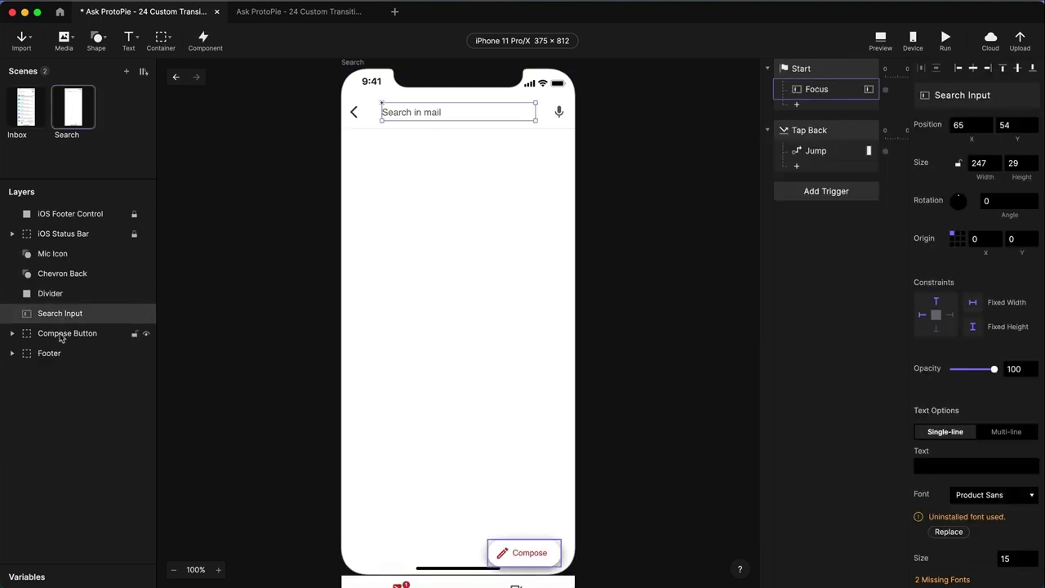
pyautogui.click(62, 335)
pyautogui.press('super+v')
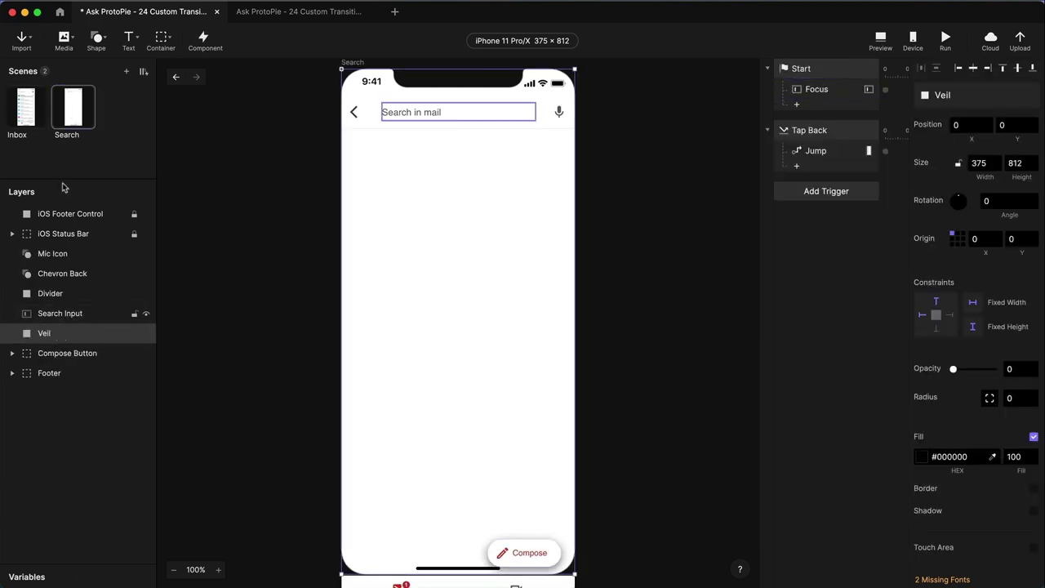
# Set the opacity of the Search scene's Veil layer to 40
pyautogui.click(25, 107)
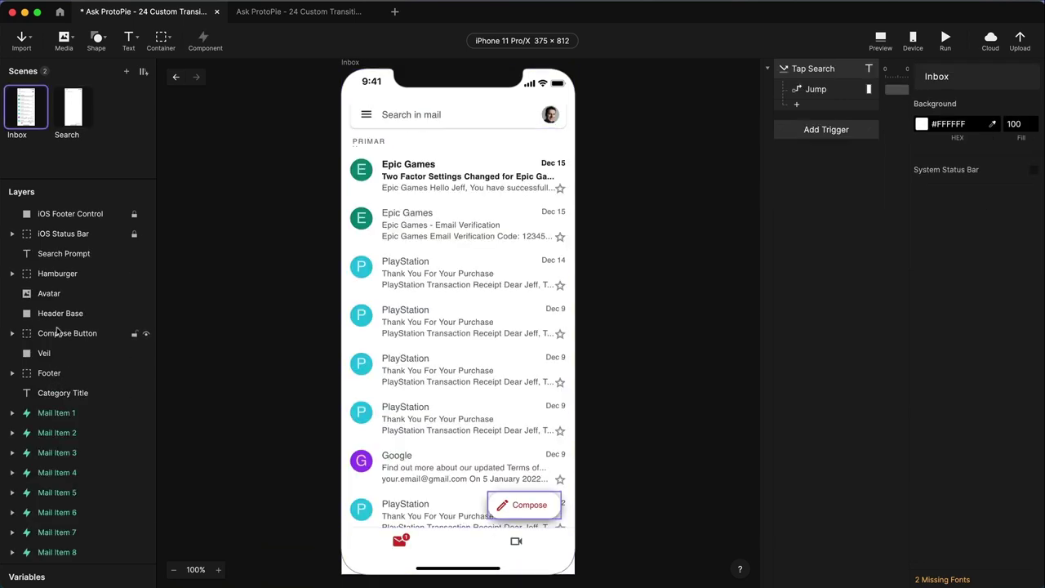
pyautogui.click(74, 108)
pyautogui.click(54, 333)
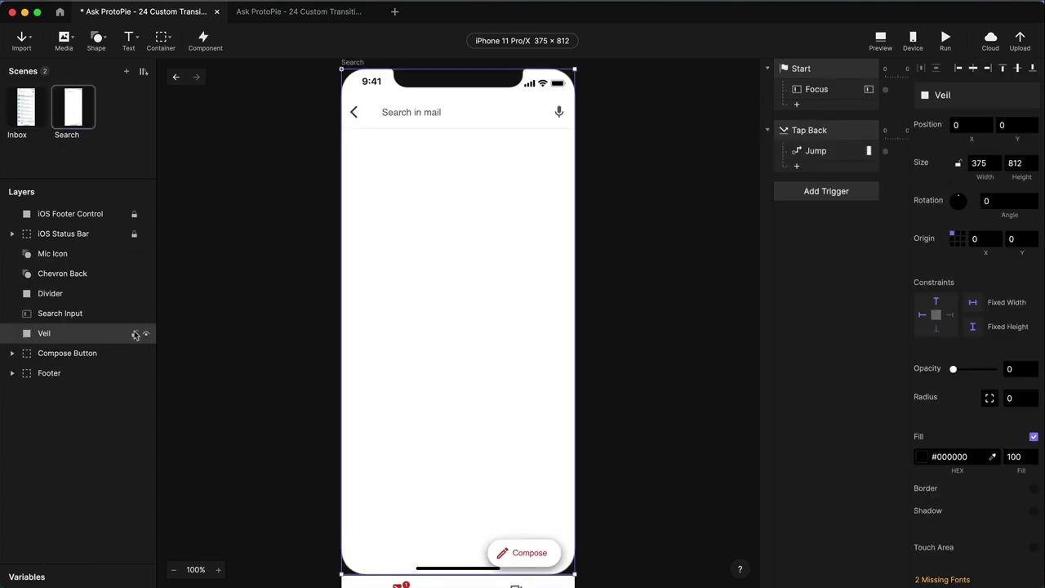
pyautogui.click(1020, 368)
pyautogui.write('40')
pyautogui.press('Return')
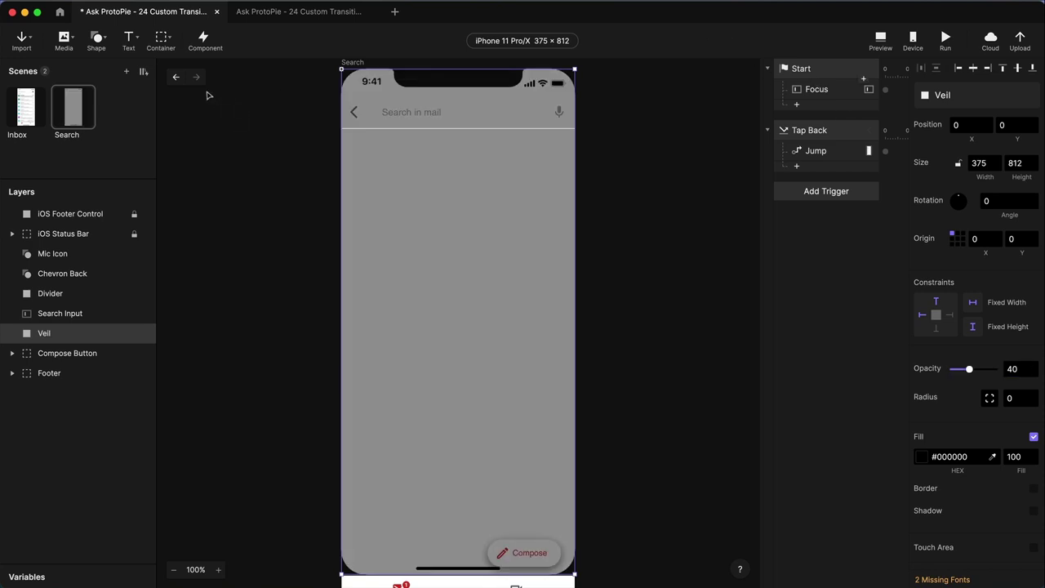
# Preview the veil fading in and out by going from the inbox to search and back several times, and close the preview
pyautogui.click(26, 104)
pyautogui.click(879, 41)
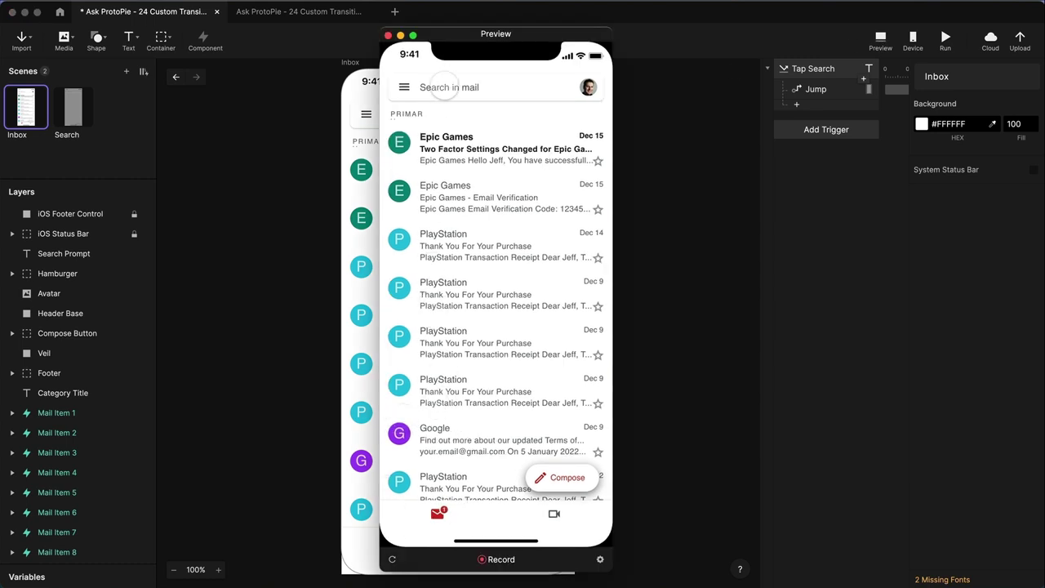
pyautogui.click(445, 87)
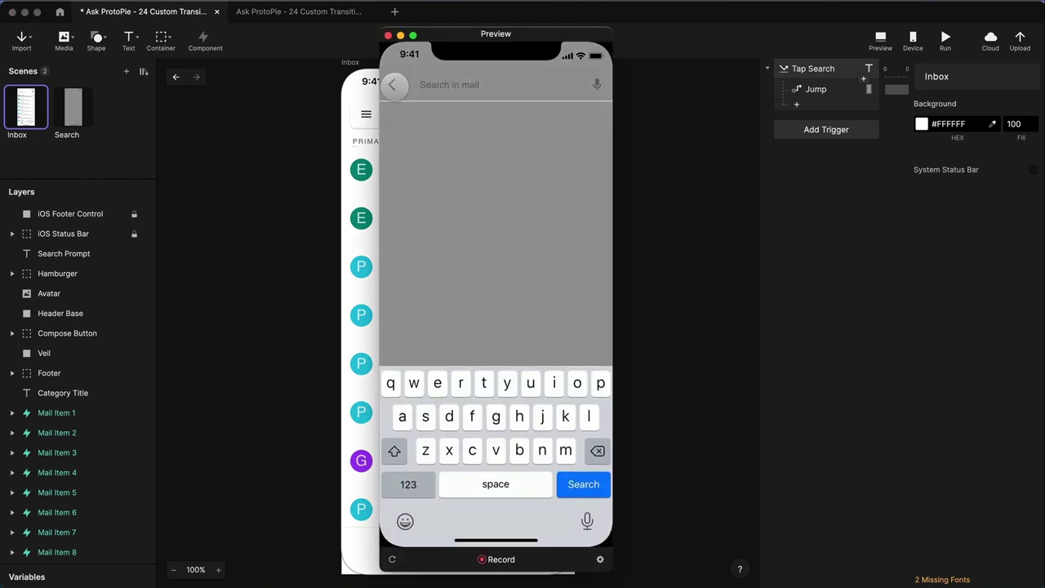
pyautogui.click(393, 85)
pyautogui.click(449, 86)
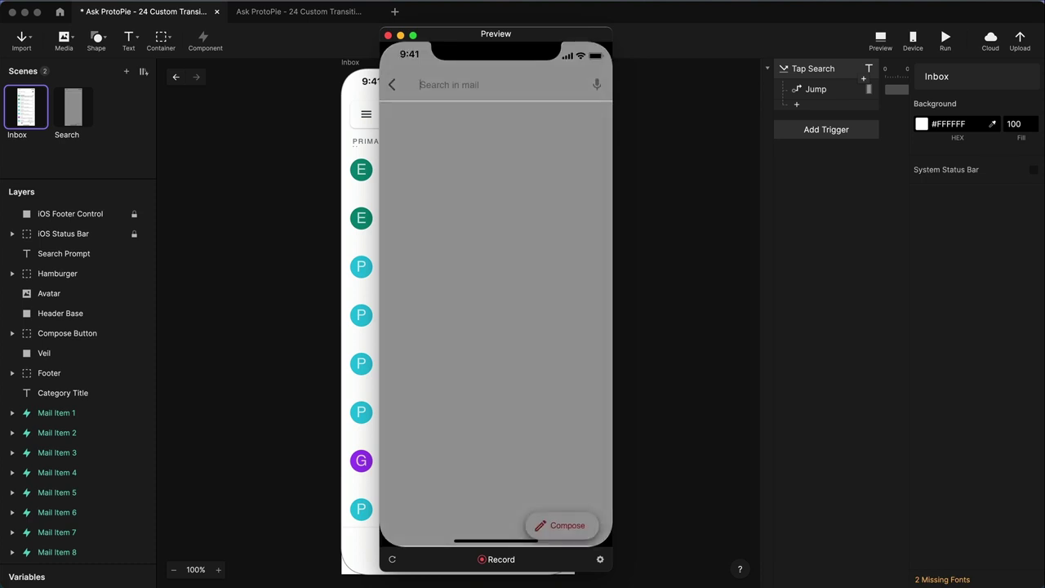
pyautogui.click(394, 85)
pyautogui.click(457, 90)
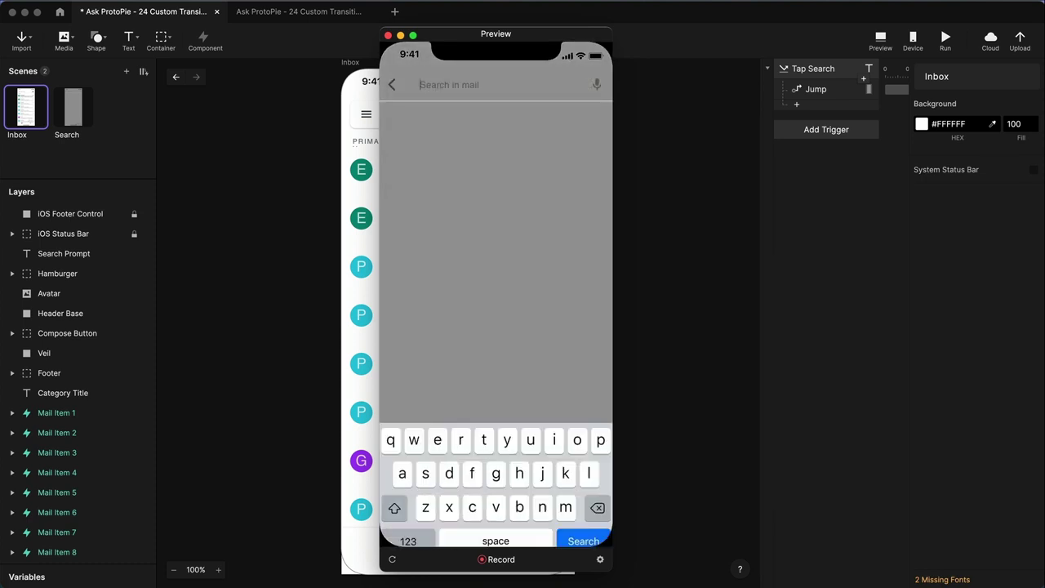
pyautogui.click(399, 93)
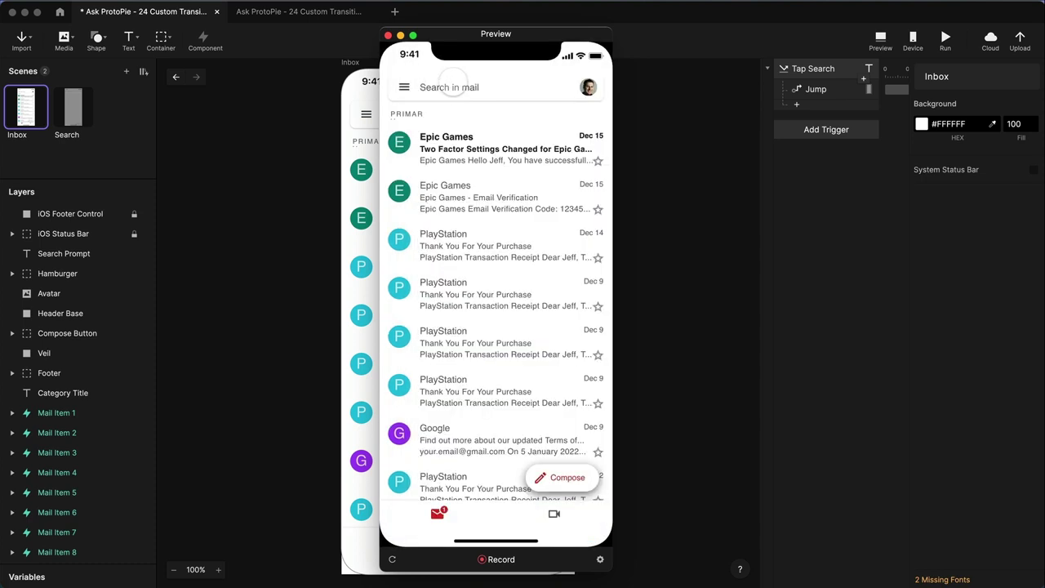
pyautogui.click(388, 36)
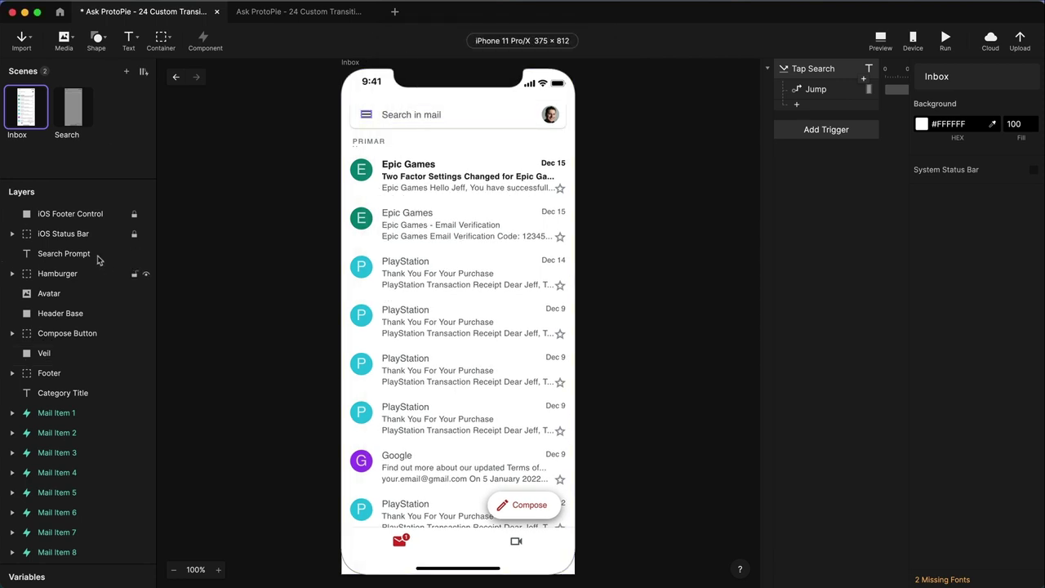
pyautogui.press('super+s')
# Copy the Inbox's Header Base into the Search scene, move it to position 0, 0 and resize it to 375 × 812
pyautogui.click(58, 311)
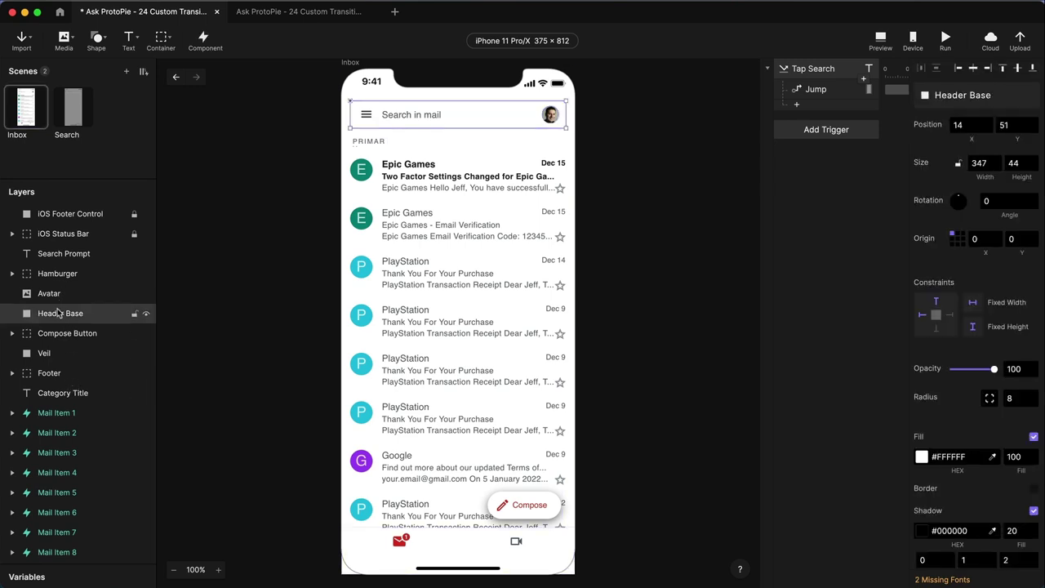
pyautogui.click(74, 106)
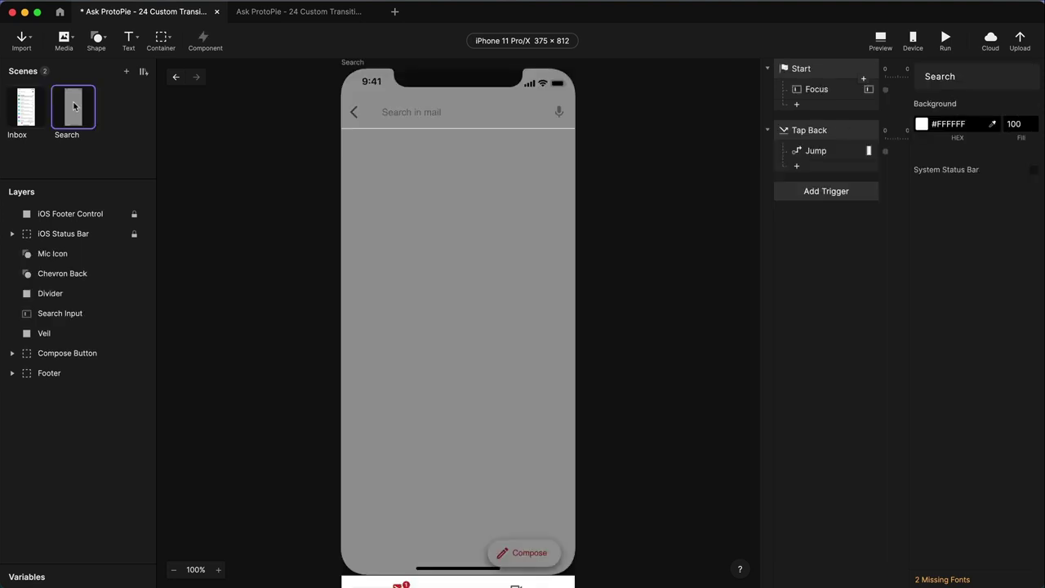
pyautogui.hotkey('ctrl', 'v')
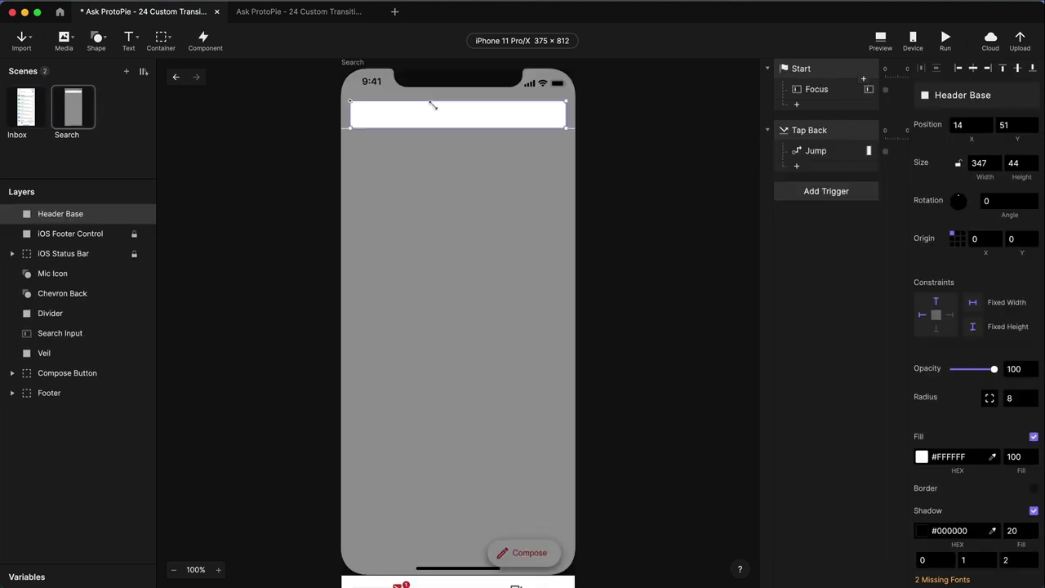
pyautogui.moveTo(452, 116); pyautogui.dragTo(441, 87)
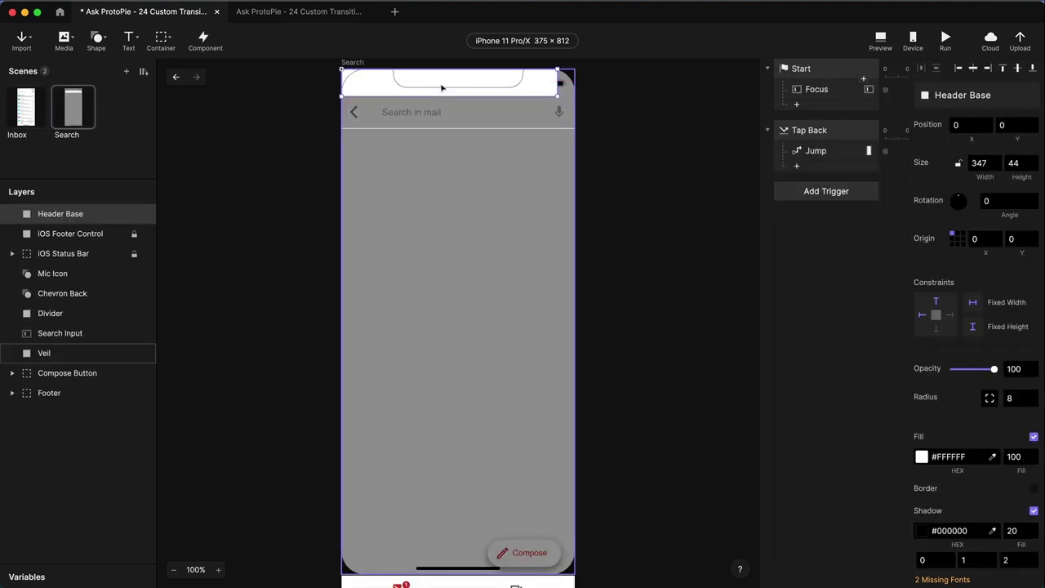
pyautogui.moveTo(557, 96); pyautogui.dragTo(573, 572)
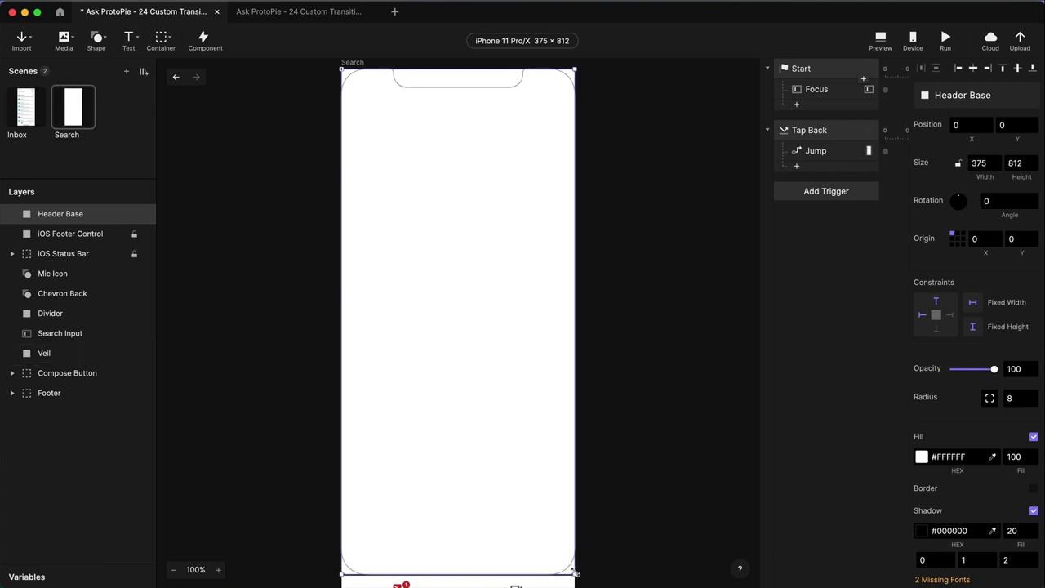
# Preview the Header Base expanding from the inbox into the search screen, and close the preview
pyautogui.click(26, 99)
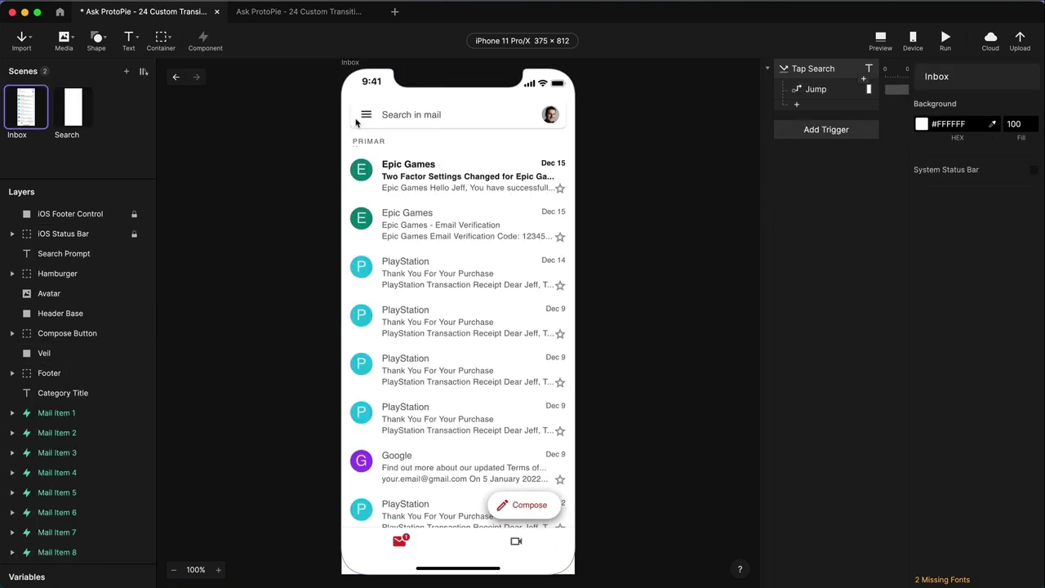
pyautogui.click(880, 41)
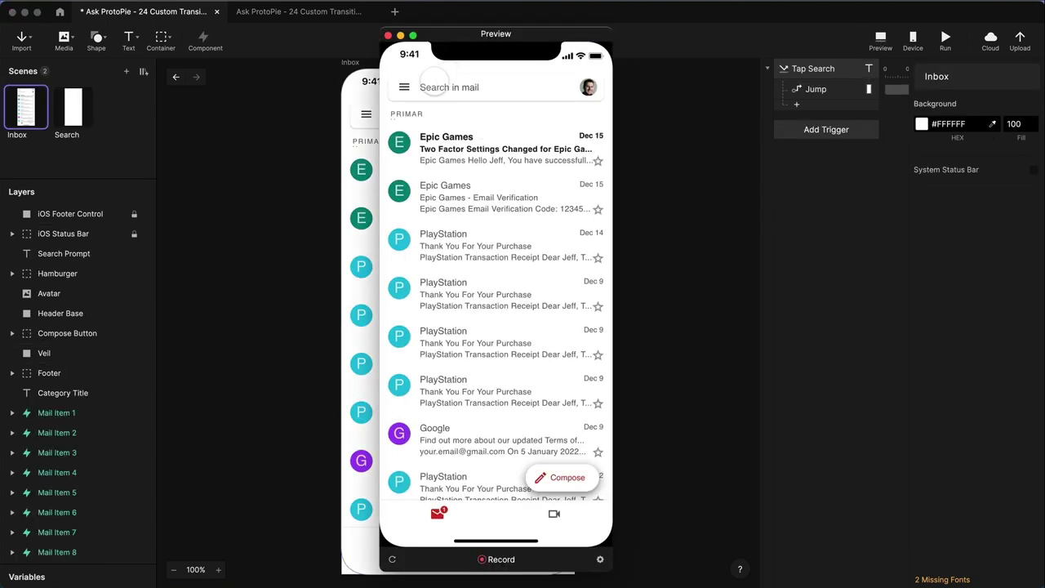
pyautogui.click(443, 86)
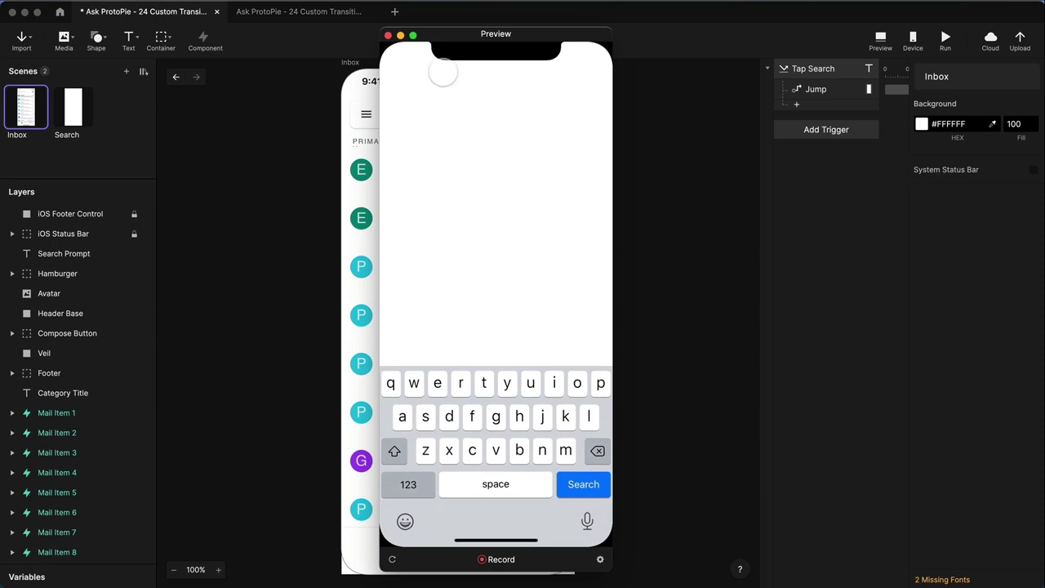
pyautogui.click(387, 35)
# Reorder the Search scene's Header Base to sit beneath Search Input and above Veil, and return to the Inbox scene
pyautogui.click(440, 195)
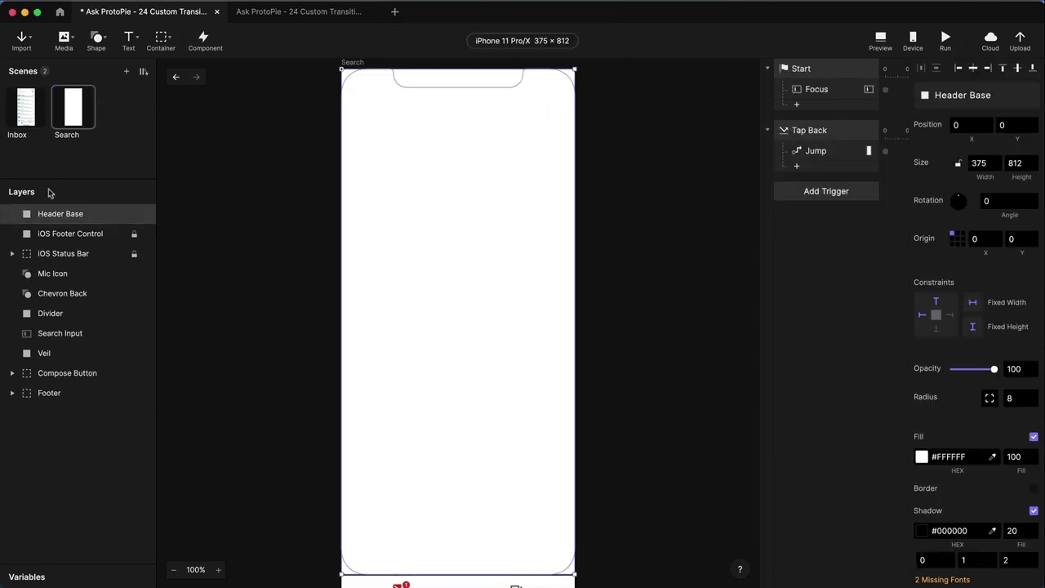
pyautogui.moveTo(87, 220); pyautogui.dragTo(81, 347)
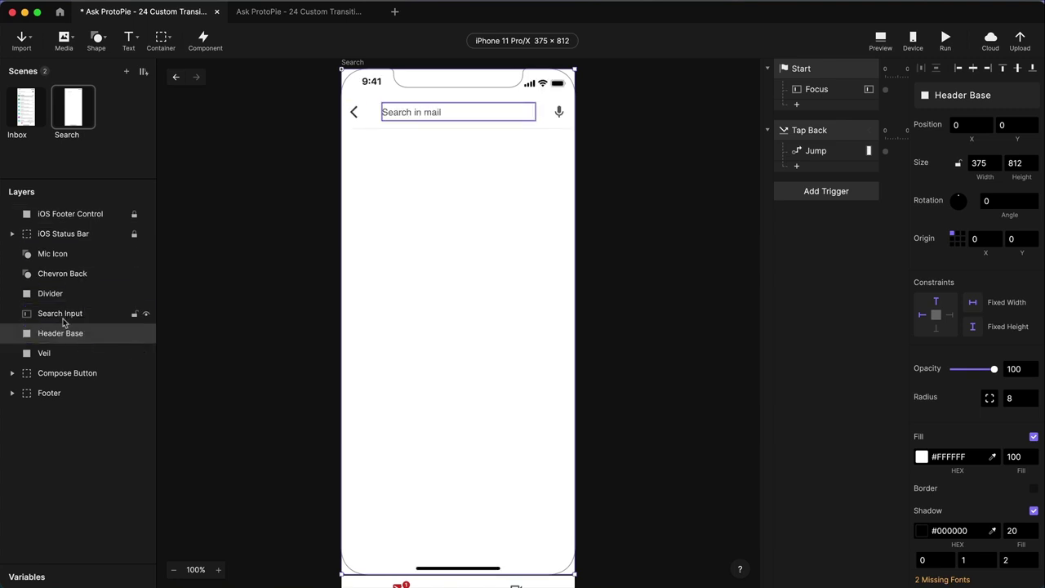
pyautogui.click(24, 108)
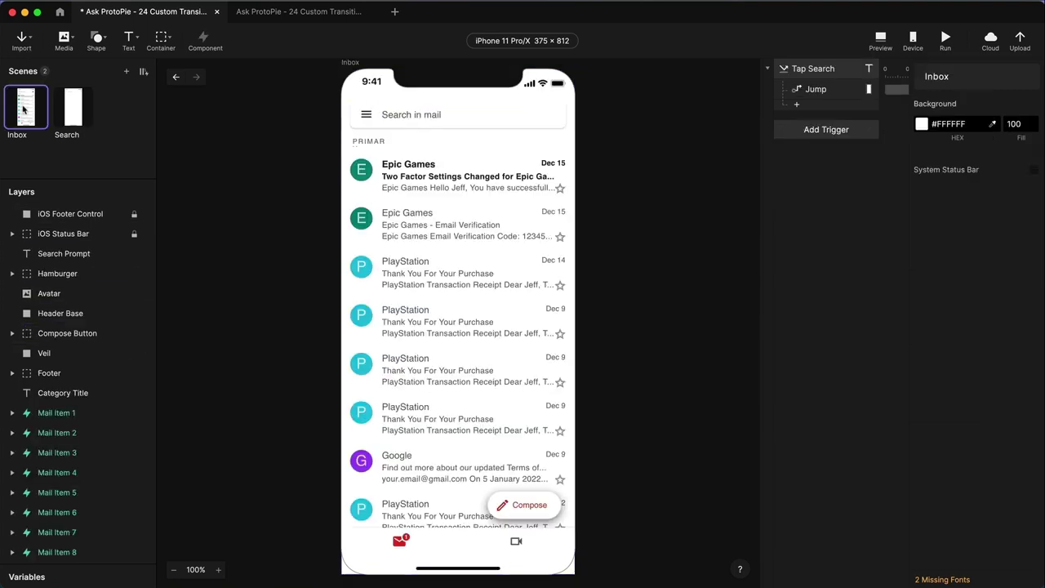
# Preview the header's layer order by going from the inbox to search and back several times, and close the preview
pyautogui.click(67, 256)
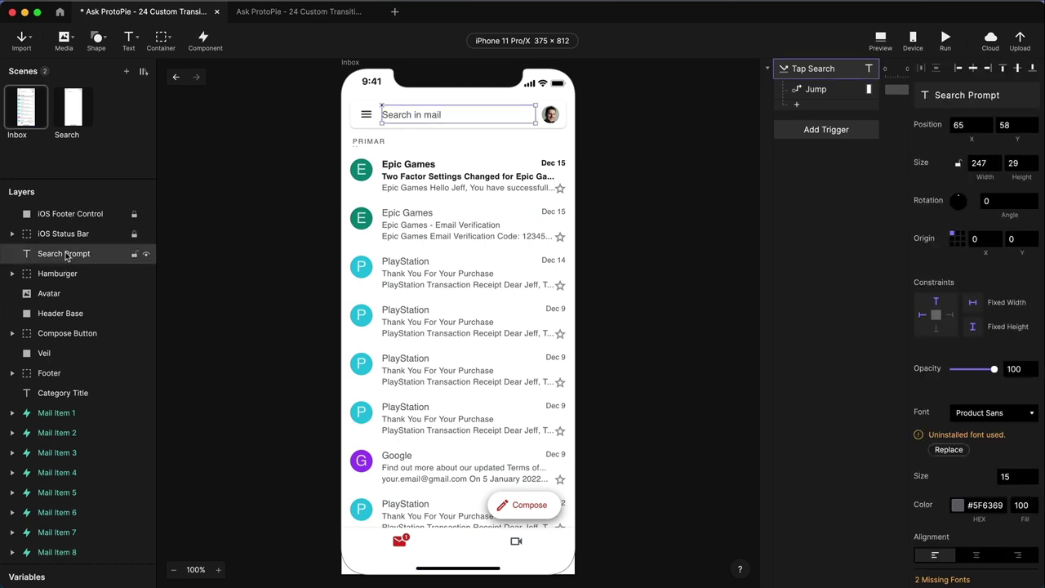
pyautogui.click(68, 318)
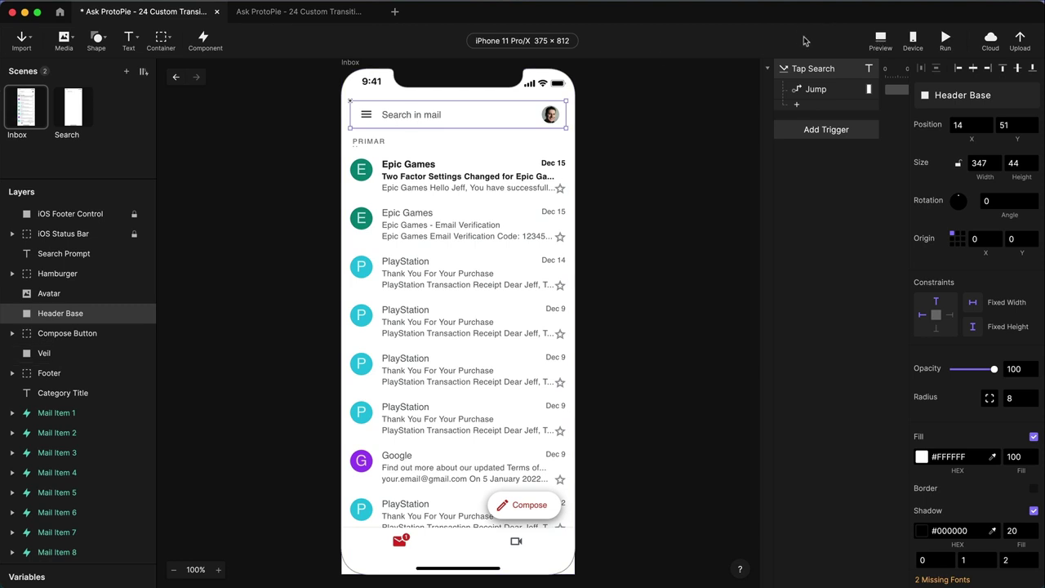
pyautogui.click(880, 40)
pyautogui.click(464, 87)
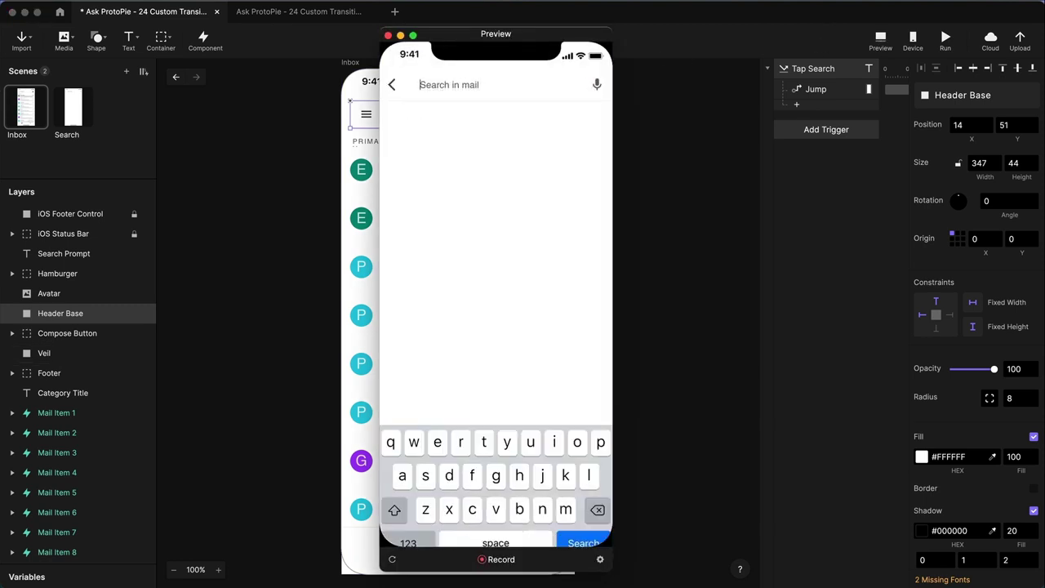
pyautogui.click(393, 85)
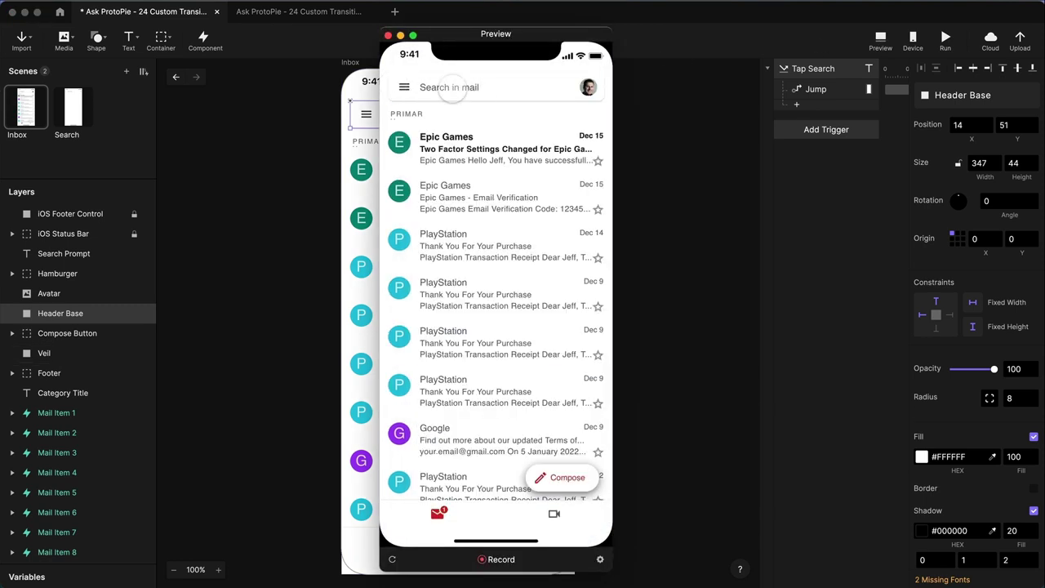
pyautogui.click(466, 86)
pyautogui.click(392, 85)
pyautogui.click(453, 87)
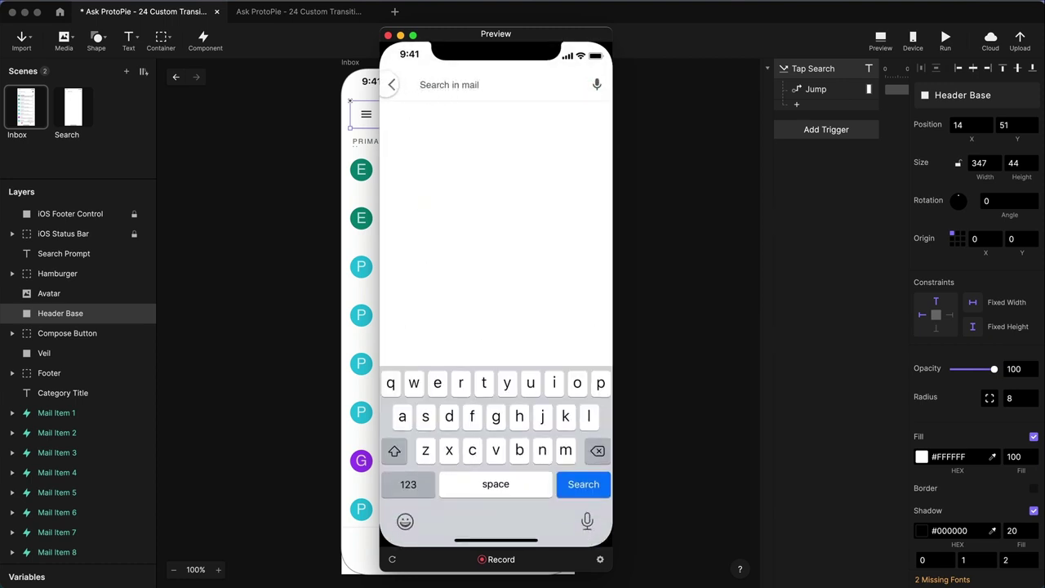
pyautogui.click(392, 85)
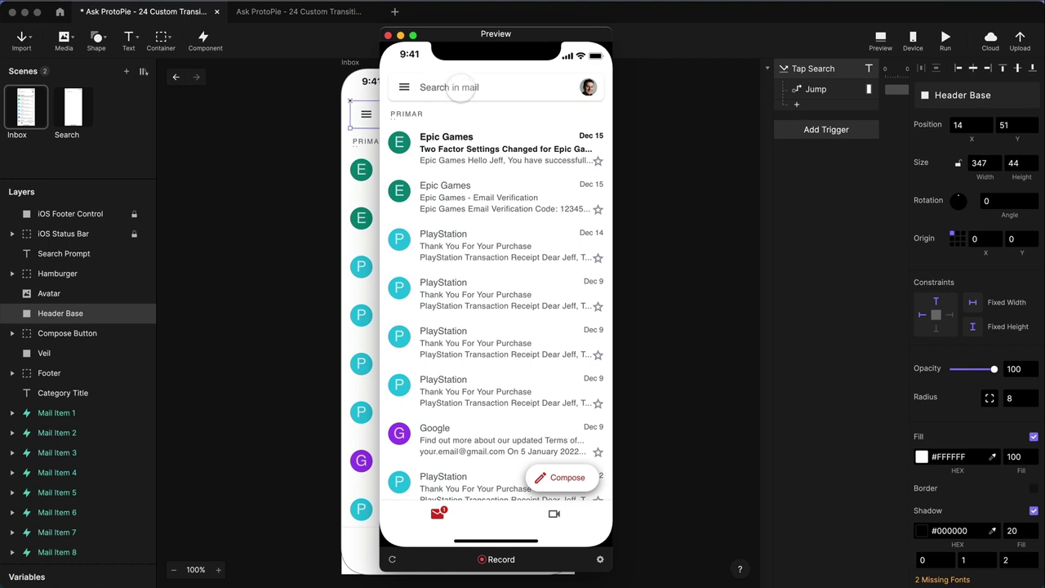
pyautogui.click(433, 88)
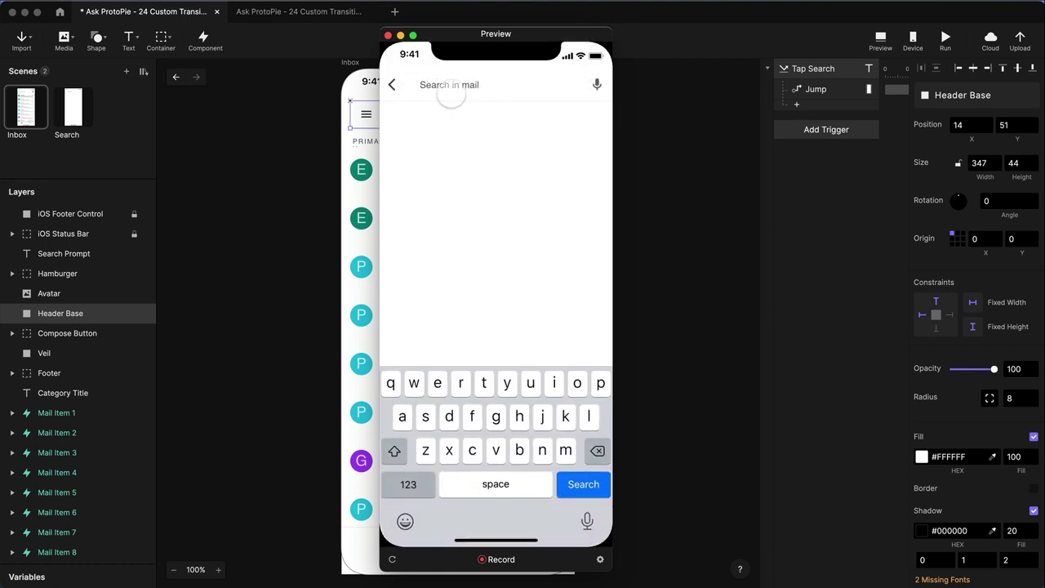
pyautogui.click(388, 36)
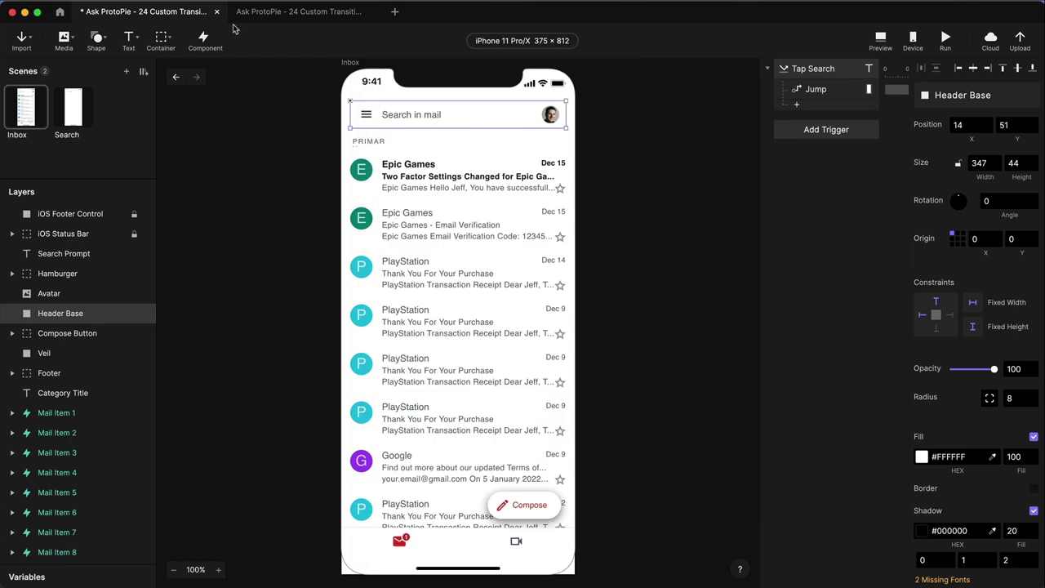
# Compare the Search scene's Search Input layer with the Inbox scene's Search Prompt text layer
pyautogui.click(70, 110)
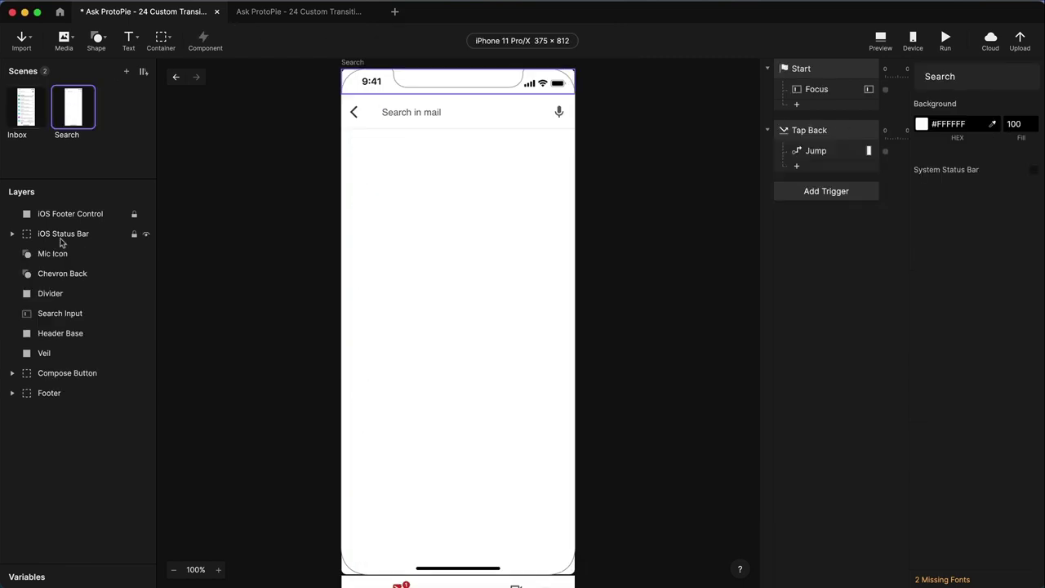
pyautogui.click(61, 318)
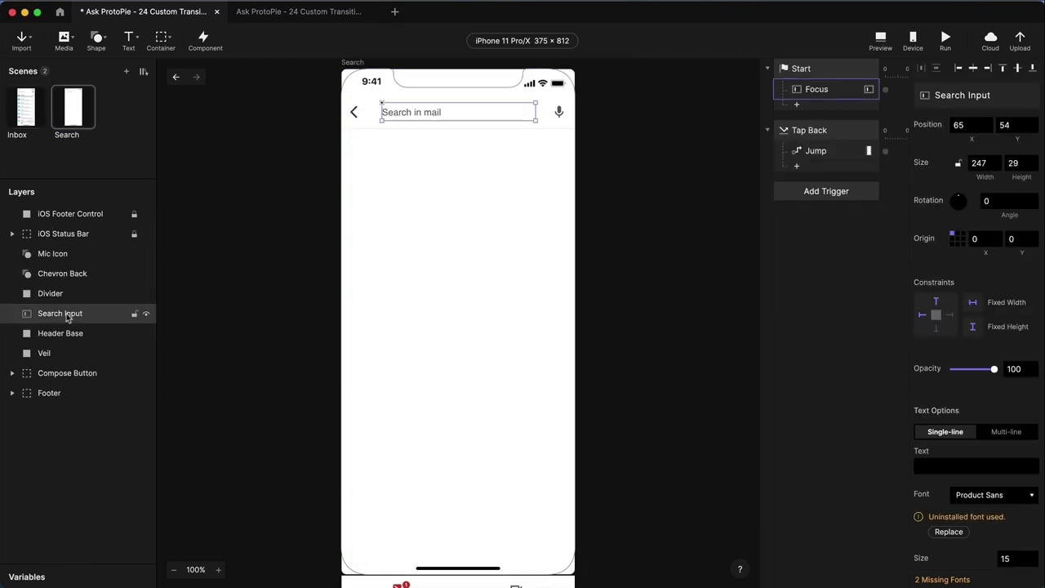
pyautogui.click(30, 120)
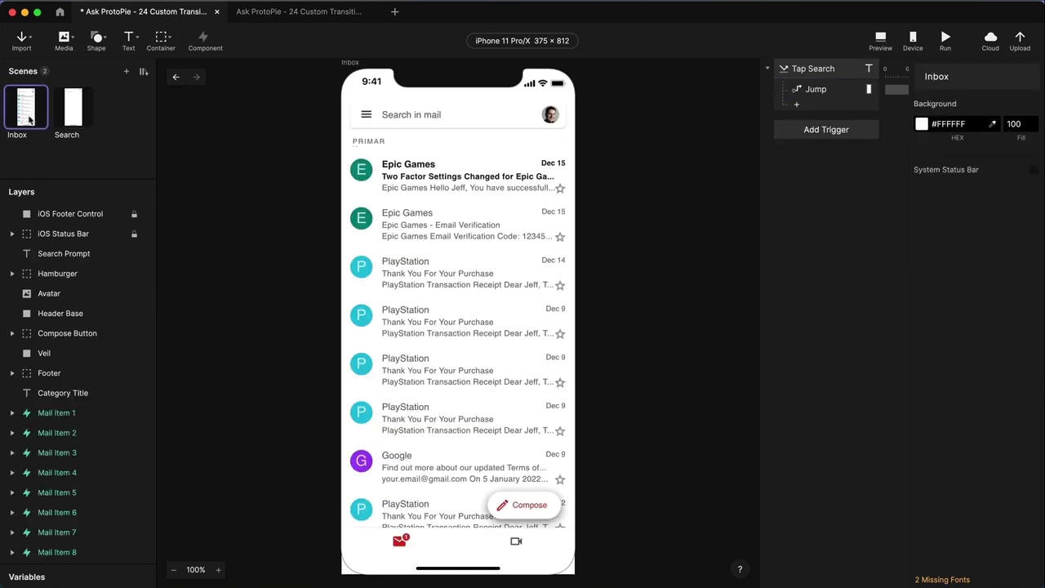
pyautogui.click(57, 254)
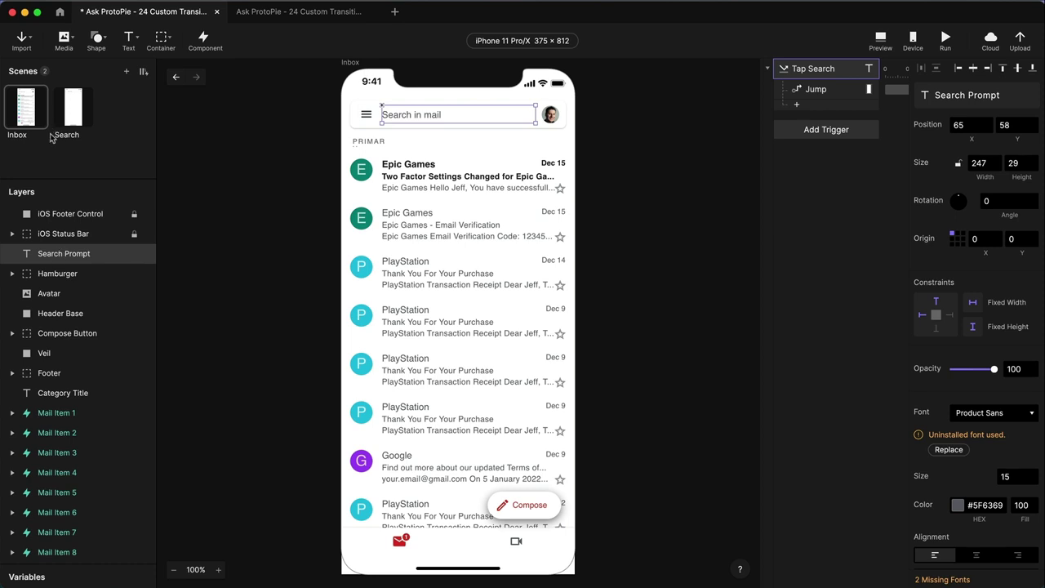
# Copy the Search scene's Search Input into the Inbox above Search Prompt and move it to position 65, 58
pyautogui.click(69, 111)
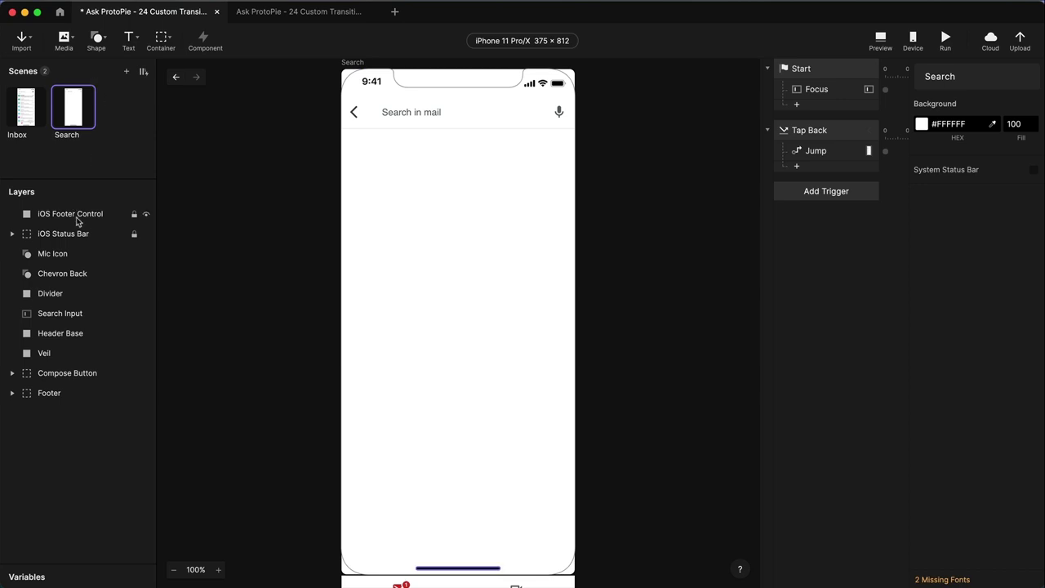
pyautogui.click(48, 316)
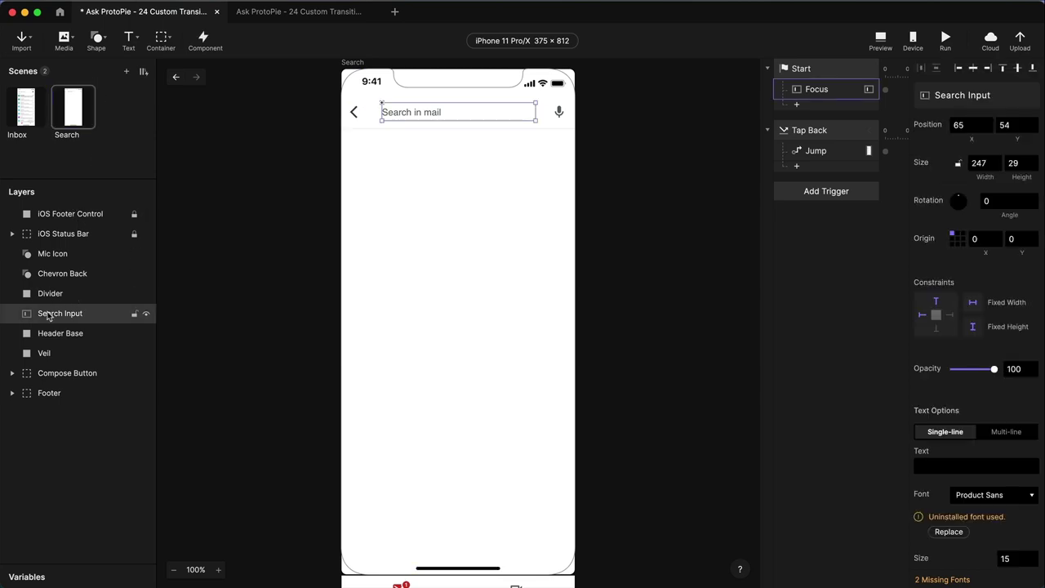
pyautogui.click(29, 111)
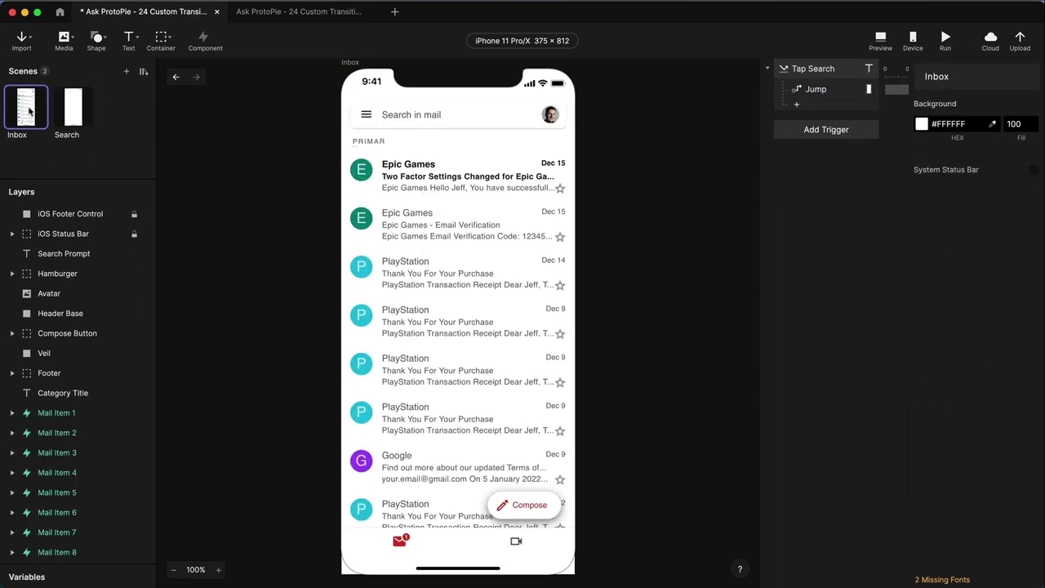
pyautogui.click(65, 255)
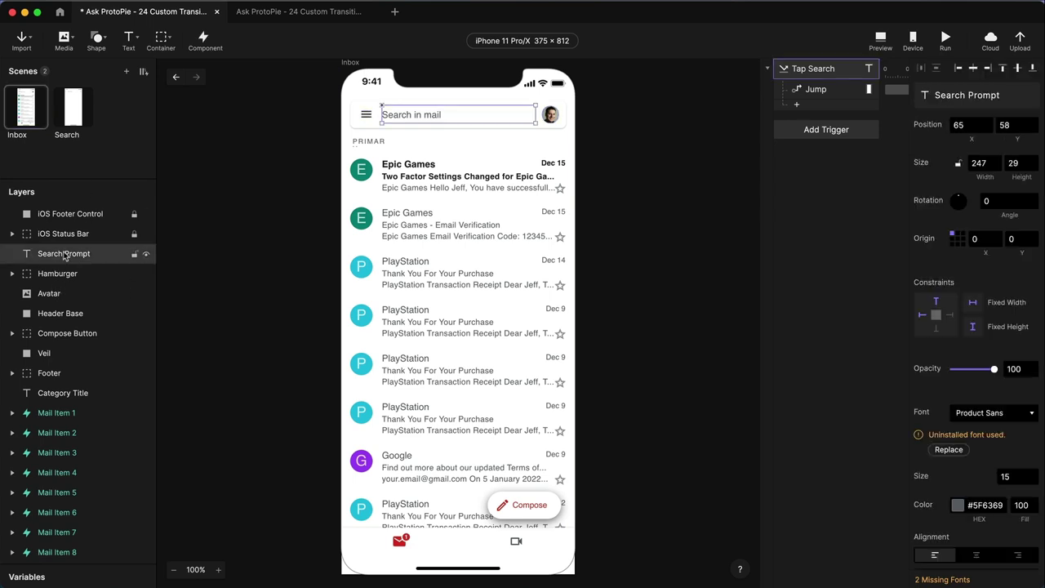
pyautogui.hotkey('ctrl', 'v')
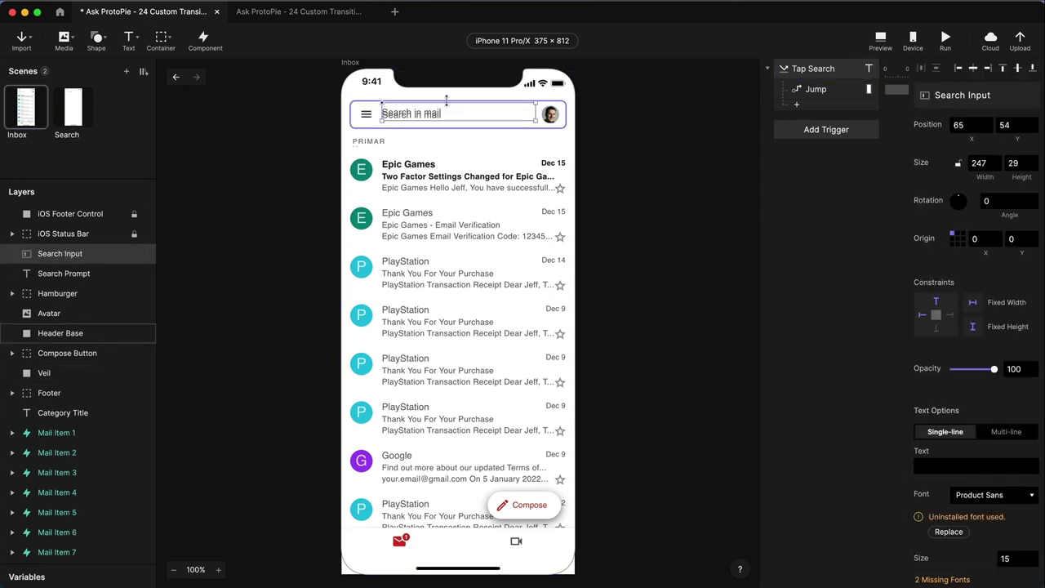
pyautogui.moveTo(428, 109); pyautogui.dragTo(429, 113)
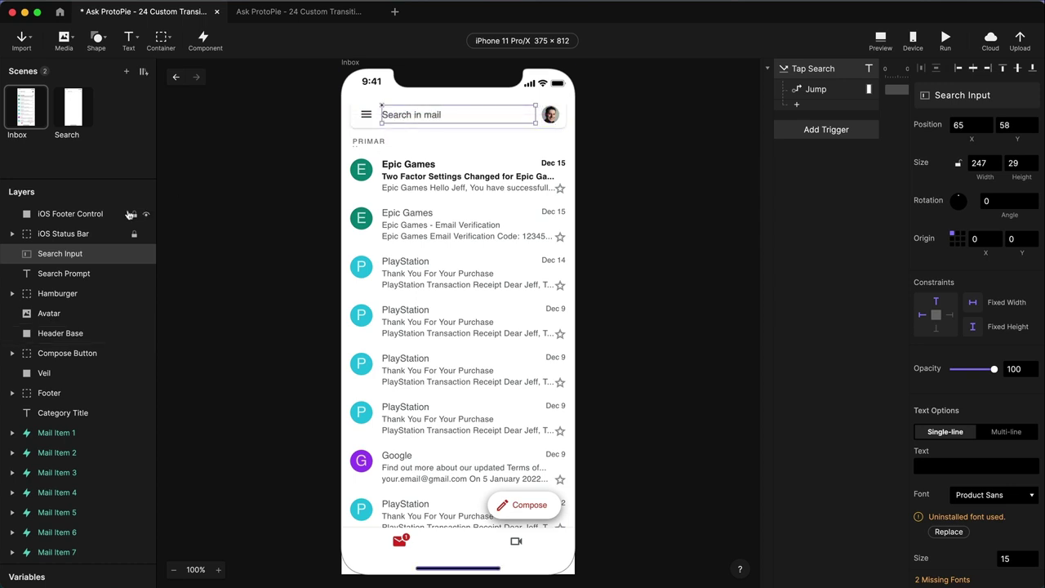
# Delete the Inbox's Search Prompt layer and set the Tap Search trigger's target layer to Search Input
pyautogui.click(77, 273)
pyautogui.press('Delete')
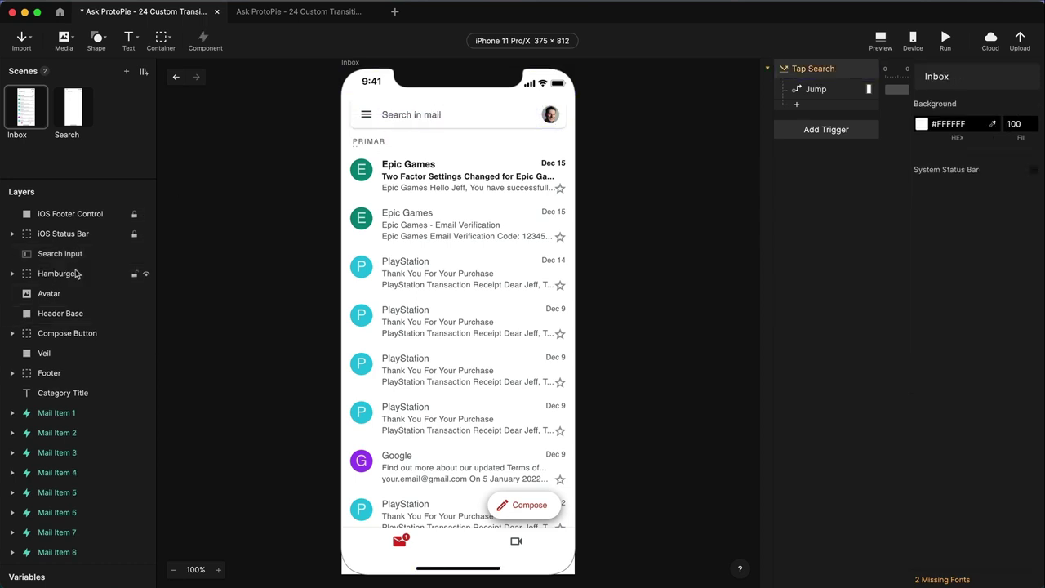
pyautogui.click(72, 258)
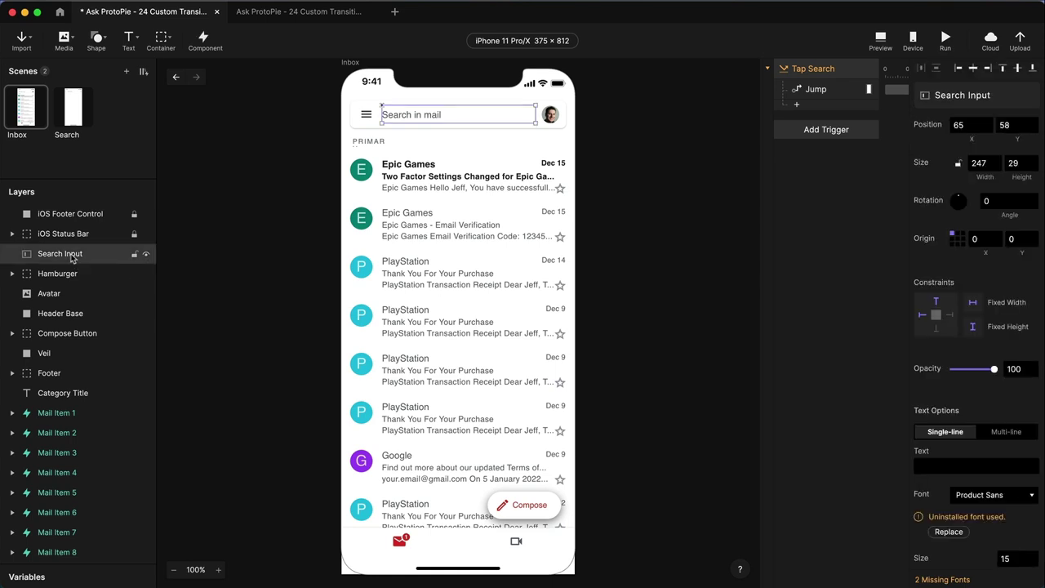
pyautogui.click(829, 70)
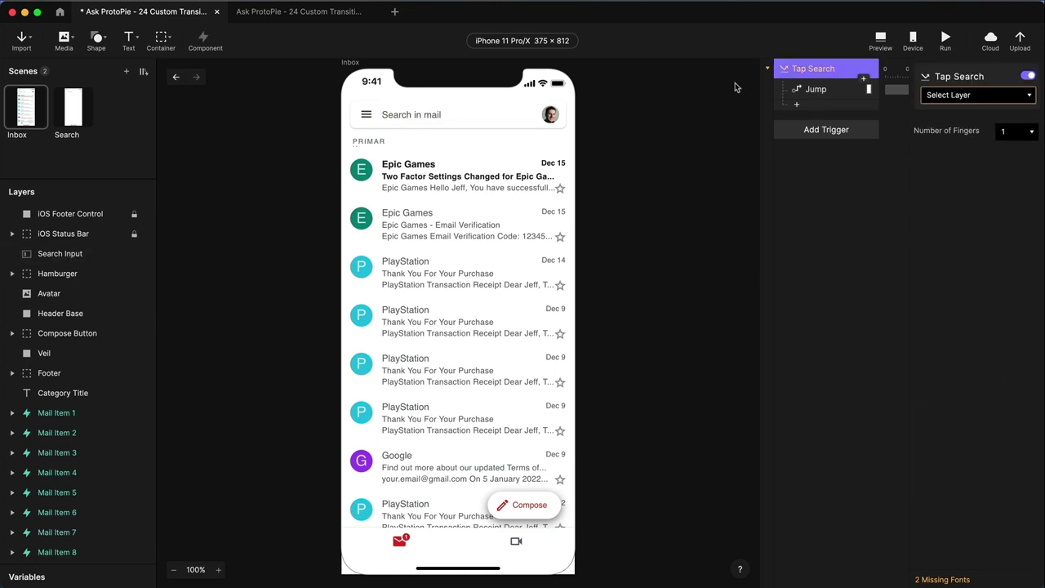
pyautogui.click(82, 254)
pyautogui.click(820, 69)
pyautogui.click(966, 96)
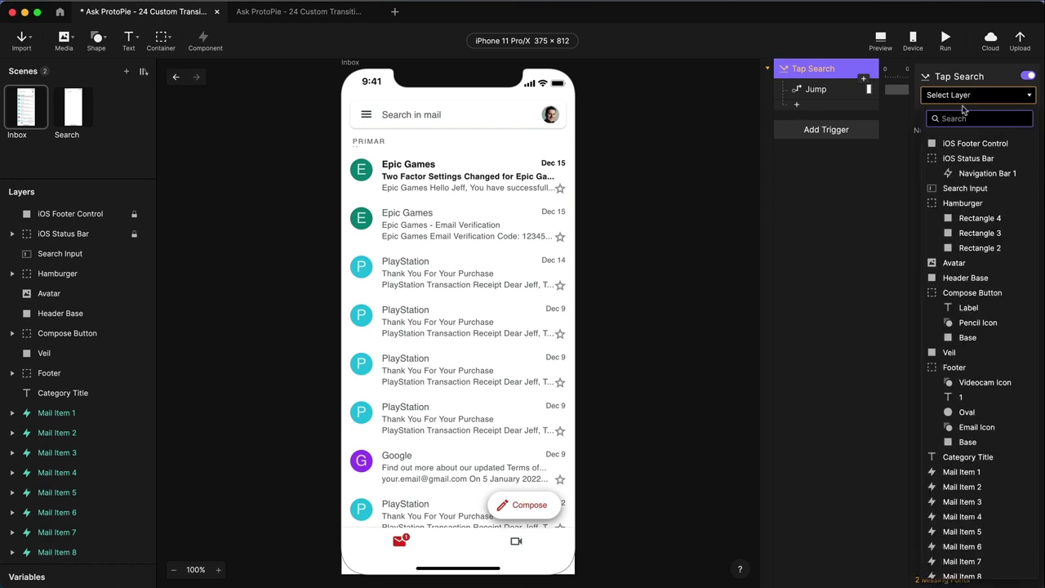
pyautogui.click(981, 188)
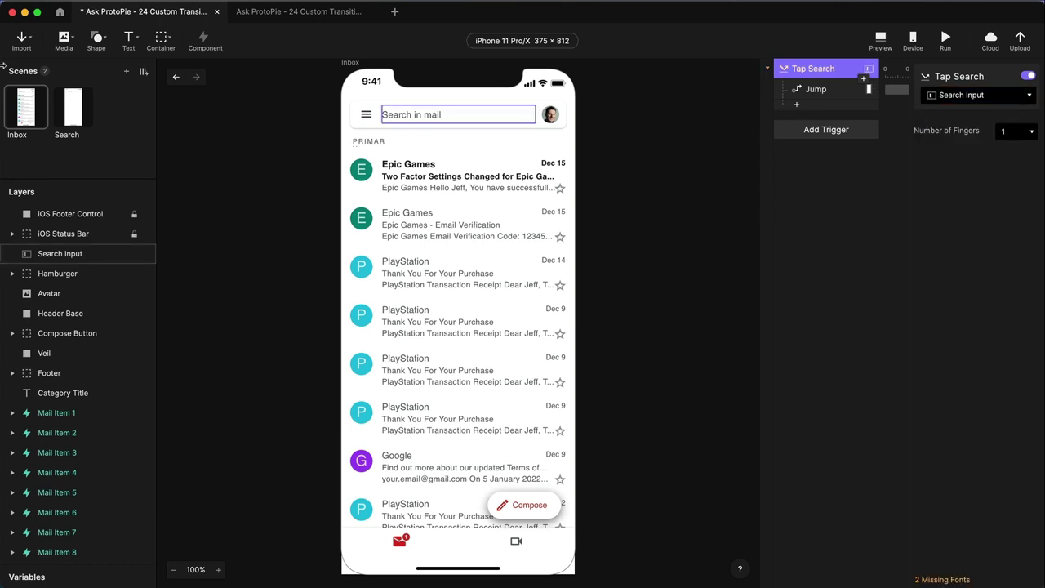
# Preview the Search Input's movement by going between the inbox and search several times
pyautogui.click(881, 41)
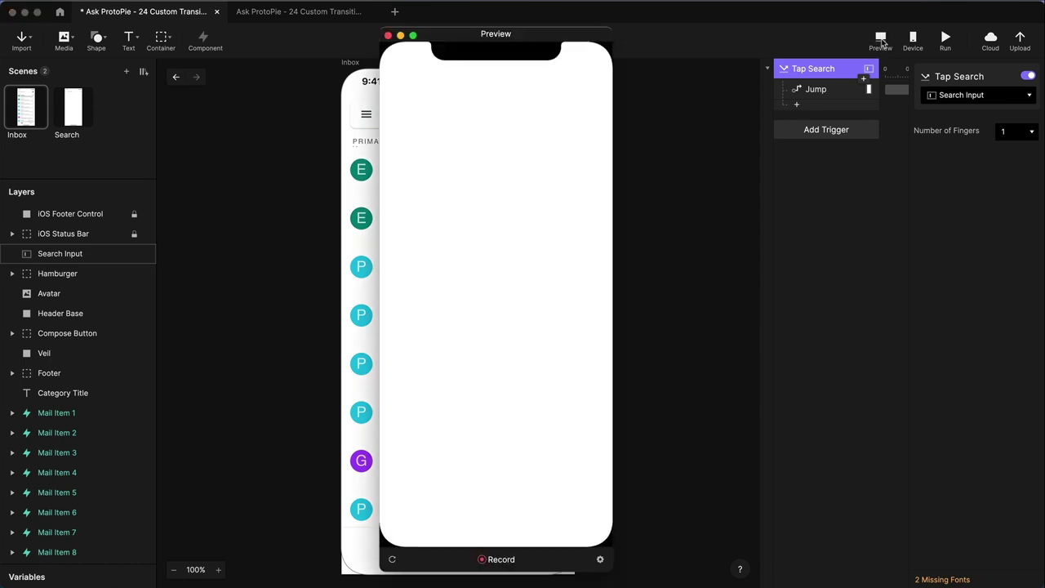
pyautogui.click(423, 88)
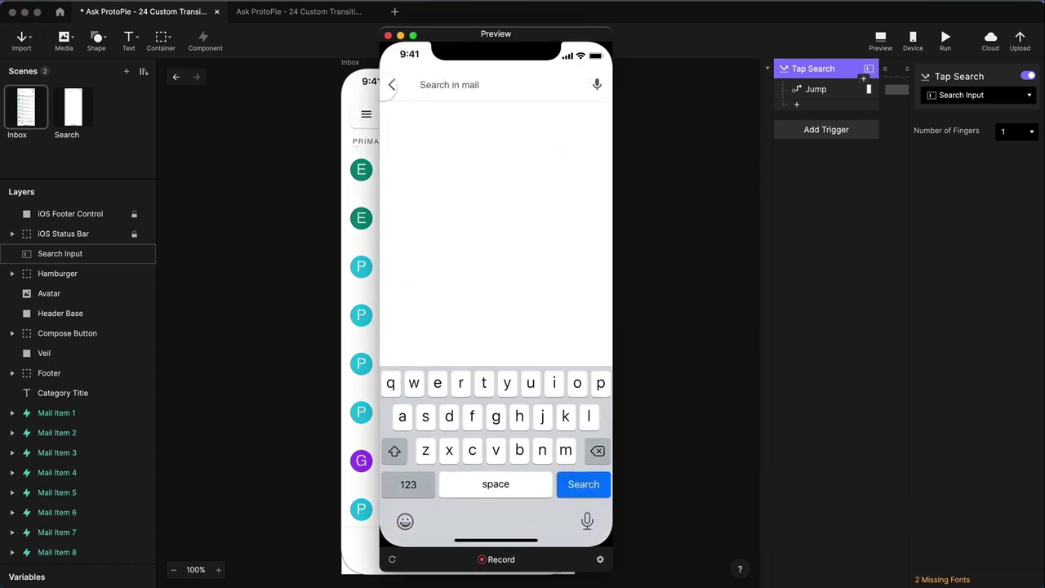
pyautogui.click(392, 84)
pyautogui.click(463, 87)
pyautogui.click(391, 84)
pyautogui.click(466, 86)
pyautogui.click(400, 88)
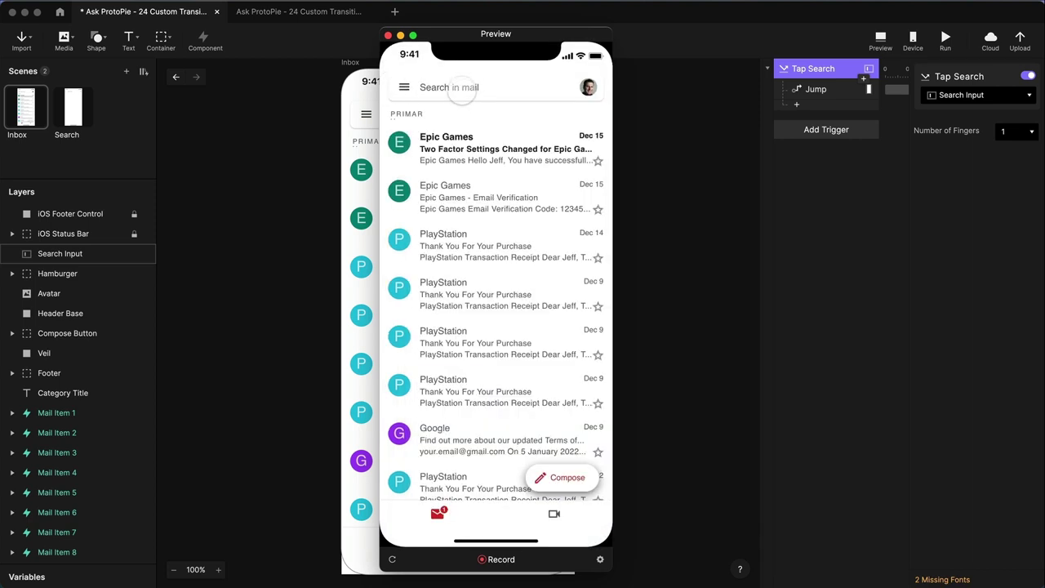
pyautogui.click(464, 91)
pyautogui.click(392, 86)
# Switch to the browser and play the finished ProtoPie Cloud prototype's inbox-to-search transition in both directions for reference
pyautogui.press('super+Tab')
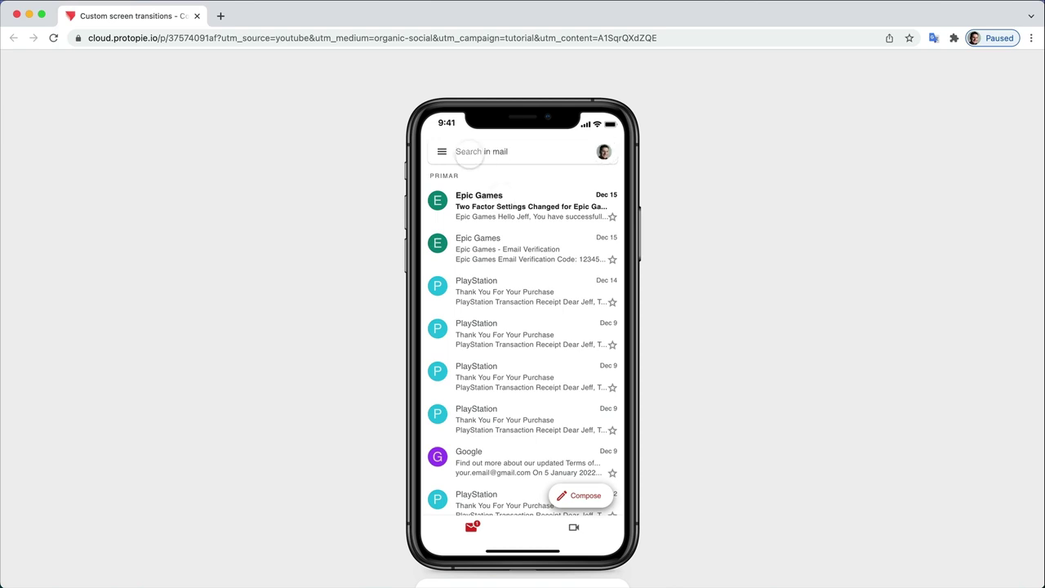
pyautogui.click(478, 152)
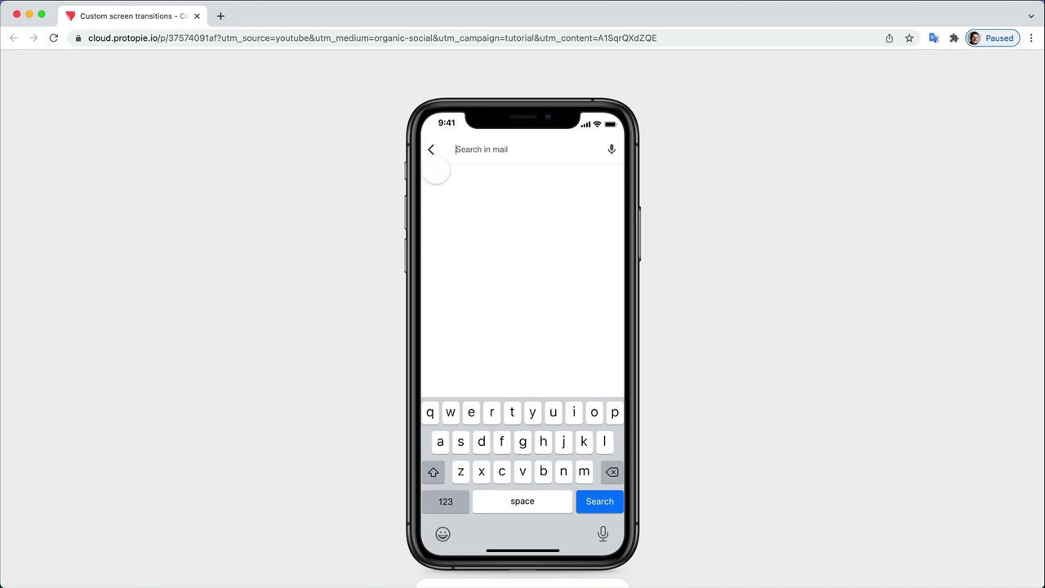
pyautogui.click(432, 151)
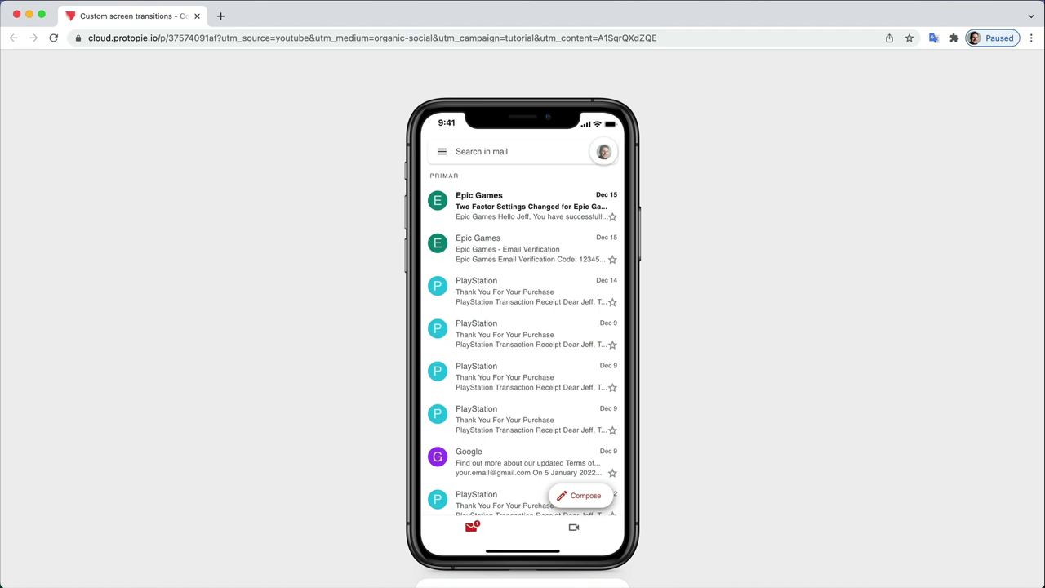
pyautogui.click(481, 153)
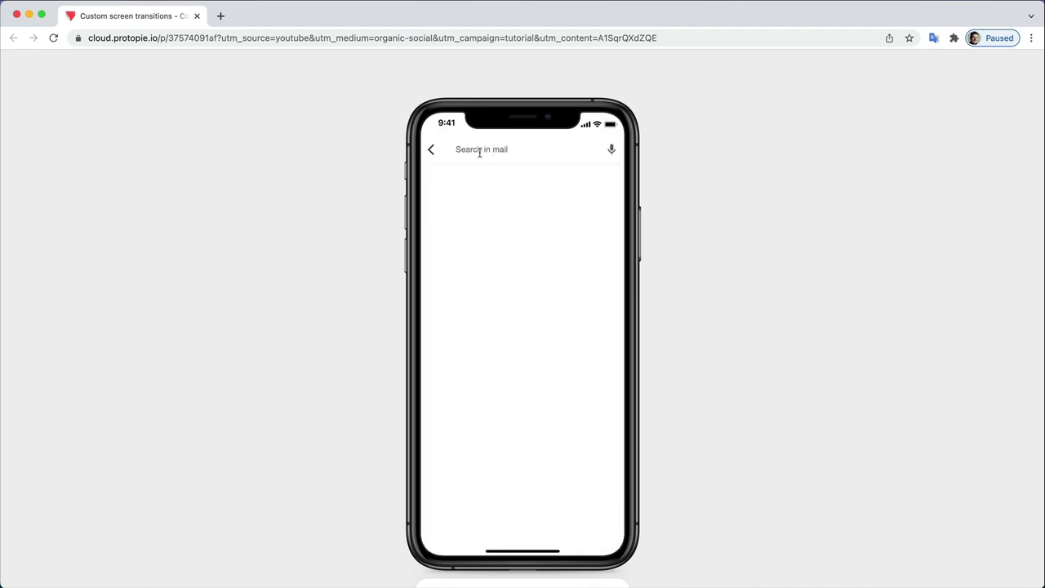
pyautogui.click(431, 149)
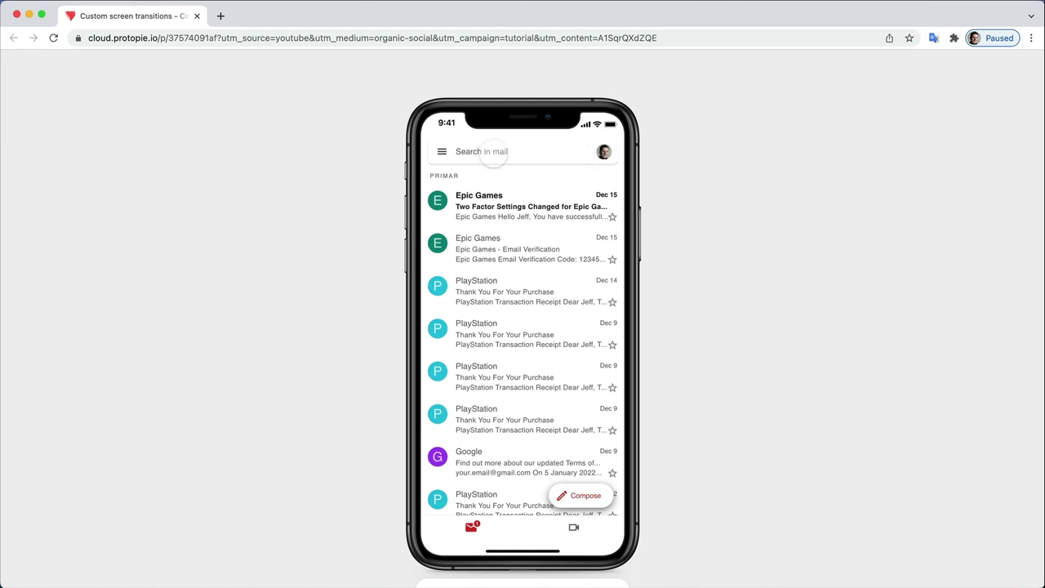
pyautogui.click(492, 153)
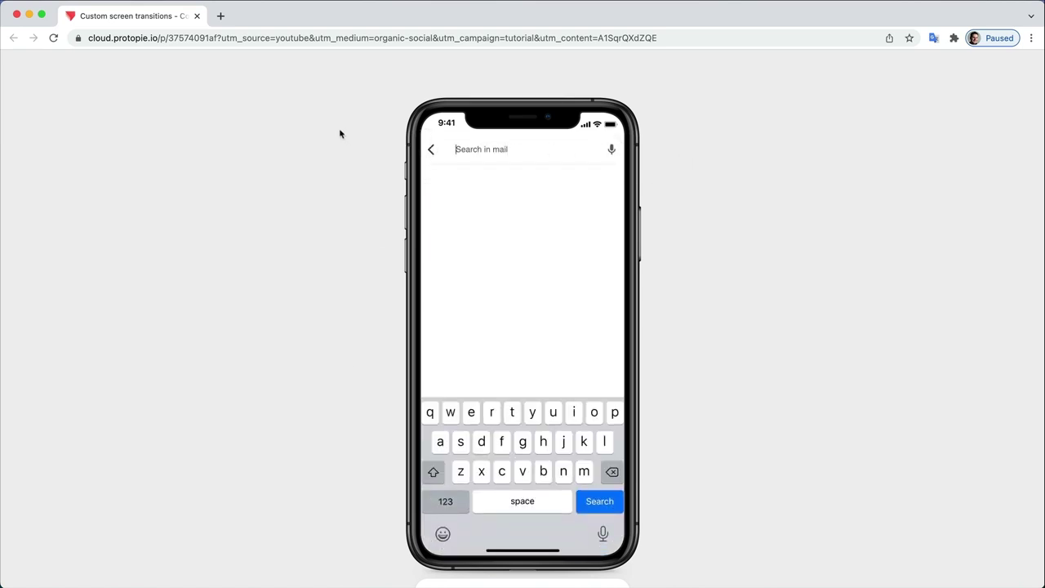
# Switch back to ProtoPie and replay the preview's inbox-to-search transition twice to compare it with the reference
pyautogui.press('super+Tab')
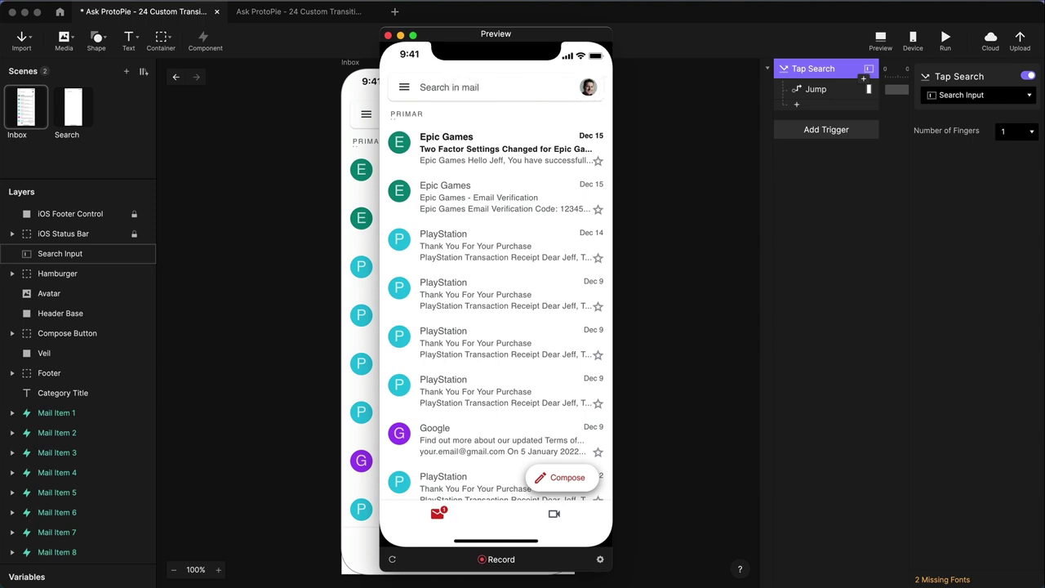
pyautogui.click(447, 91)
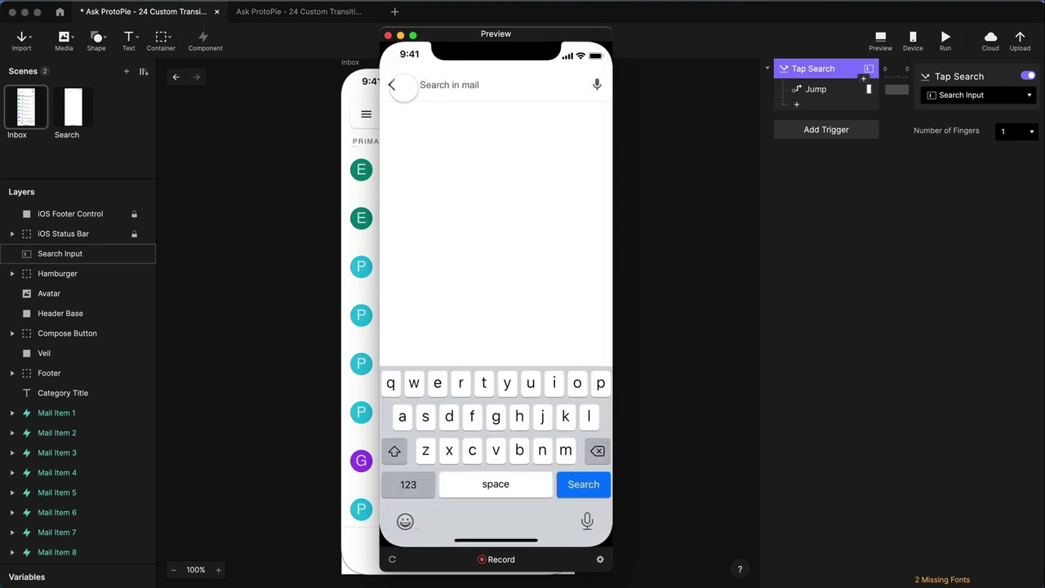
pyautogui.click(392, 84)
pyautogui.click(445, 87)
pyautogui.click(399, 86)
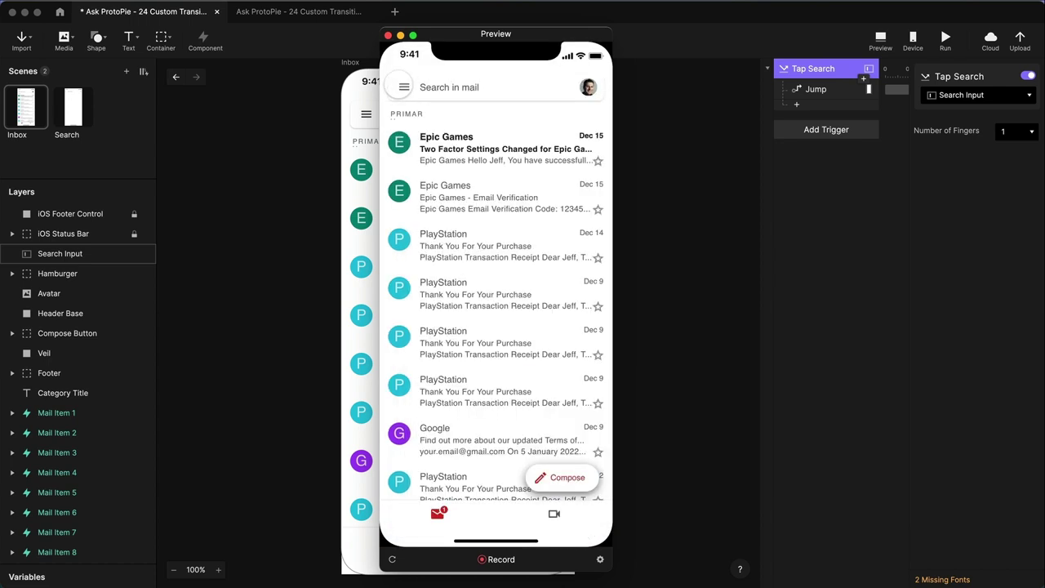
# Play the preview's inbox-to-search transition once in both directions, checking the avatar and microphone icon, and close the preview
pyautogui.click(473, 87)
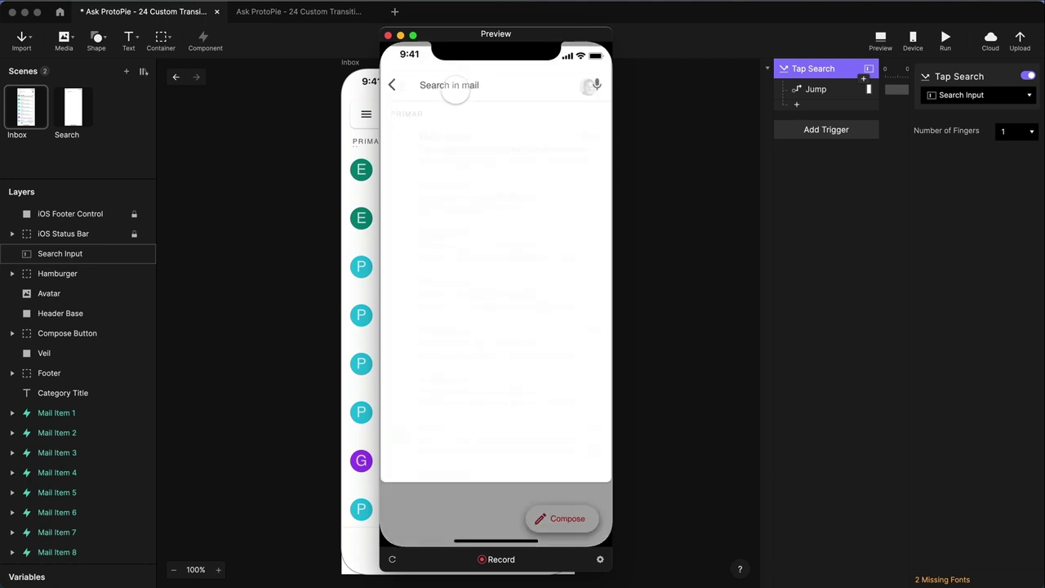
pyautogui.click(392, 85)
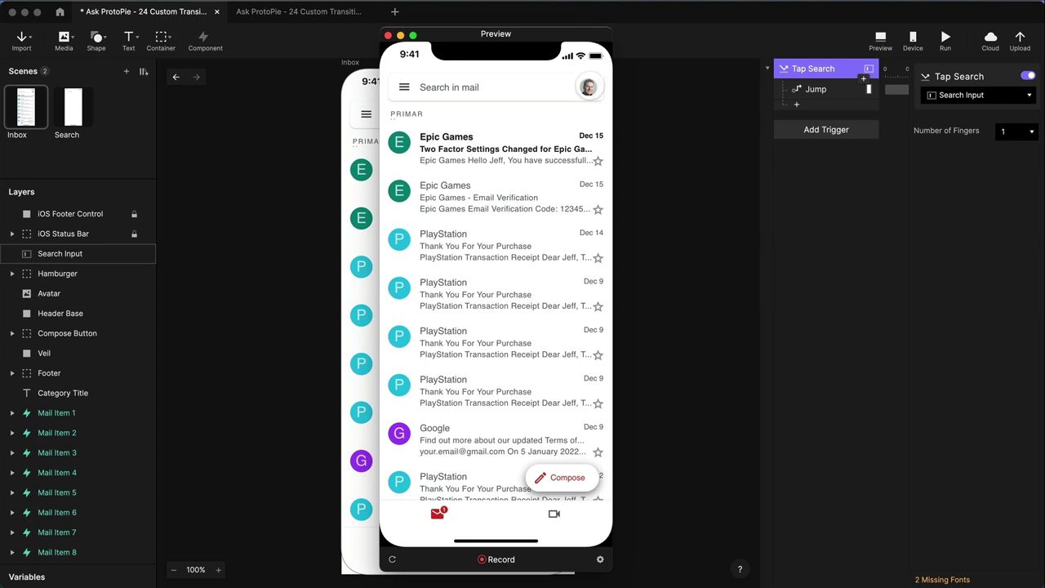
pyautogui.click(387, 34)
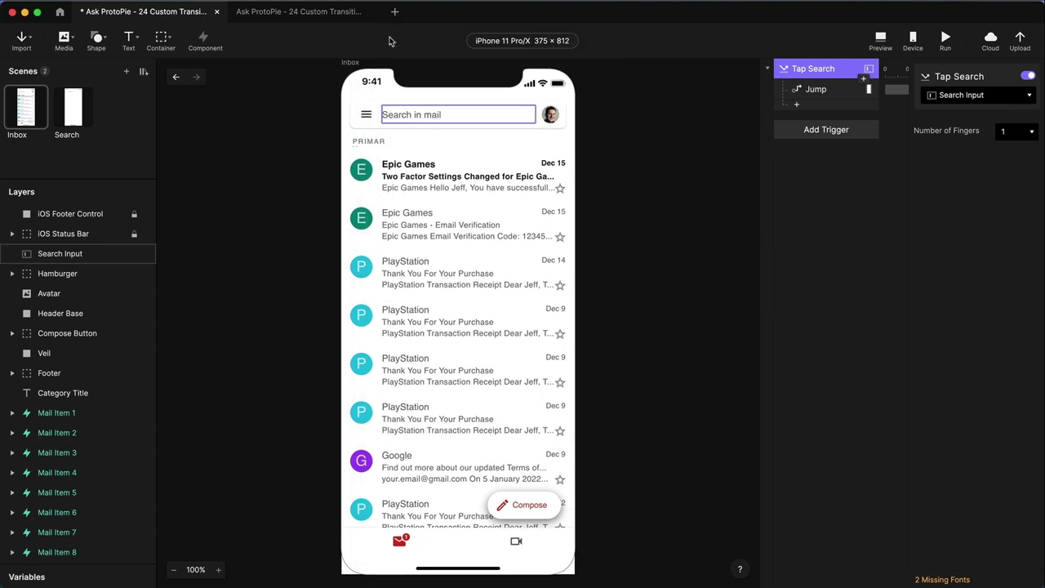
# Copy the Avatar layer from the Inbox scene into the Search scene, directly above the Mic Icon layer
pyautogui.click(550, 114)
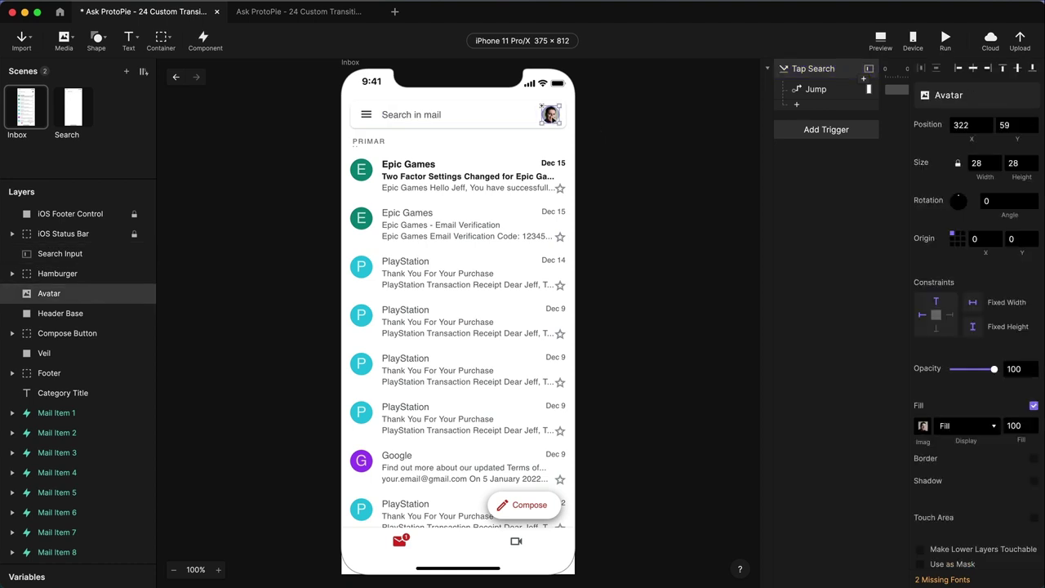
pyautogui.click(69, 108)
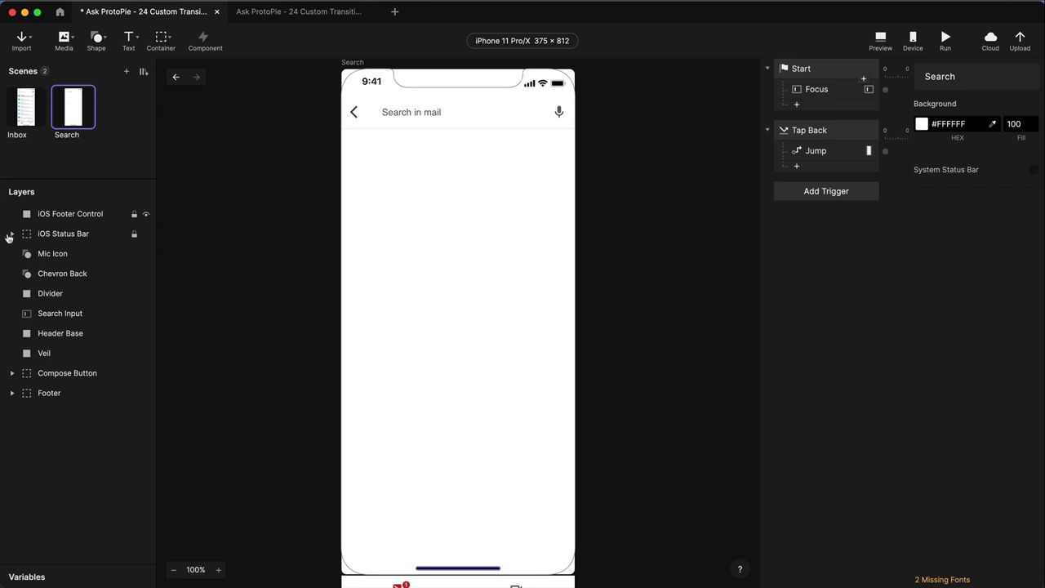
pyautogui.click(57, 254)
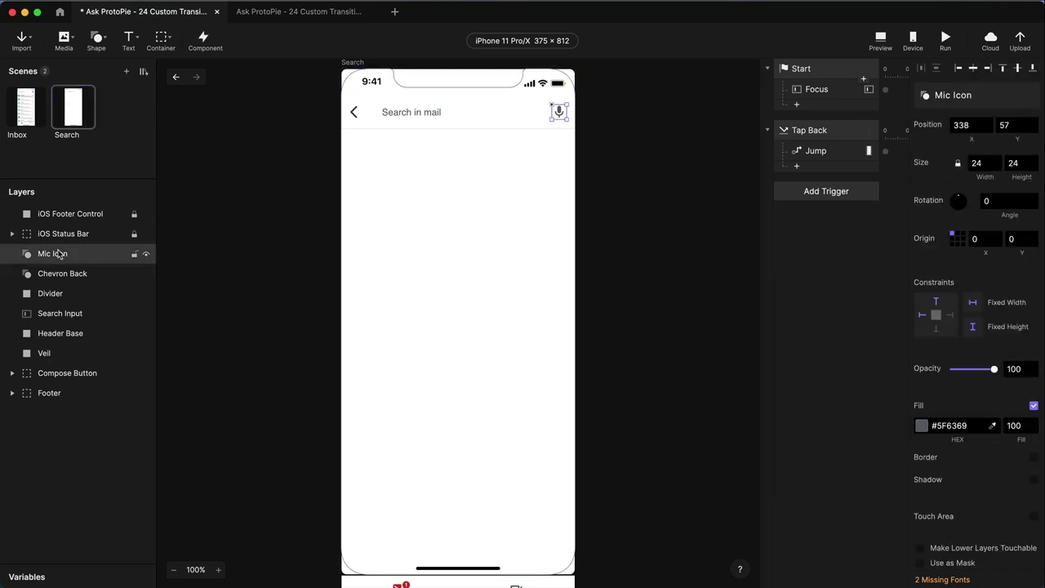
pyautogui.hotkey('ctrl', 'v')
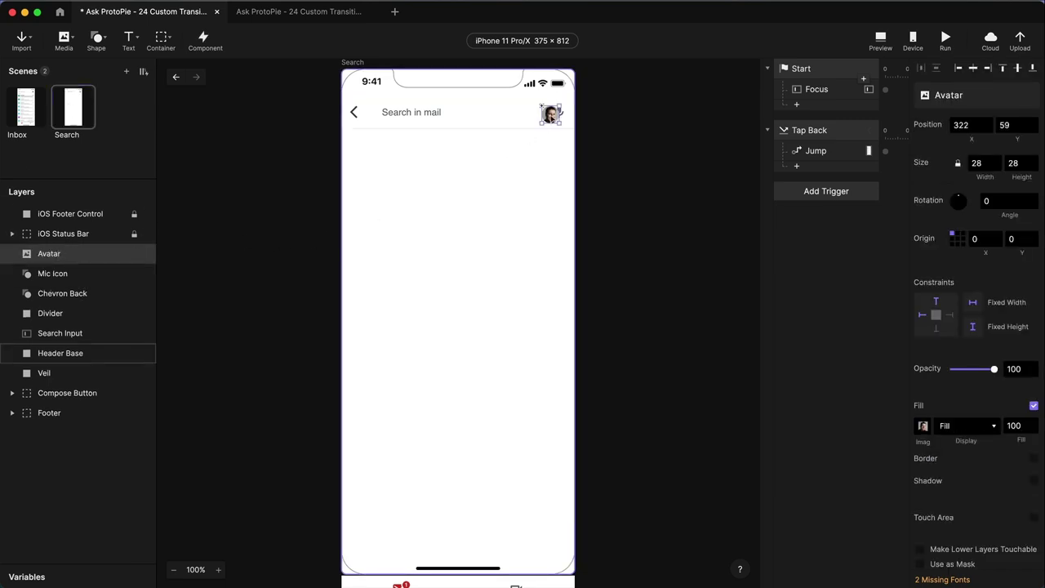
# Center the Search scene's Avatar over the microphone icon at X 336, Y 55, and set its opacity to 0
pyautogui.moveTo(550, 114); pyautogui.dragTo(558, 112)
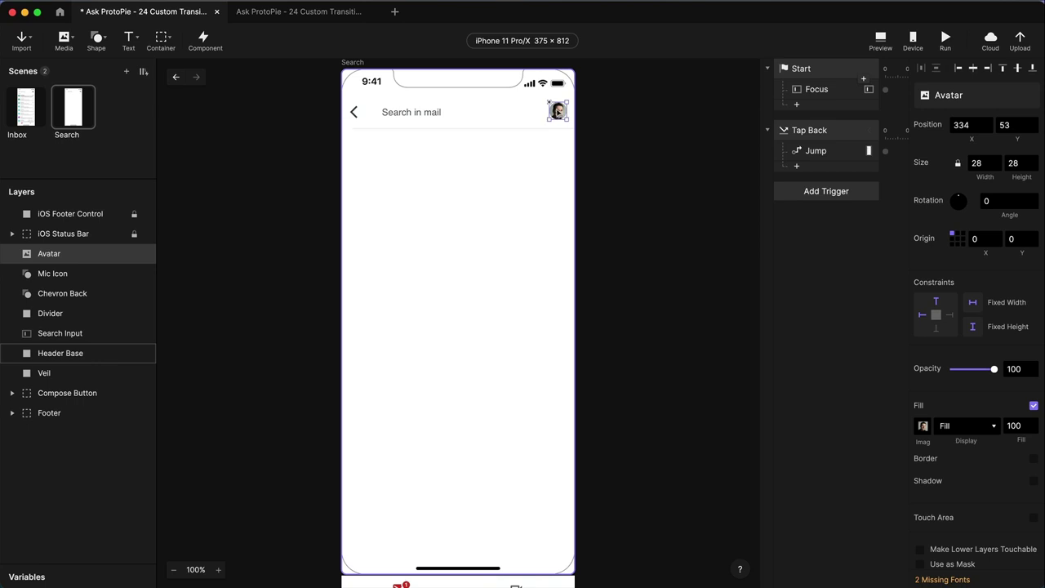
pyautogui.moveTo(993, 368); pyautogui.dragTo(939, 368)
pyautogui.moveTo(558, 112); pyautogui.dragTo(560, 112)
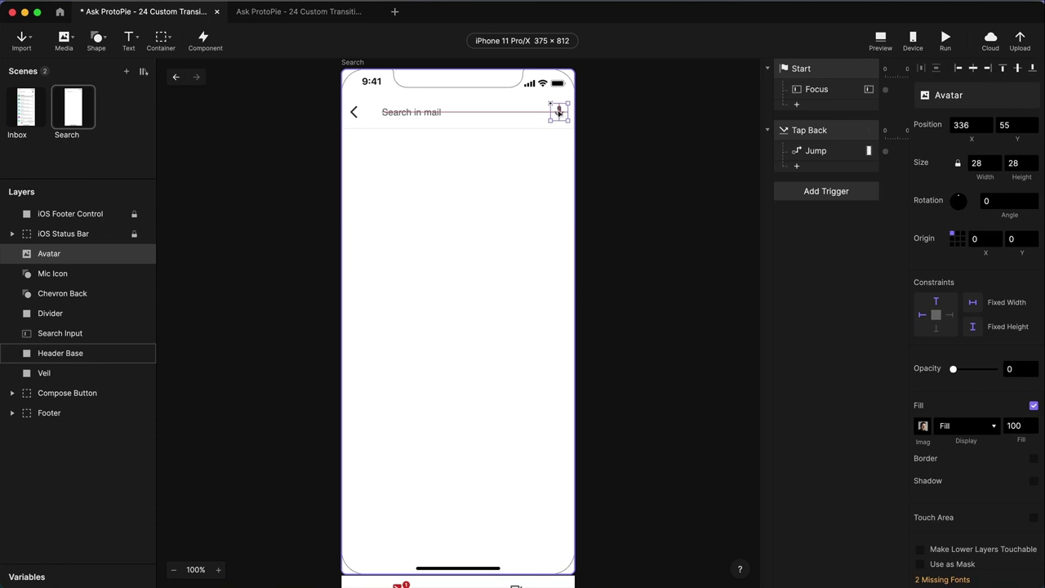
# Copy the Mic Icon layer from the Search scene into the Inbox scene, directly above the Avatar layer
pyautogui.click(59, 275)
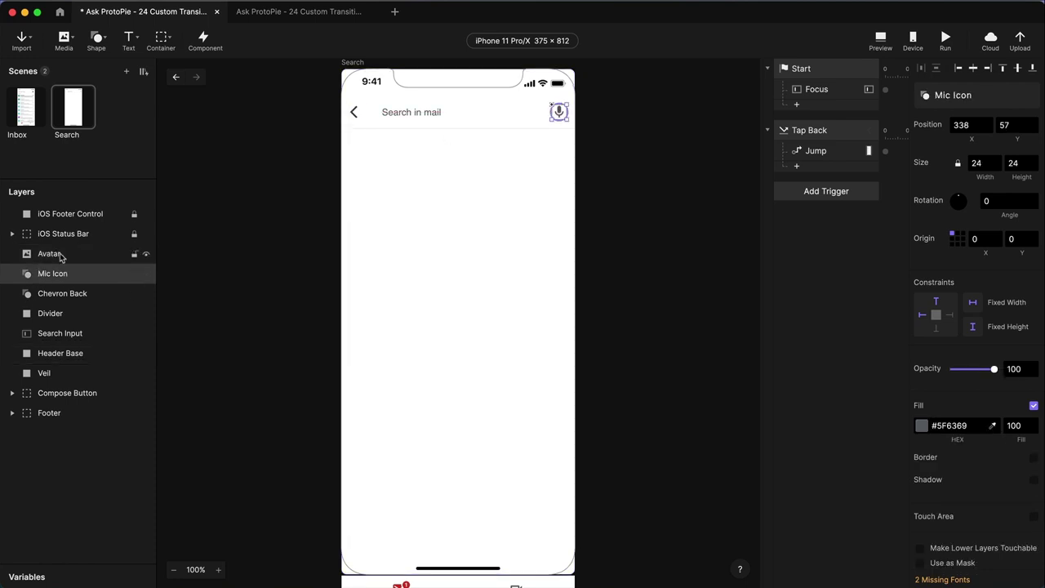
pyautogui.click(59, 255)
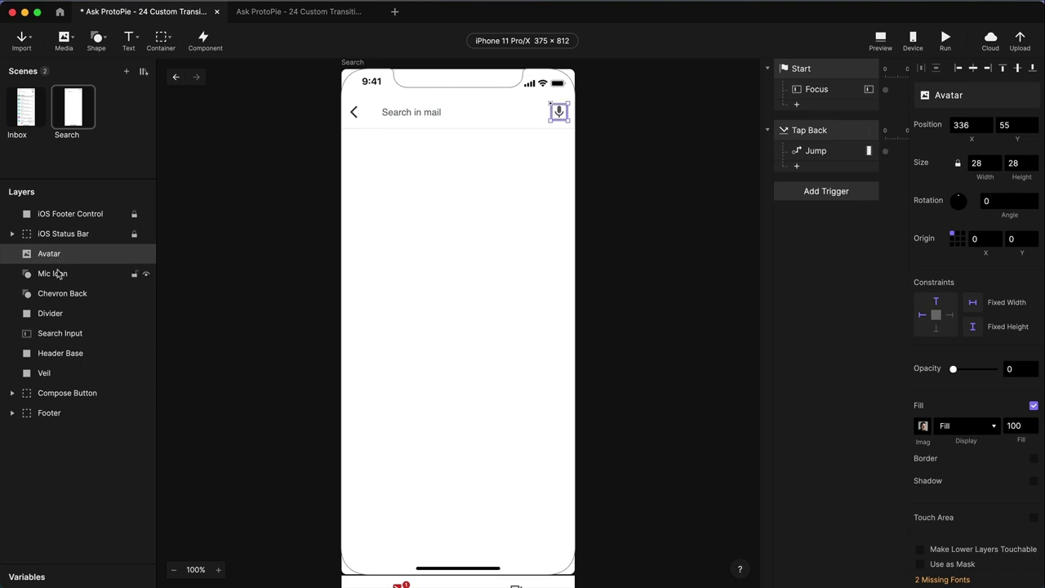
pyautogui.click(69, 276)
pyautogui.click(46, 256)
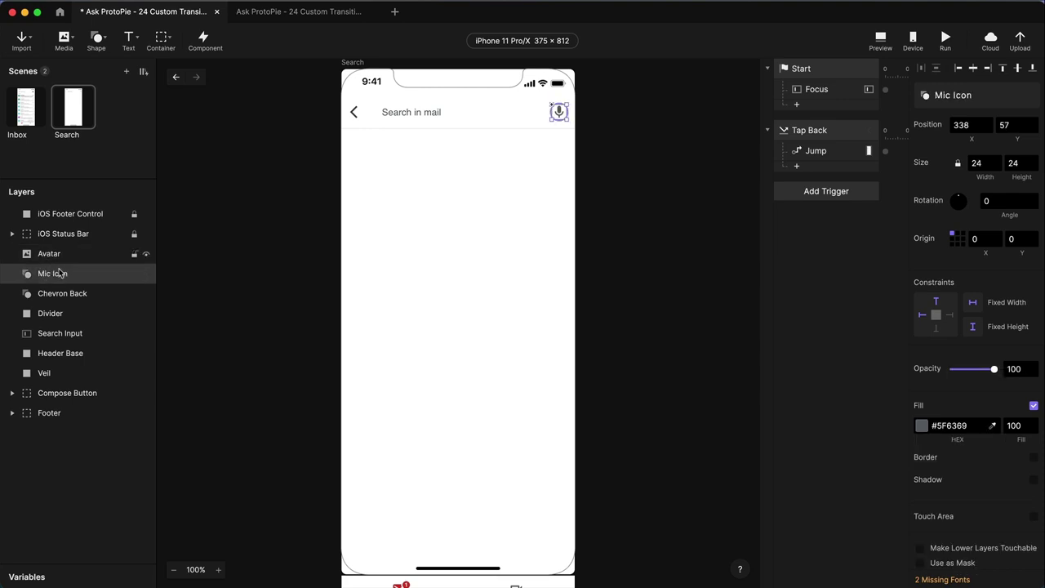
pyautogui.click(59, 273)
pyautogui.click(26, 112)
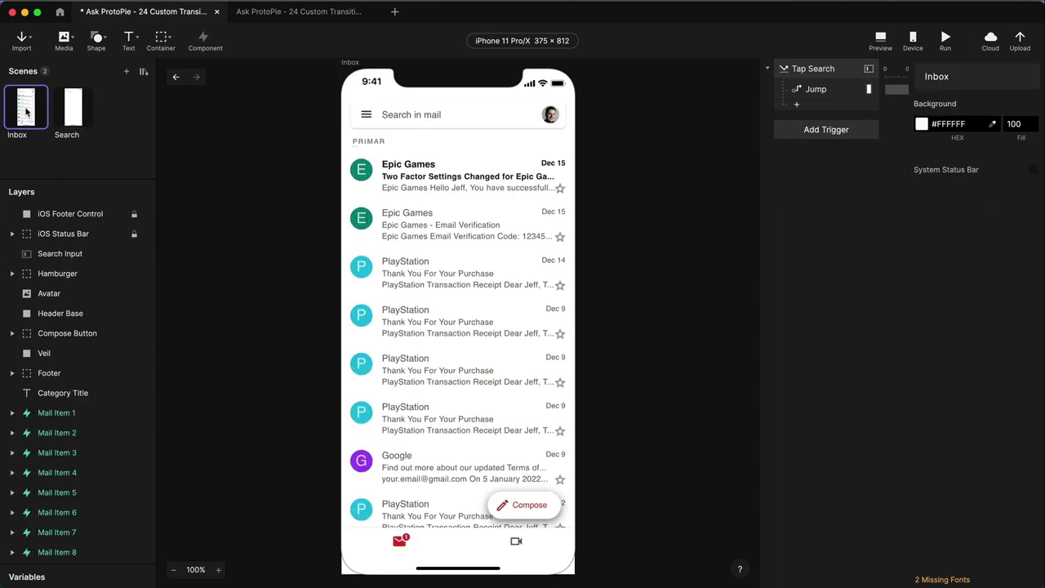
pyautogui.click(60, 297)
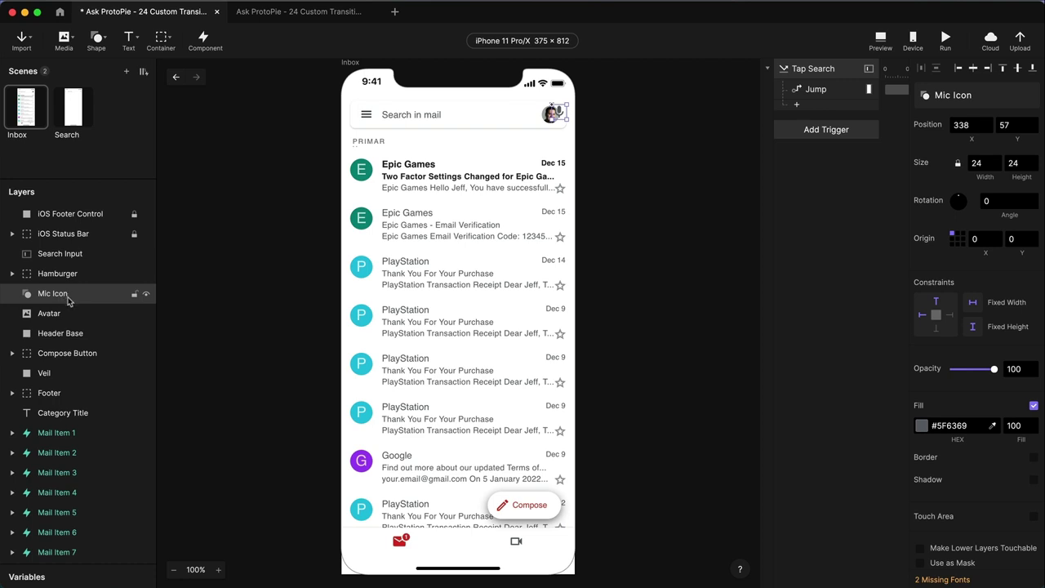
# Place the Inbox's Mic Icon below Avatar in the layer order, centered on it at X 324, Y 61, with opacity 0
pyautogui.moveTo(61, 299); pyautogui.dragTo(63, 325)
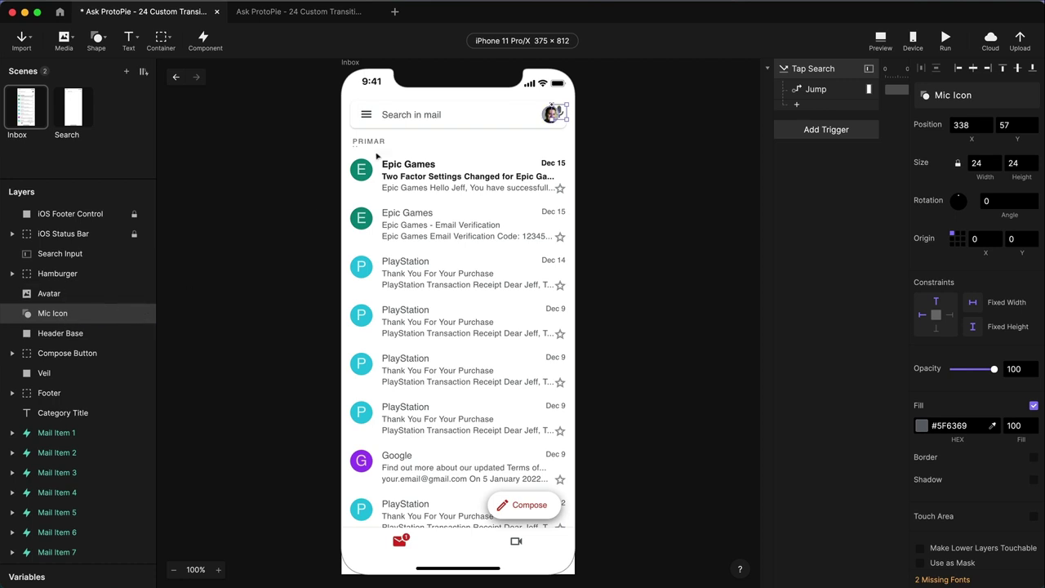
pyautogui.moveTo(561, 115); pyautogui.dragTo(552, 116)
pyautogui.moveTo(964, 369); pyautogui.dragTo(893, 367)
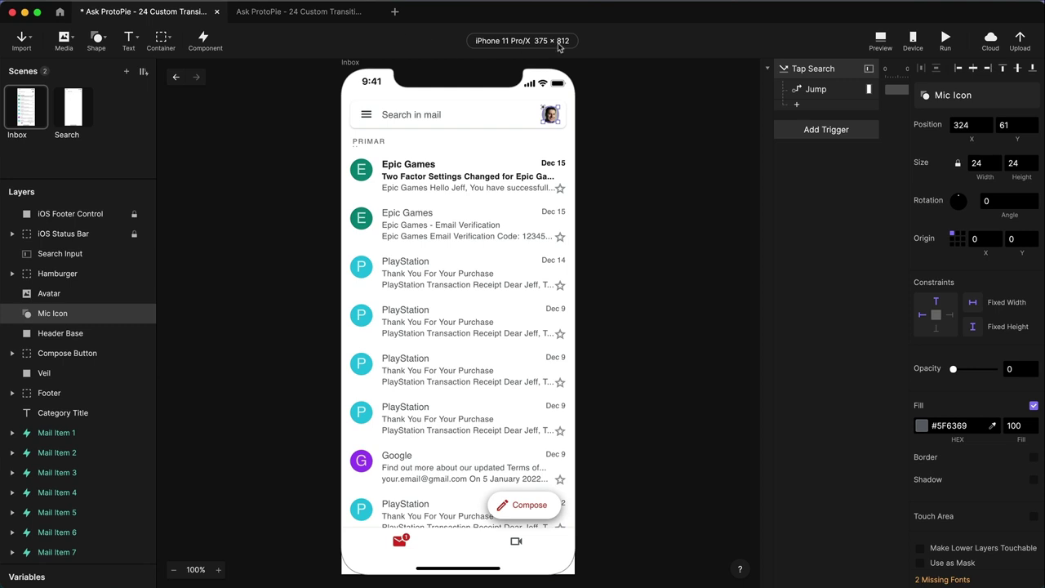
# Preview the avatar-to-microphone crossfade by going to search and back to the inbox, and close the preview
pyautogui.click(880, 39)
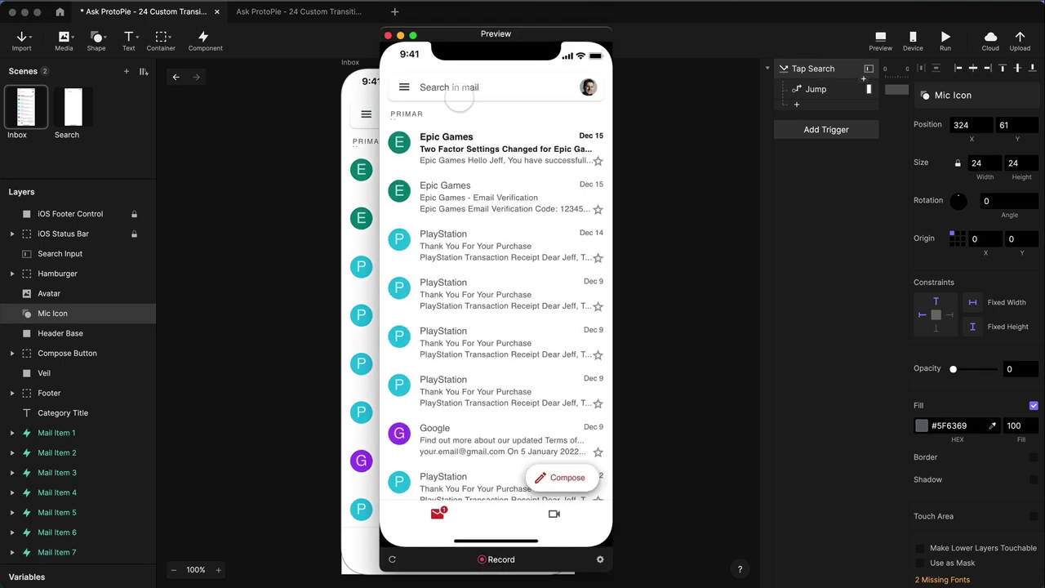
pyautogui.click(451, 90)
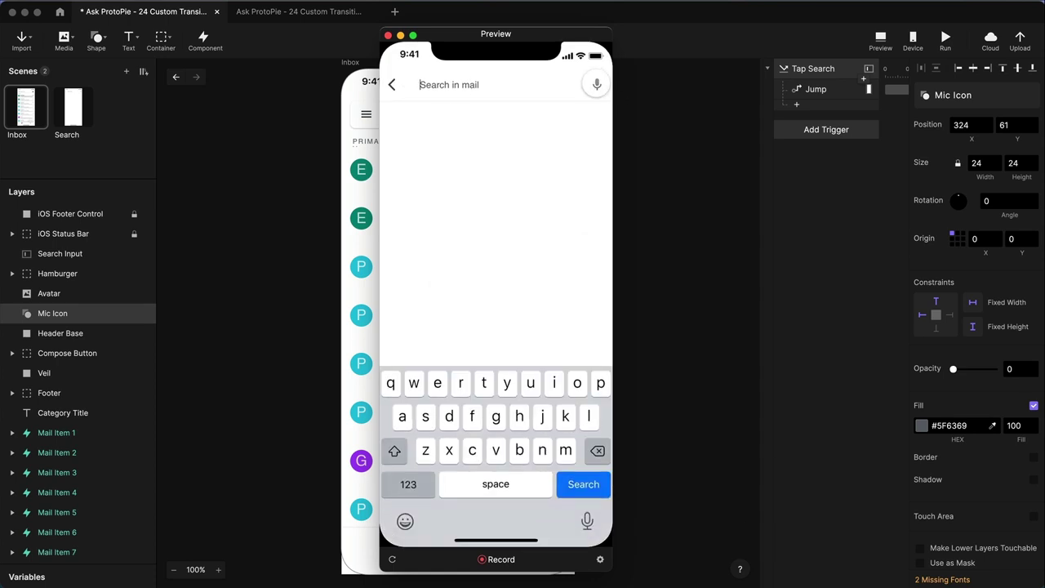
pyautogui.click(392, 85)
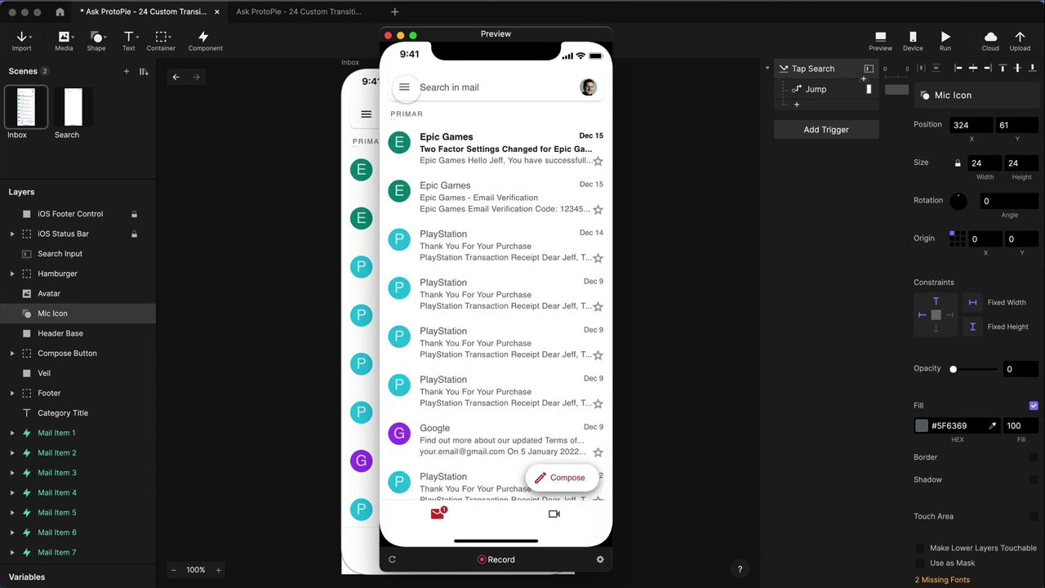
pyautogui.click(388, 35)
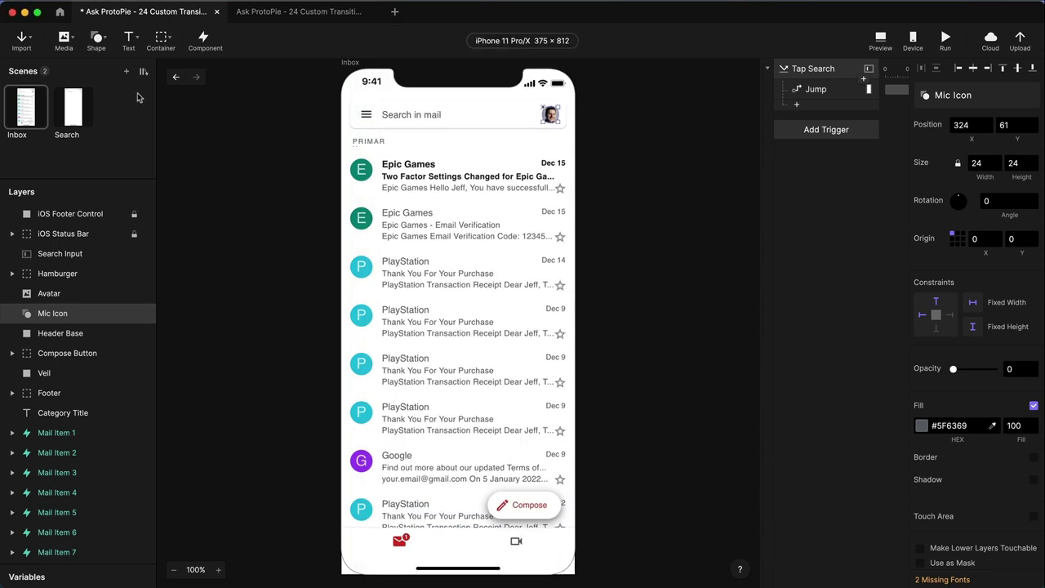
# Set the transition of the Search scene's Tap Back jump to Smart
pyautogui.click(72, 112)
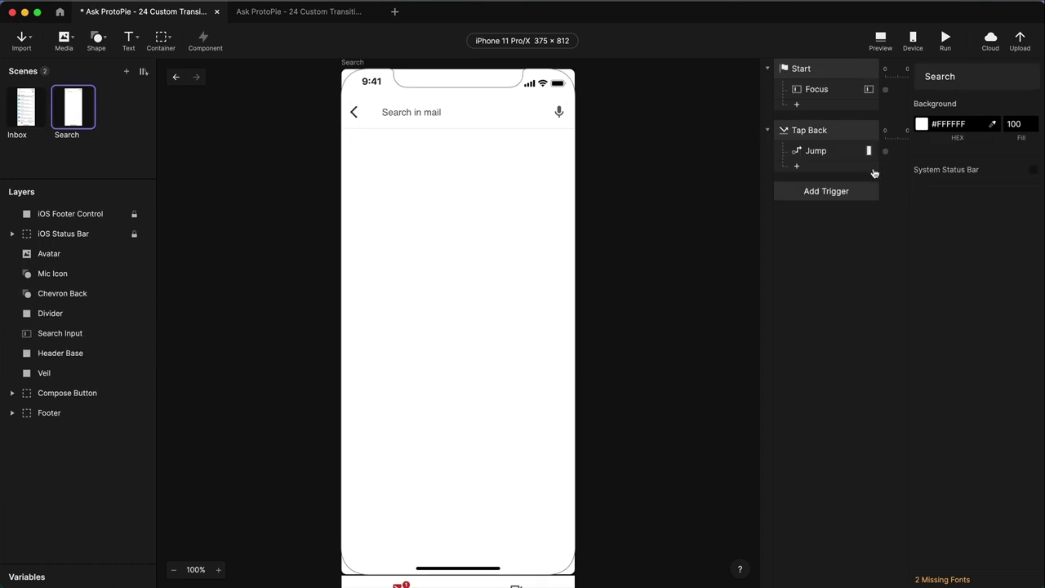
pyautogui.click(832, 154)
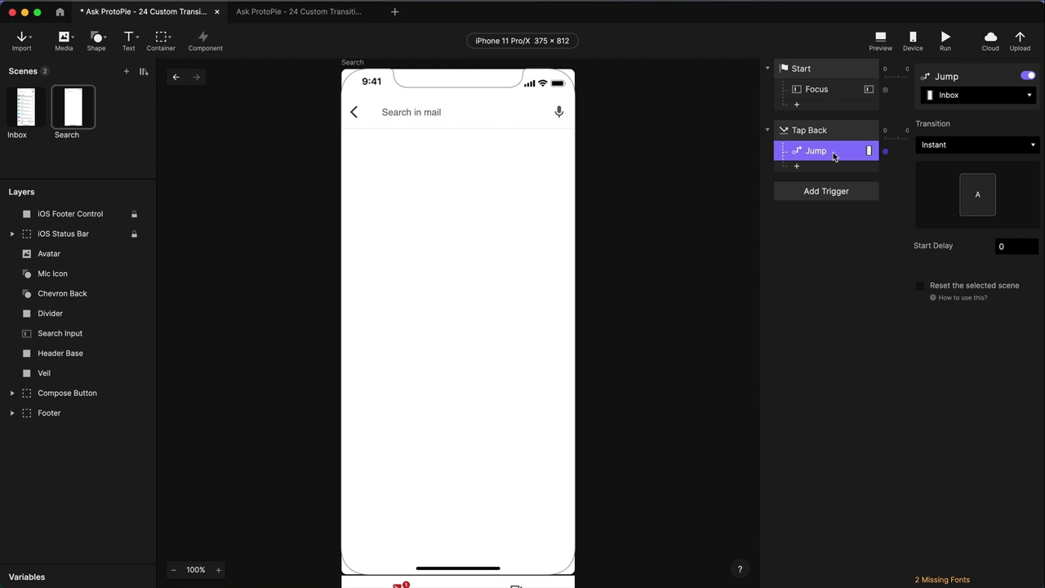
pyautogui.click(995, 146)
pyautogui.click(972, 158)
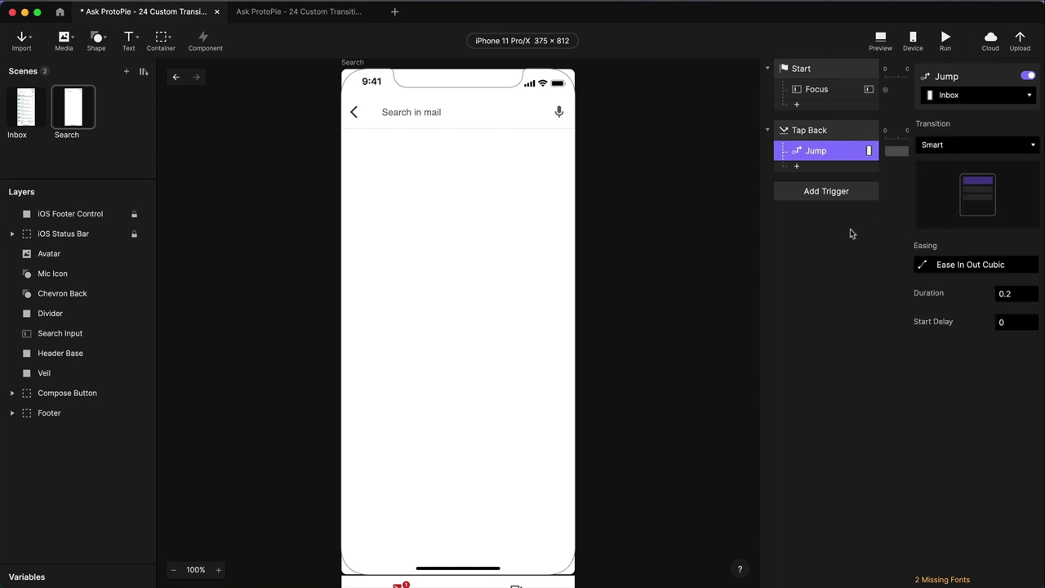
# Preview from the Inbox scene, going between inbox and search several times to check the Smart transition in both directions
pyautogui.click(33, 111)
pyautogui.click(883, 43)
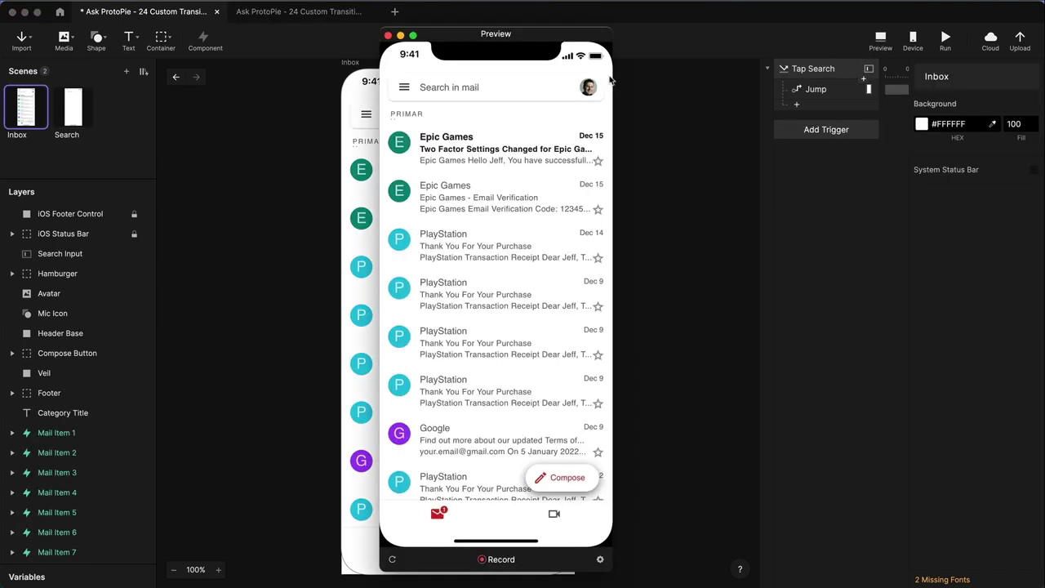
pyautogui.click(438, 87)
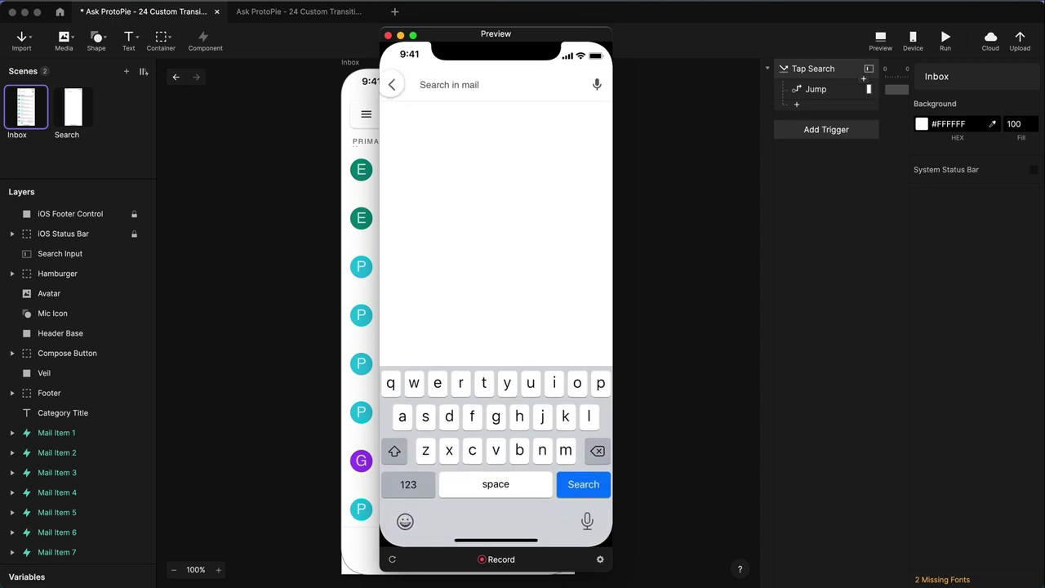
pyautogui.click(391, 85)
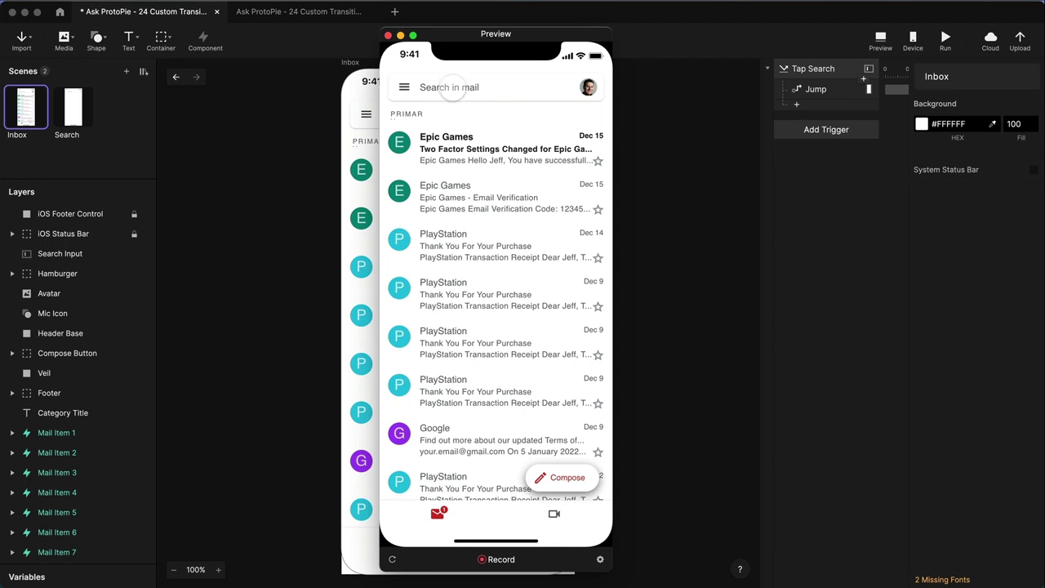
pyautogui.click(444, 86)
pyautogui.click(392, 84)
pyautogui.click(461, 85)
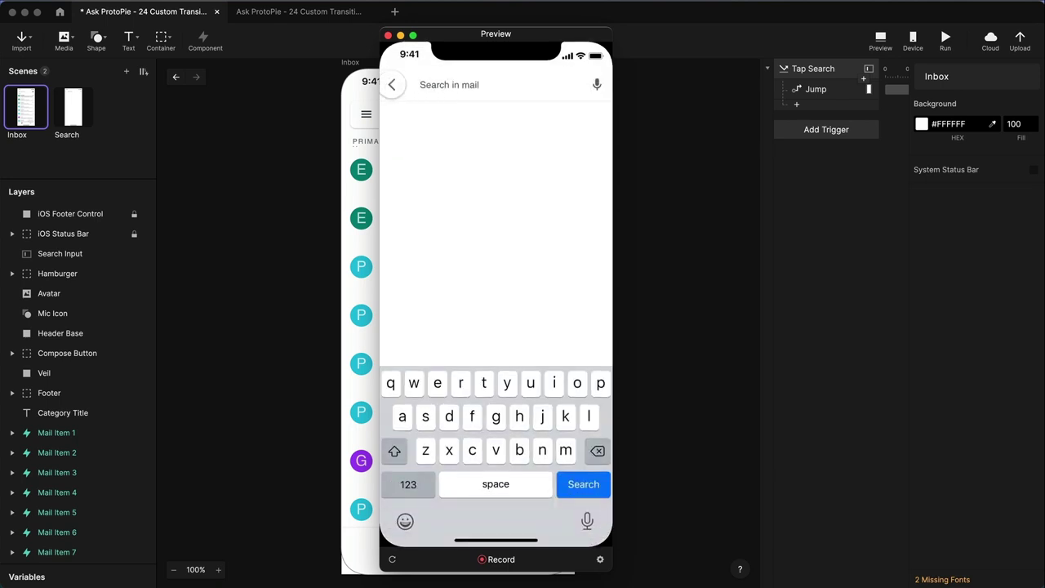
pyautogui.click(393, 85)
pyautogui.click(448, 86)
pyautogui.click(395, 85)
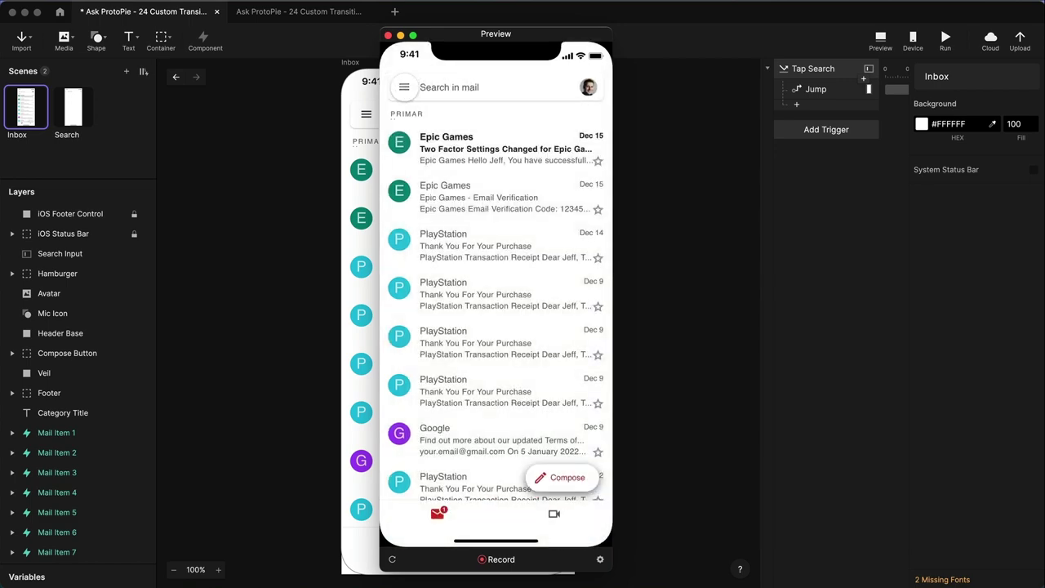
# Switch to the browser and replay the finished ProtoPie Cloud prototype's transition in both directions, watching how the header icons move
pyautogui.press('super+Tab')
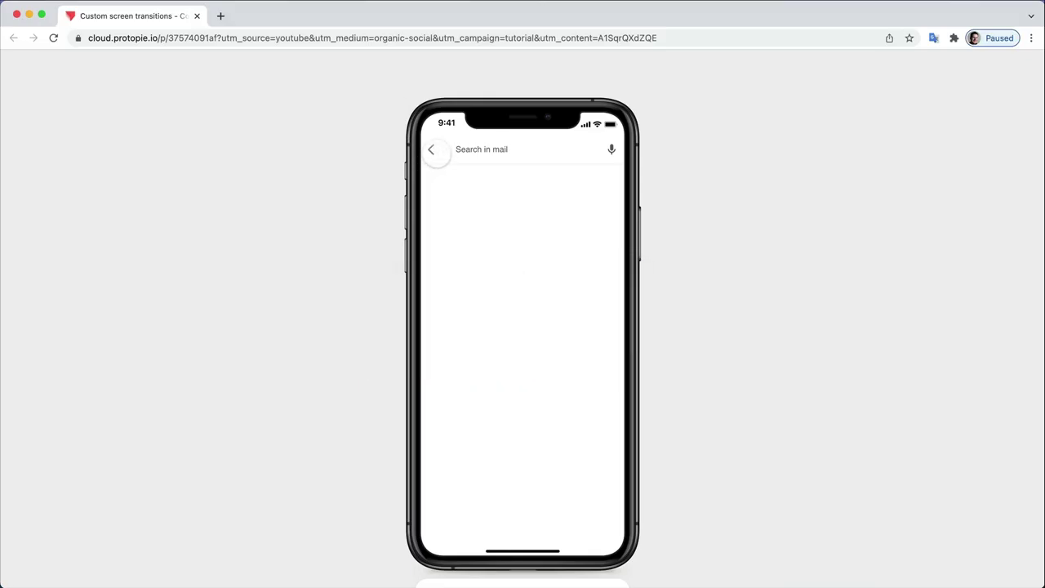
pyautogui.click(431, 149)
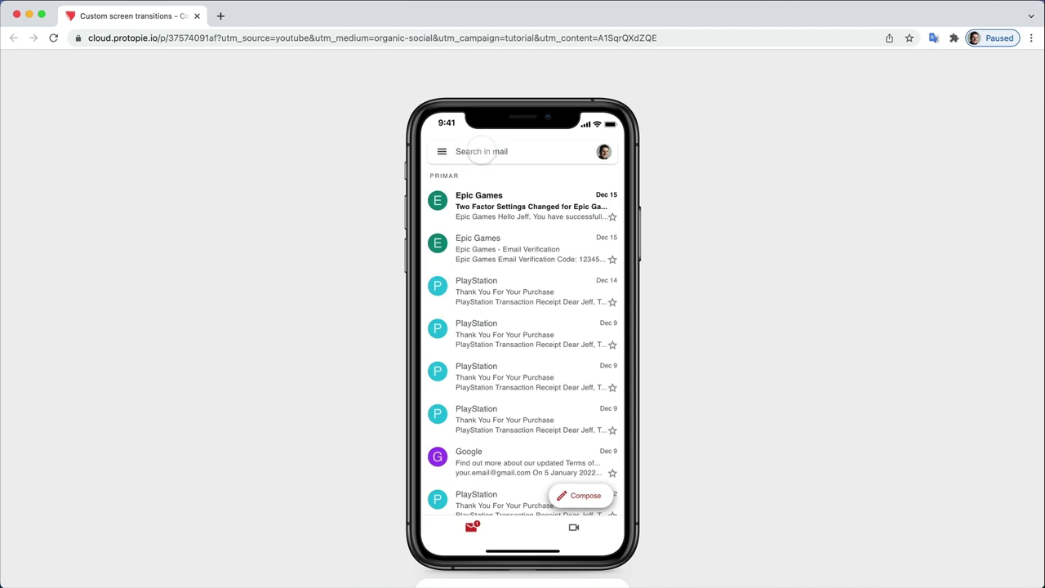
pyautogui.click(481, 151)
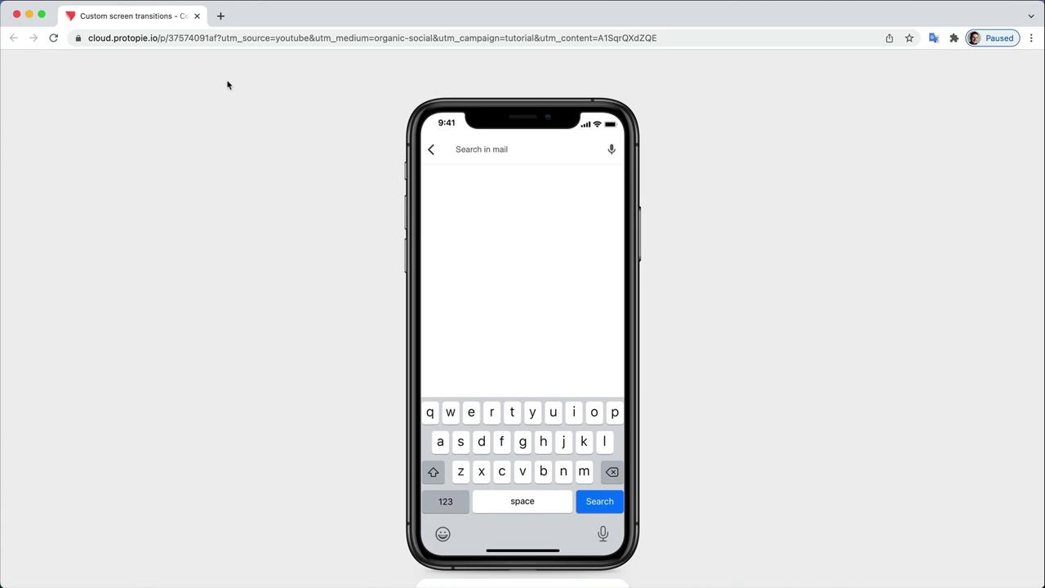
# Switch back to ProtoPie and set the Inbox's Hamburger layer origin to its bottom-left corner (X 0, Y 100)
pyautogui.press('super+Tab')
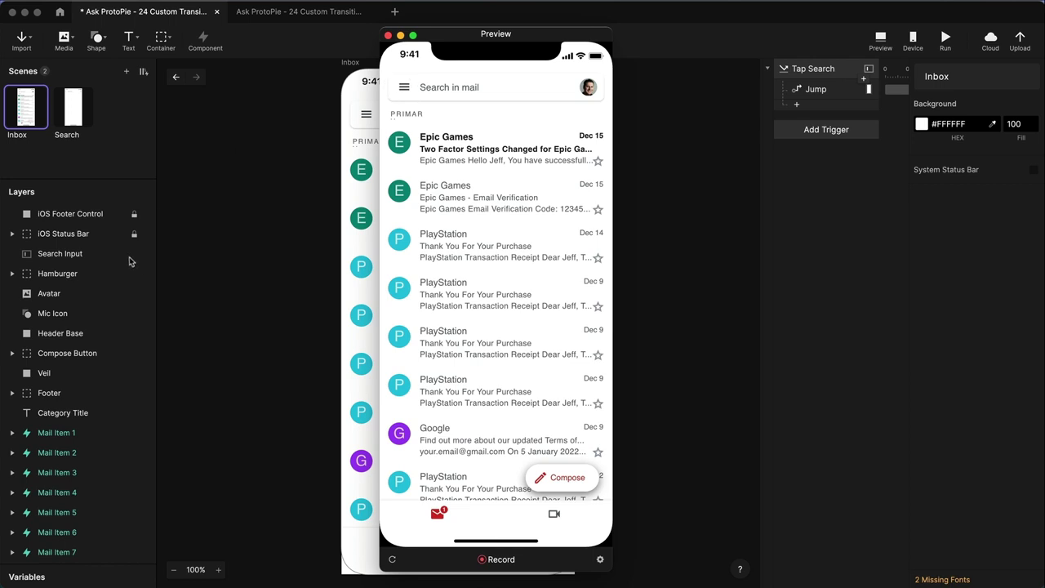
pyautogui.click(50, 275)
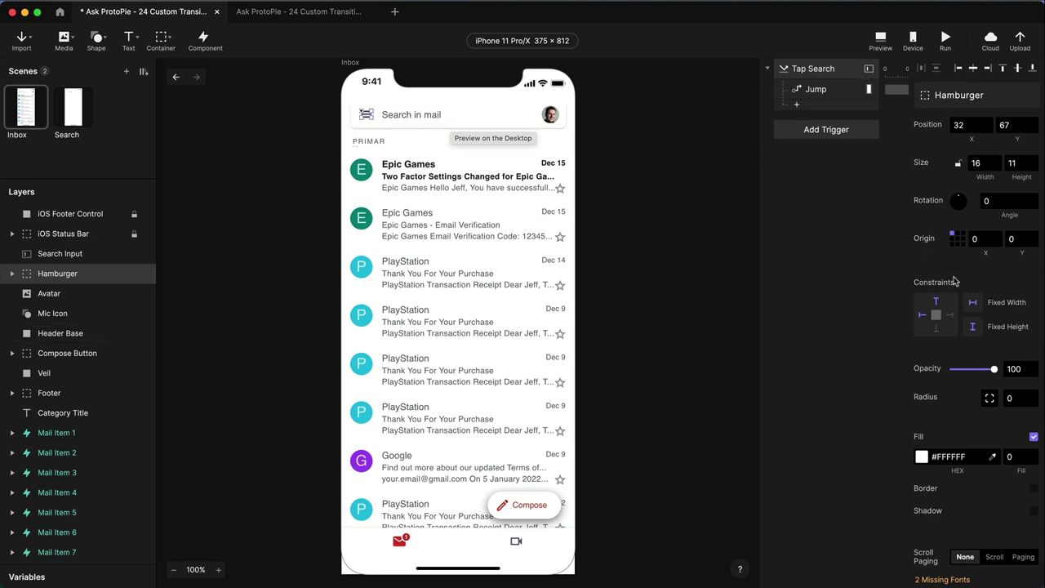
pyautogui.click(952, 243)
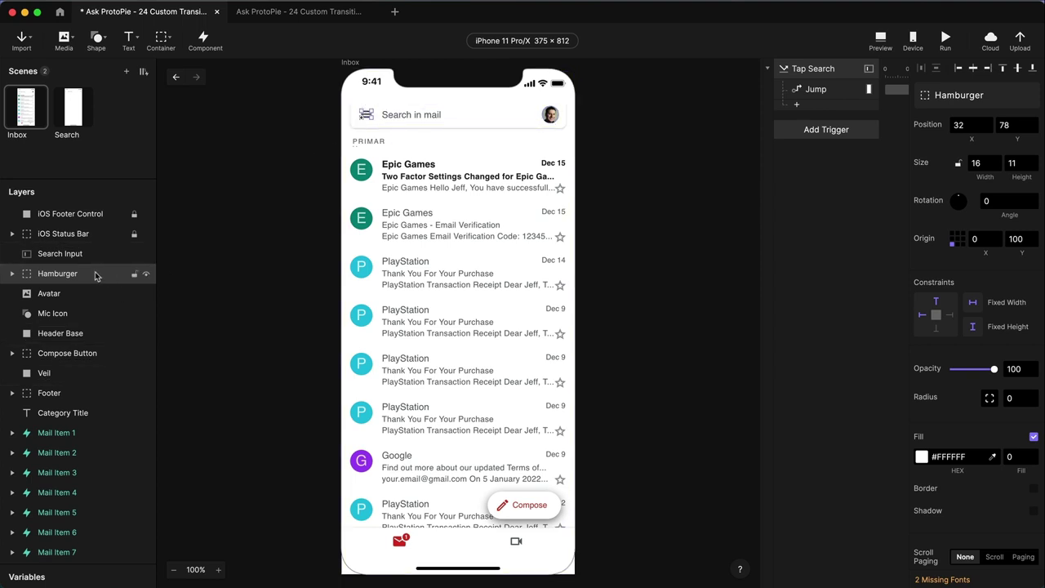
# Paste a copy of the Hamburger layer into the Search scene
pyautogui.click(75, 107)
pyautogui.press('cmd+v')
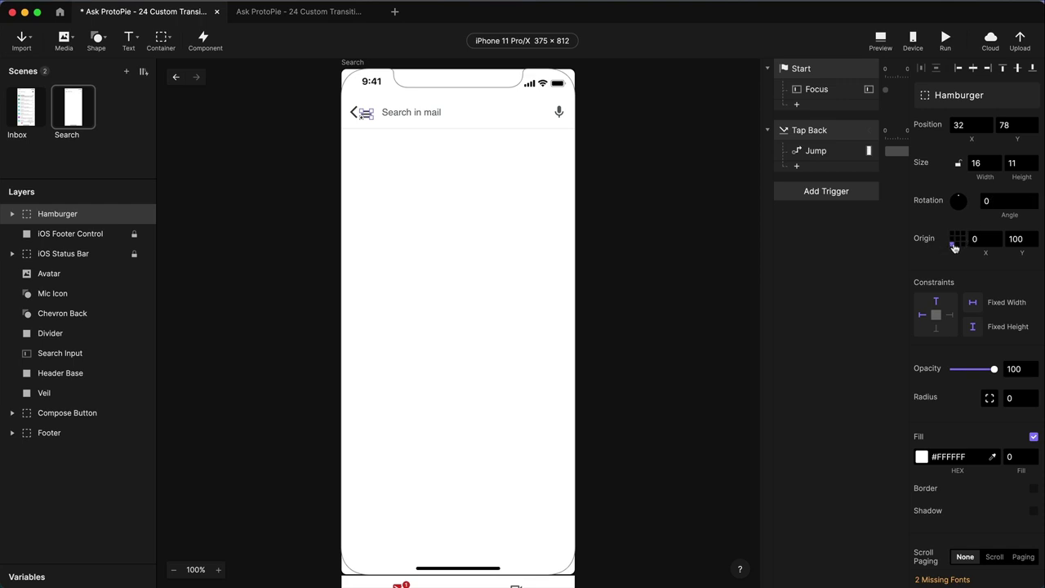
# Rotate the Search scene's Hamburger layer to 180 degrees and set its opacity to 0
pyautogui.click(1003, 201)
pyautogui.write('180')
pyautogui.press('Return')
pyautogui.moveTo(994, 371); pyautogui.dragTo(898, 371)
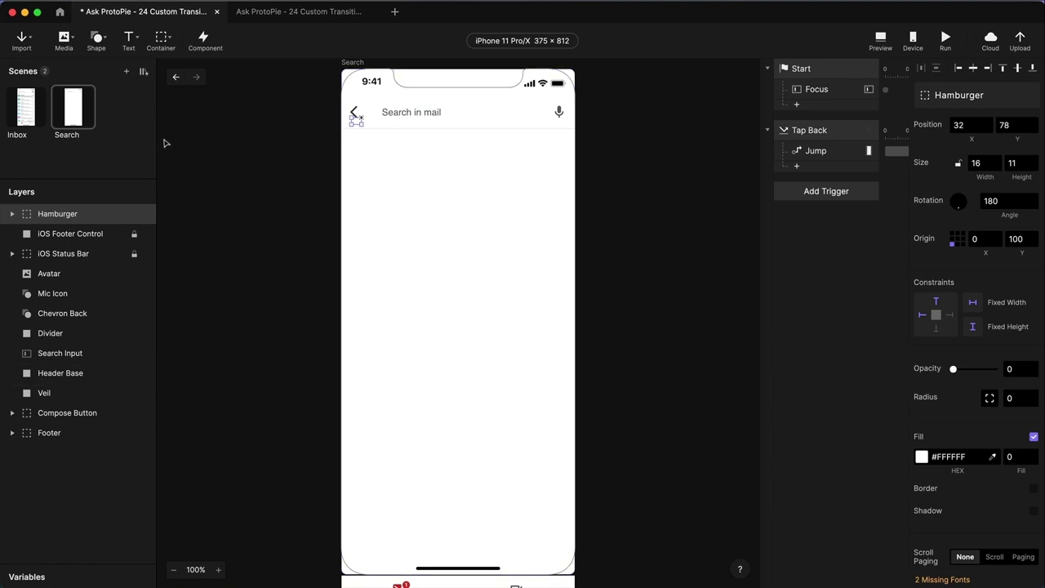
# Preview from the Inbox scene and go to search to check how the hamburger icon rotates and fades
pyautogui.click(21, 116)
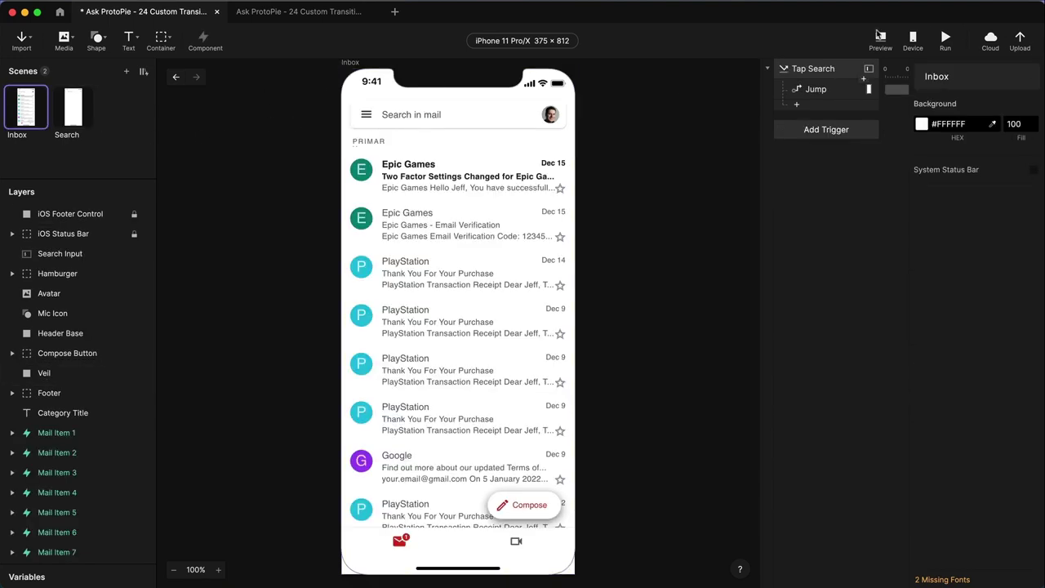
pyautogui.click(880, 38)
pyautogui.click(448, 88)
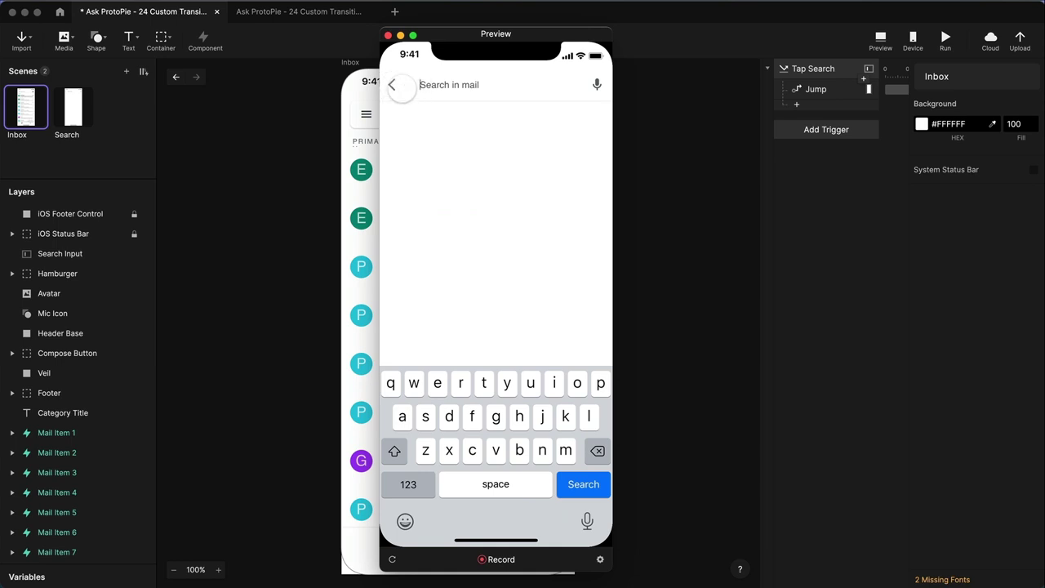
pyautogui.click(387, 37)
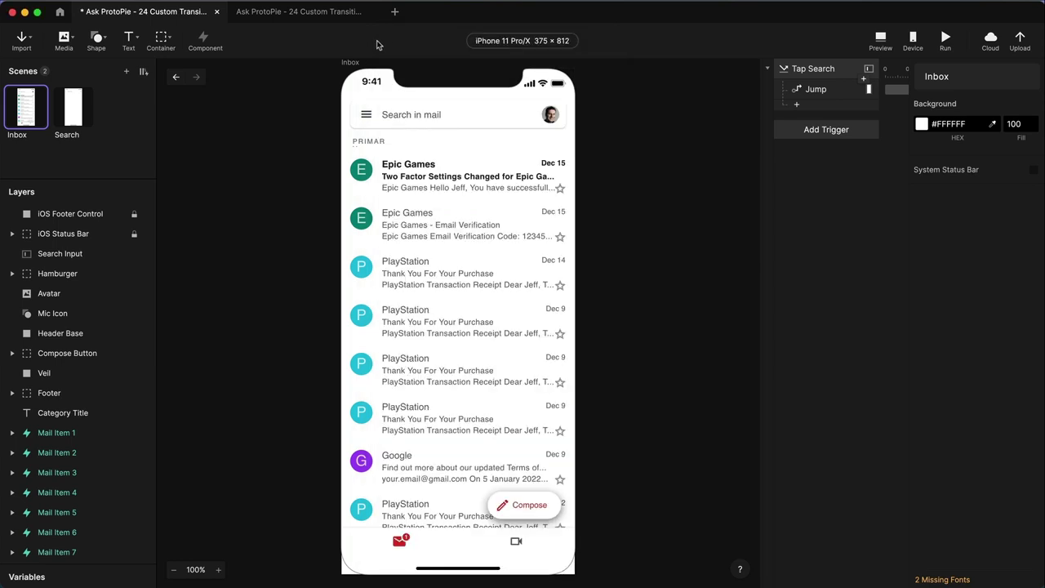
# Set the Search scene's Chevron Back origin to its bottom-right corner (X 100, Y 100) and paste a copy into the Inbox scene
pyautogui.click(72, 110)
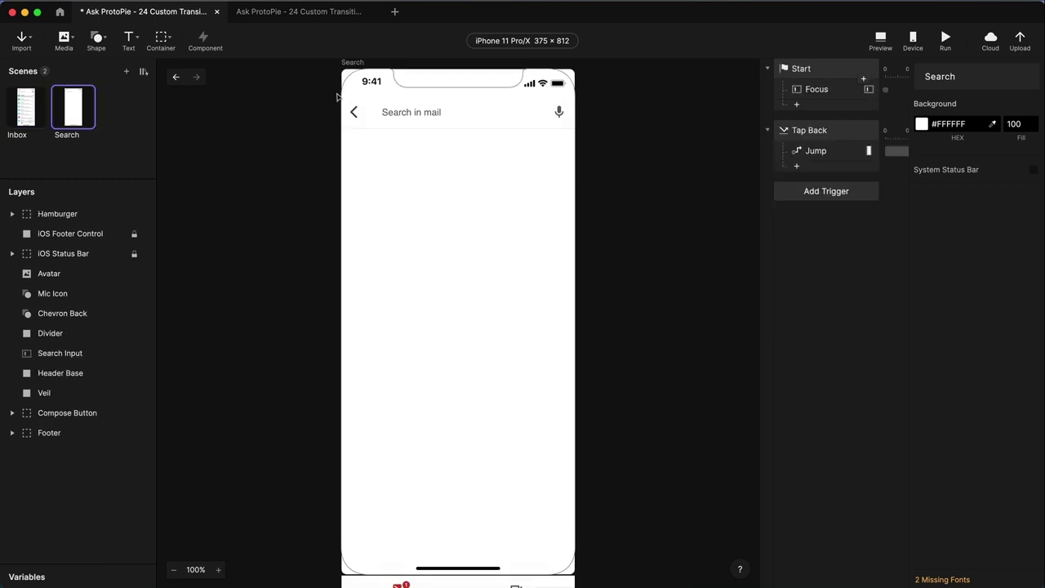
pyautogui.click(354, 111)
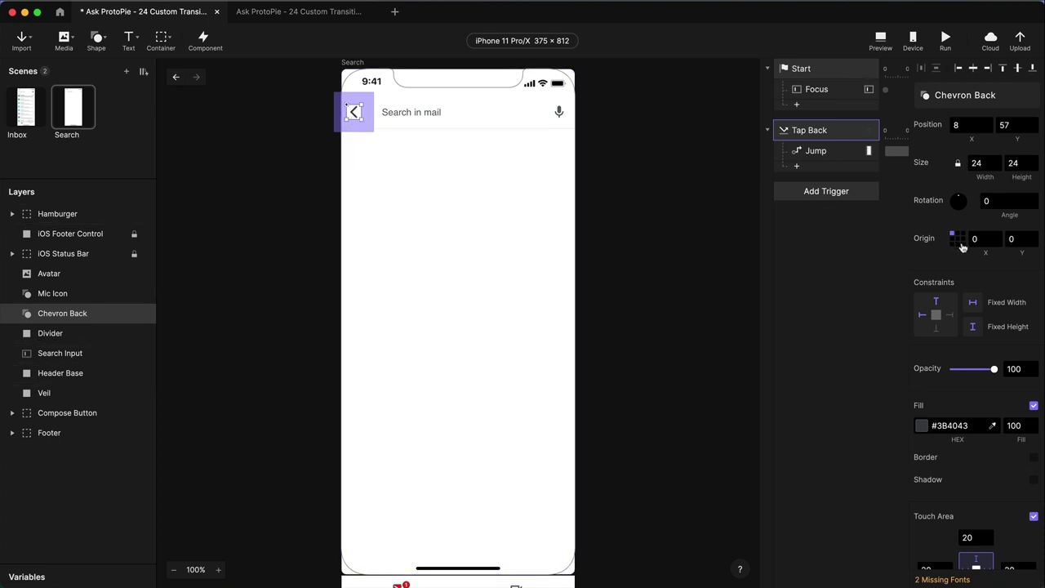
pyautogui.click(962, 243)
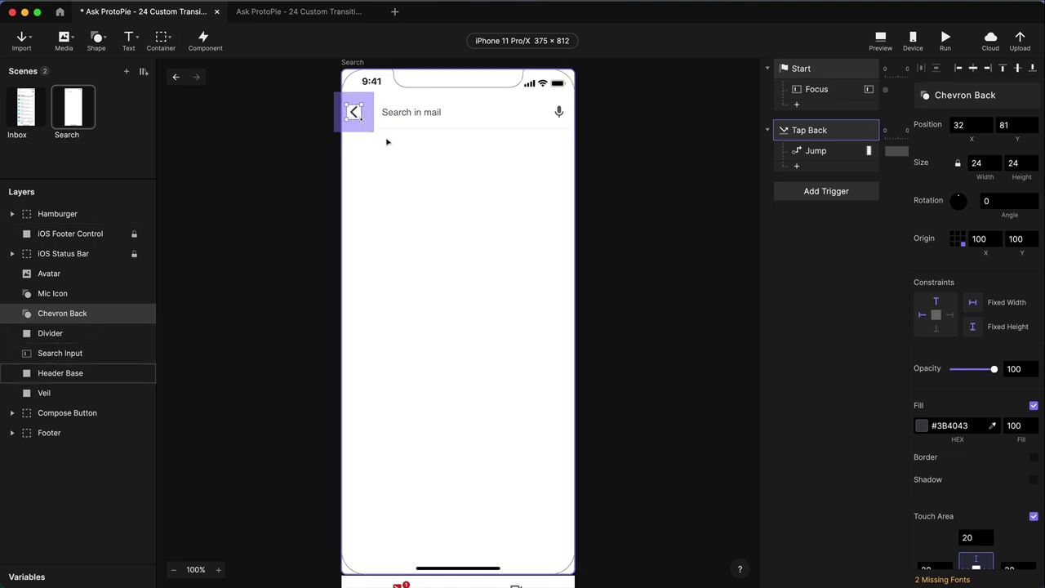
pyautogui.click(32, 114)
pyautogui.press('super+v')
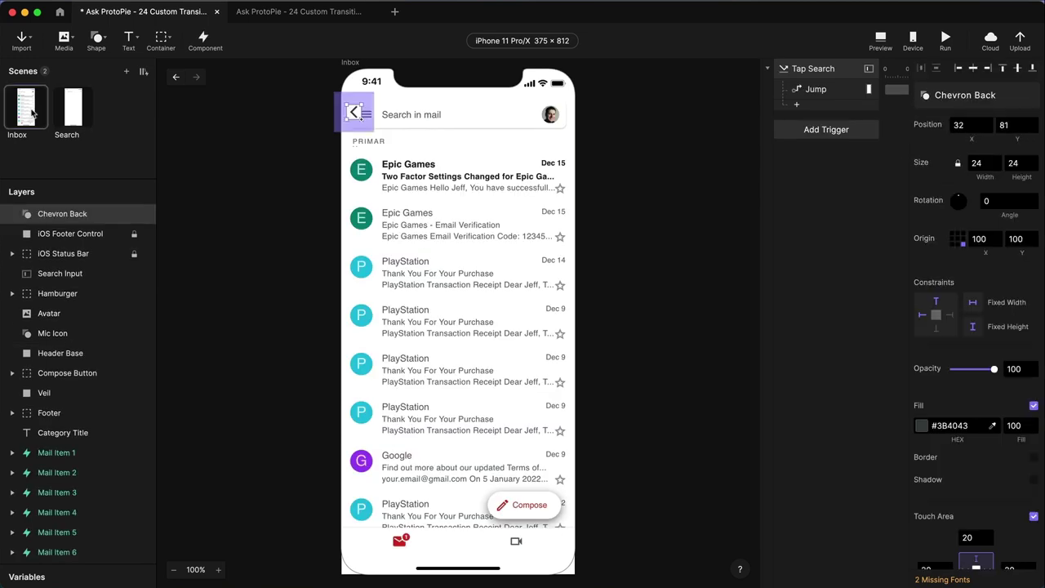
# Rotate the Inbox's Chevron Back layer to 180 degrees and set its opacity to 0
pyautogui.click(1003, 200)
pyautogui.write('180')
pyautogui.press('Return')
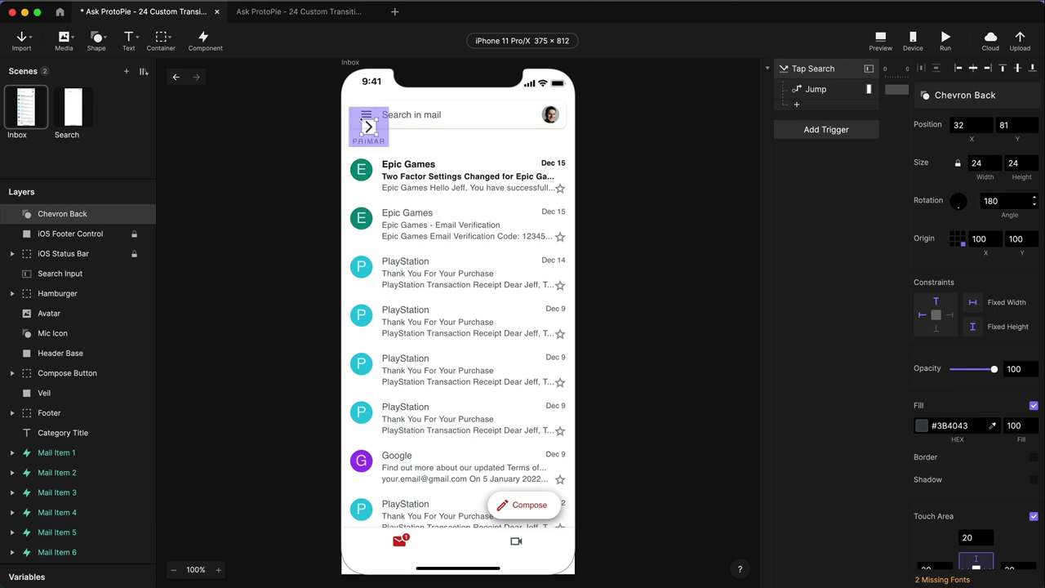
pyautogui.moveTo(995, 371); pyautogui.dragTo(953, 369)
# Preview the prototype repeatedly between inbox and search, checking how the hamburger and chevron icons rotate in both directions
pyautogui.click(882, 41)
pyautogui.click(486, 88)
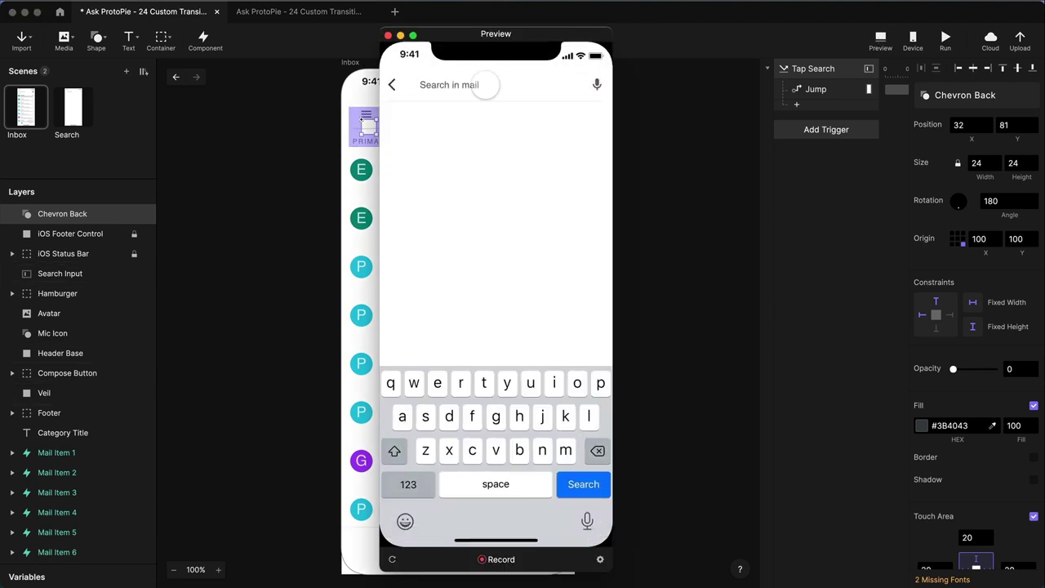
pyautogui.click(392, 85)
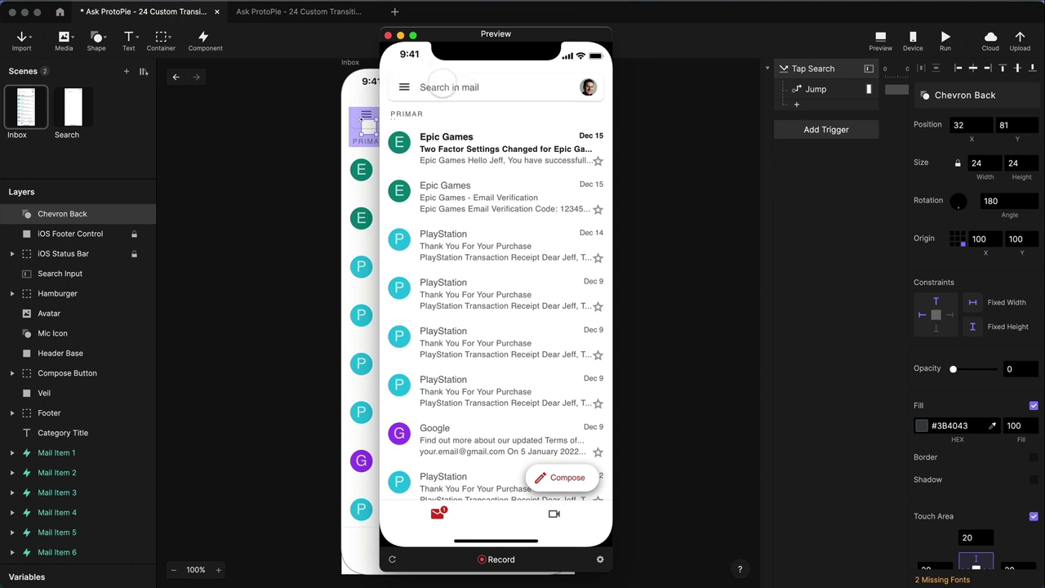
pyautogui.click(454, 94)
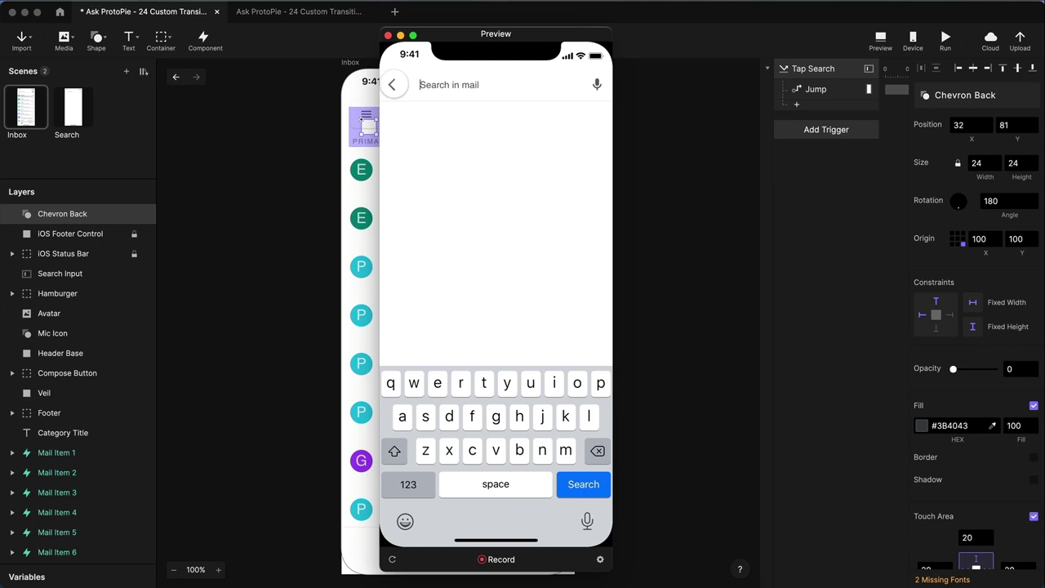
pyautogui.click(389, 35)
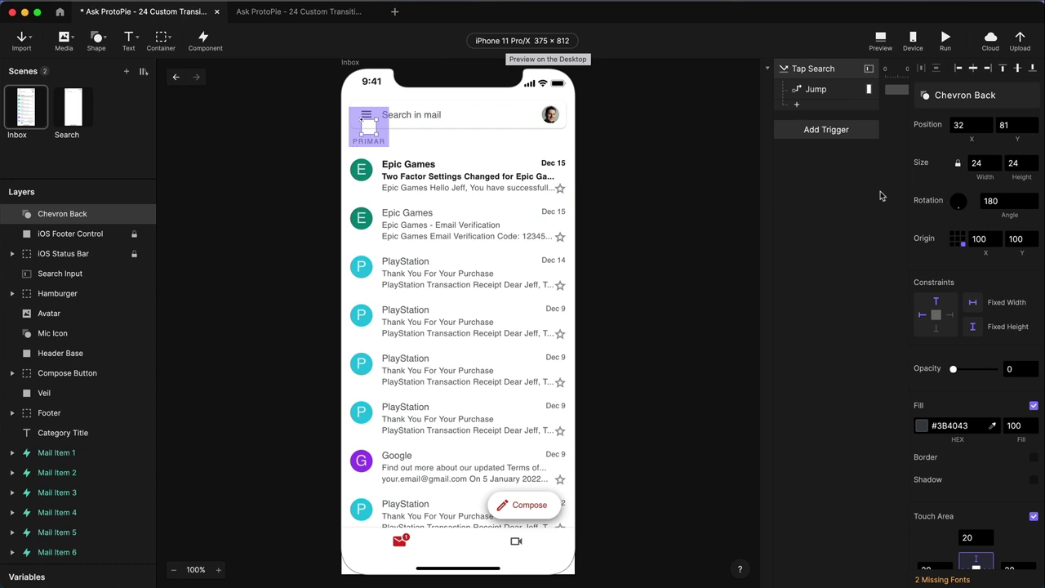
pyautogui.click(880, 41)
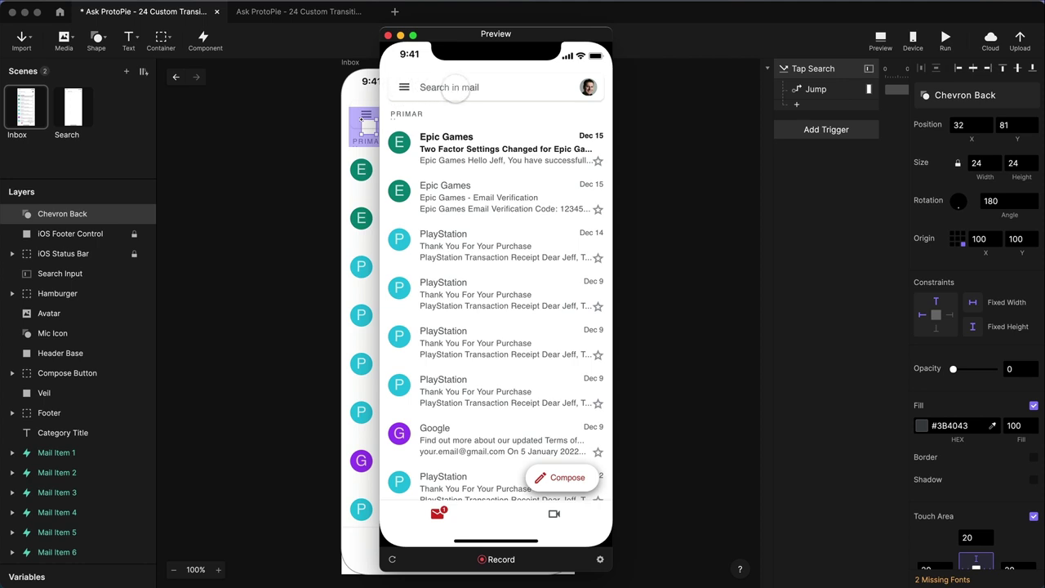
pyautogui.click(451, 88)
pyautogui.click(393, 85)
pyautogui.click(388, 36)
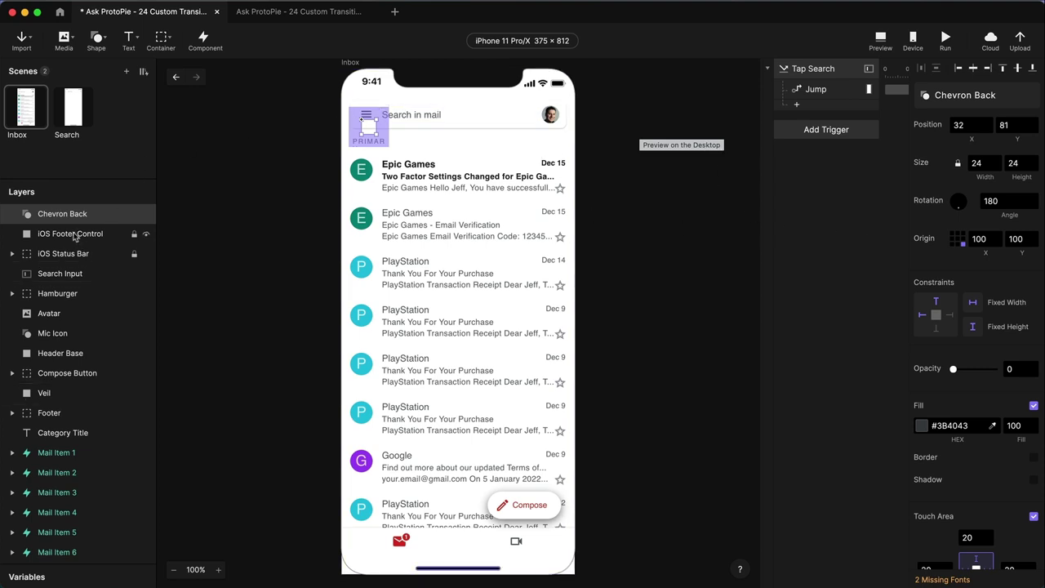
# Move the Inbox's Chevron Back directly below Hamburger, group both into a container, and set its origin to the left middle (X 0, Y 50)
pyautogui.moveTo(73, 213); pyautogui.dragTo(65, 303)
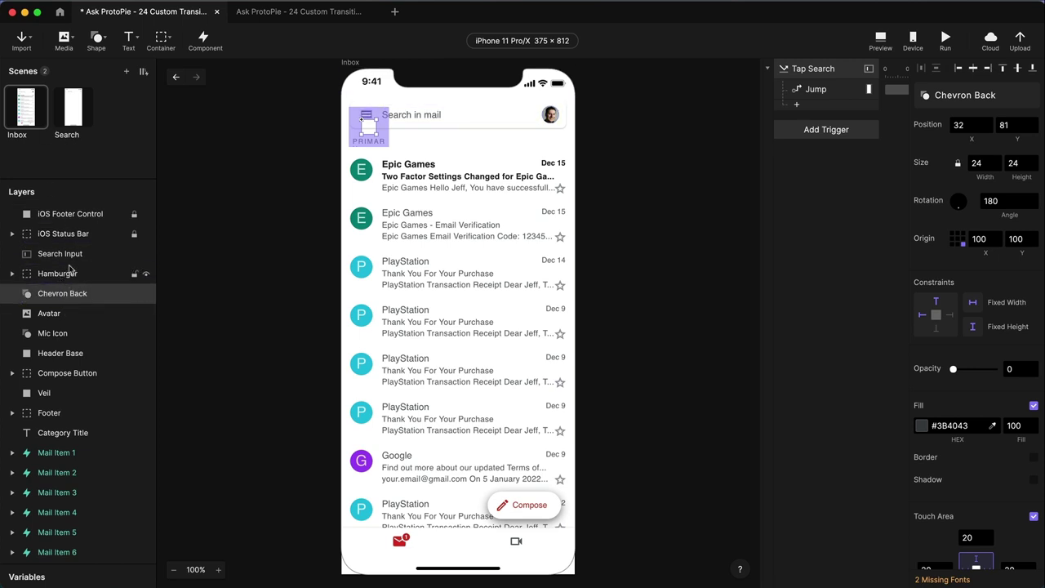
pyautogui.keyDown('shift'); pyautogui.click(70, 274); pyautogui.keyUp('shift')
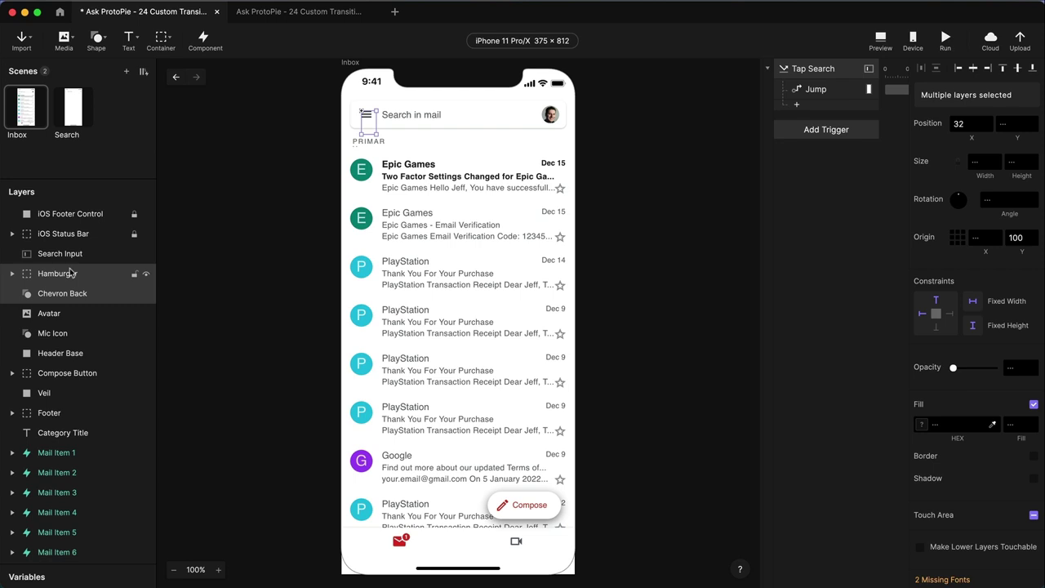
pyautogui.press('super+alt+g')
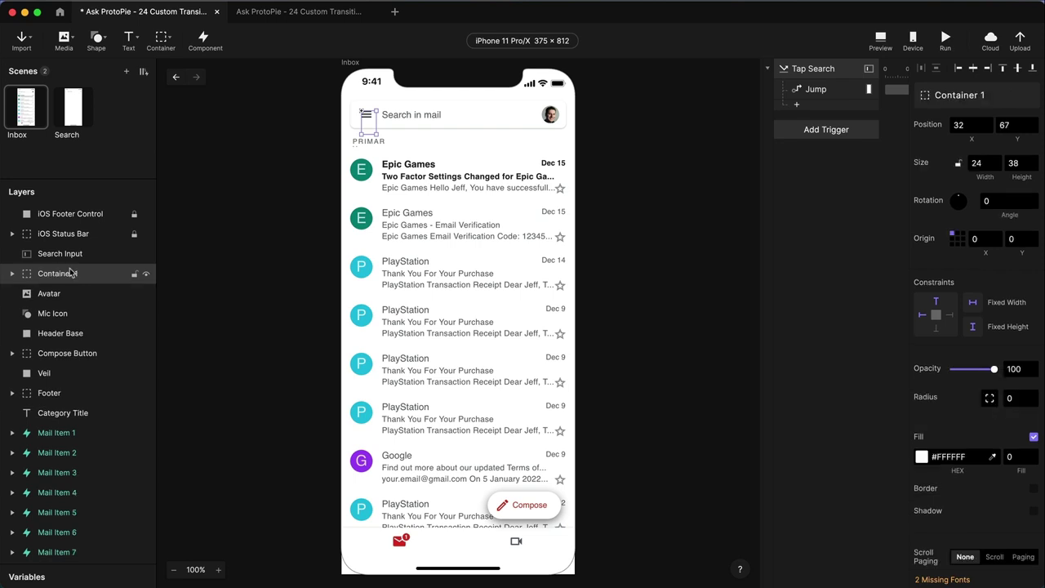
pyautogui.click(951, 238)
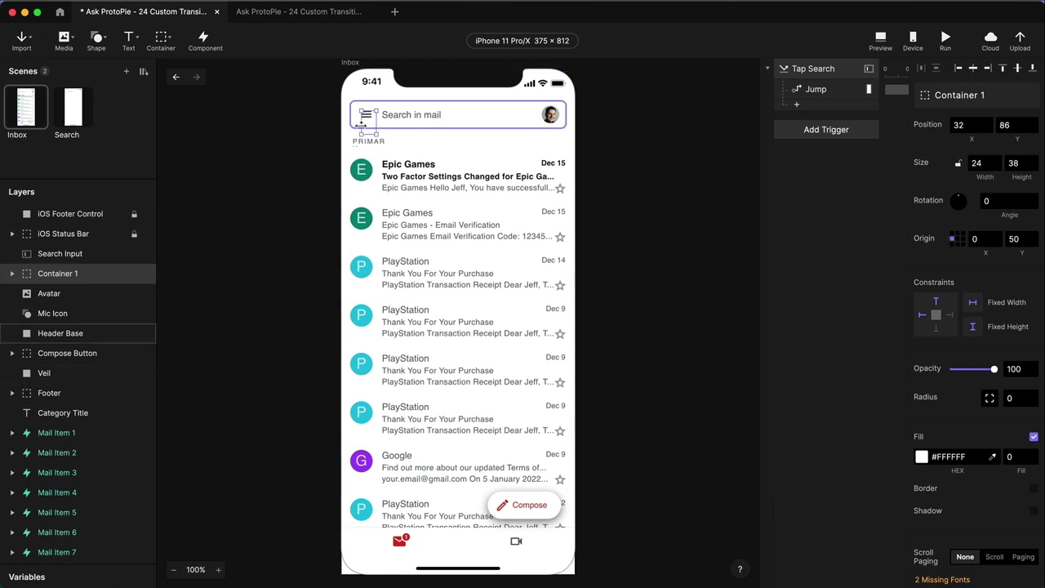
# Rename the new container "Combined Hamburger and Chevron"
pyautogui.doubleClick(60, 276)
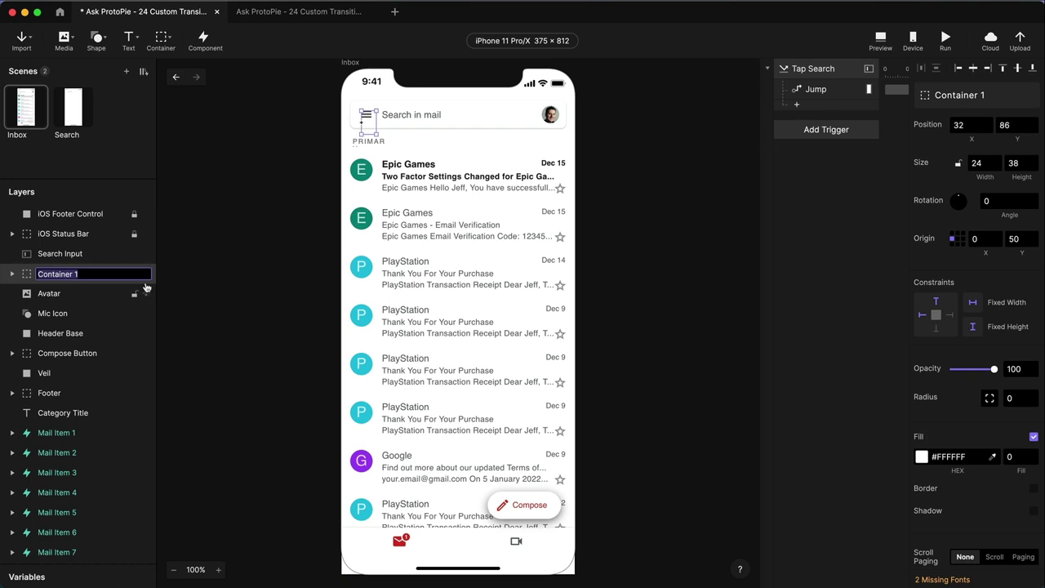
pyautogui.write('Combined Hamburger')
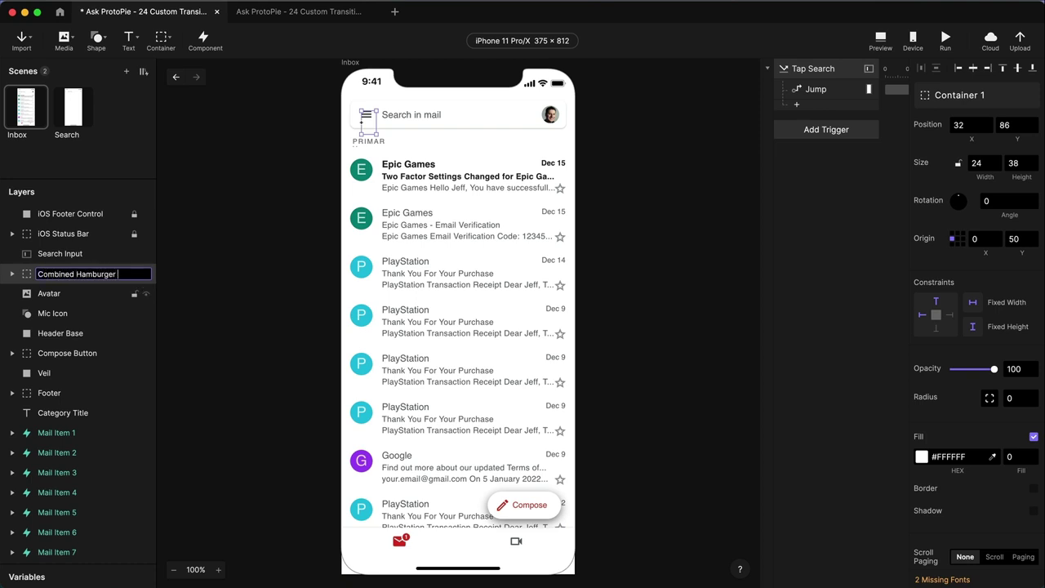
pyautogui.write(' and Chevron')
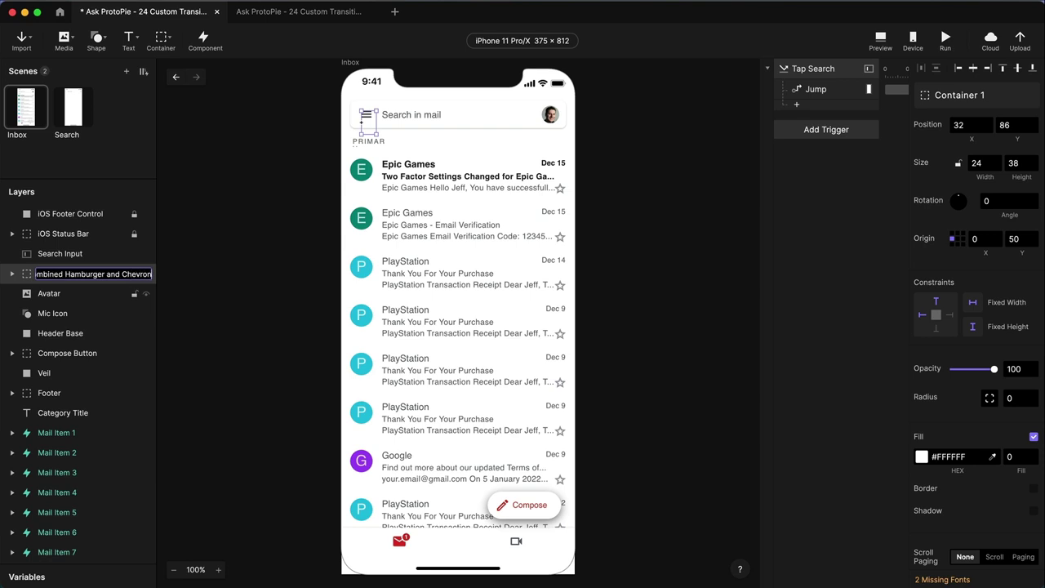
pyautogui.press('Return')
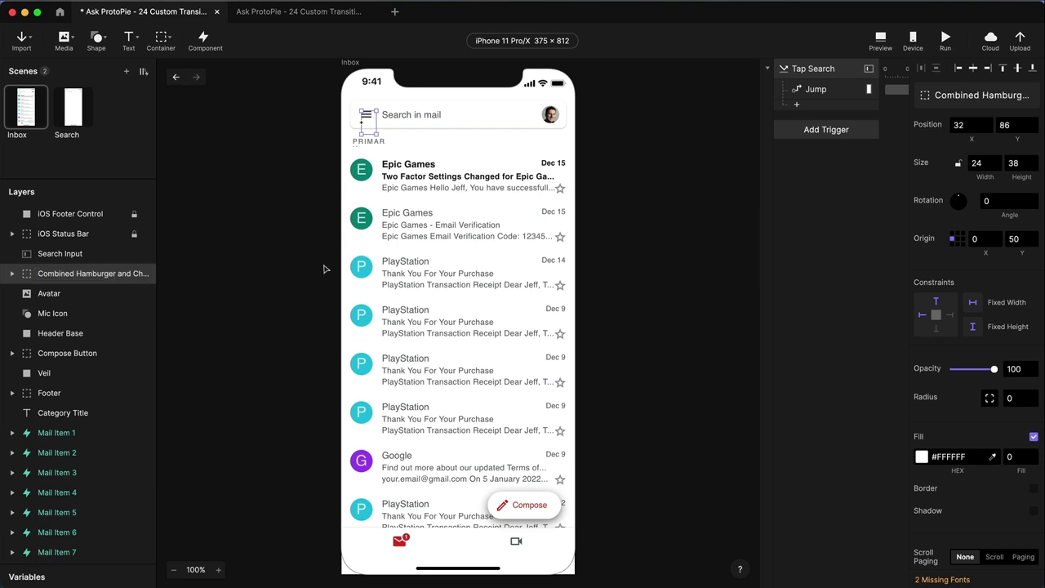
# Paste a copy of the combined container above Chevron Back in the Search scene and delete that scene's standalone Hamburger layer
pyautogui.click(76, 114)
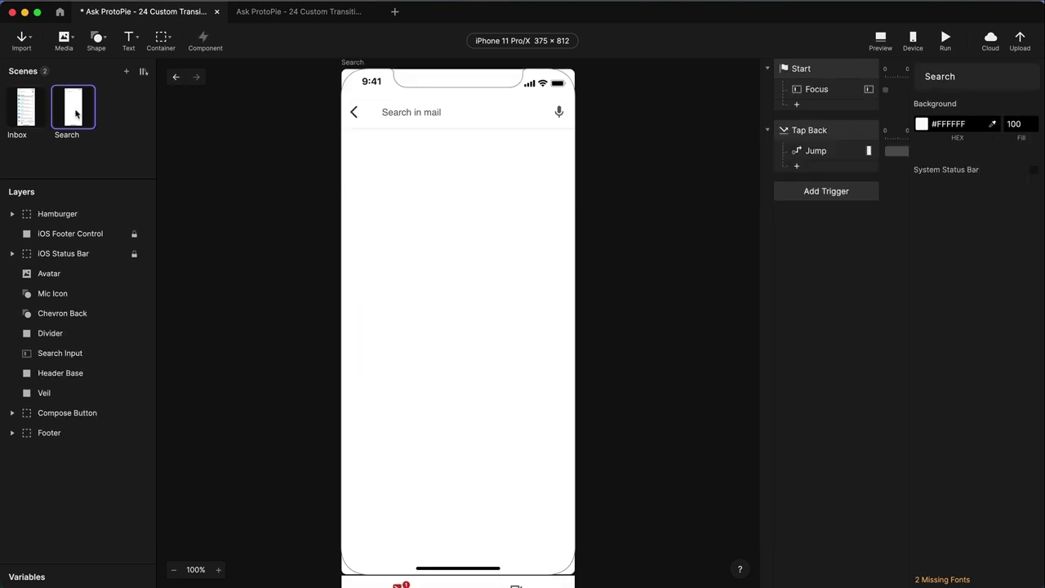
pyautogui.click(64, 311)
pyautogui.hotkey('ctrl', 'v')
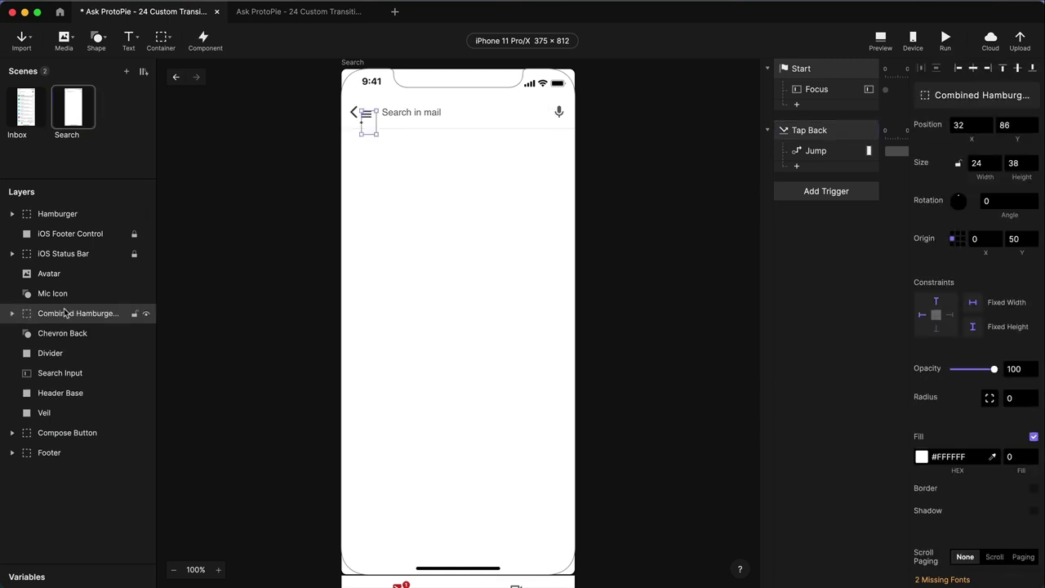
pyautogui.click(80, 214)
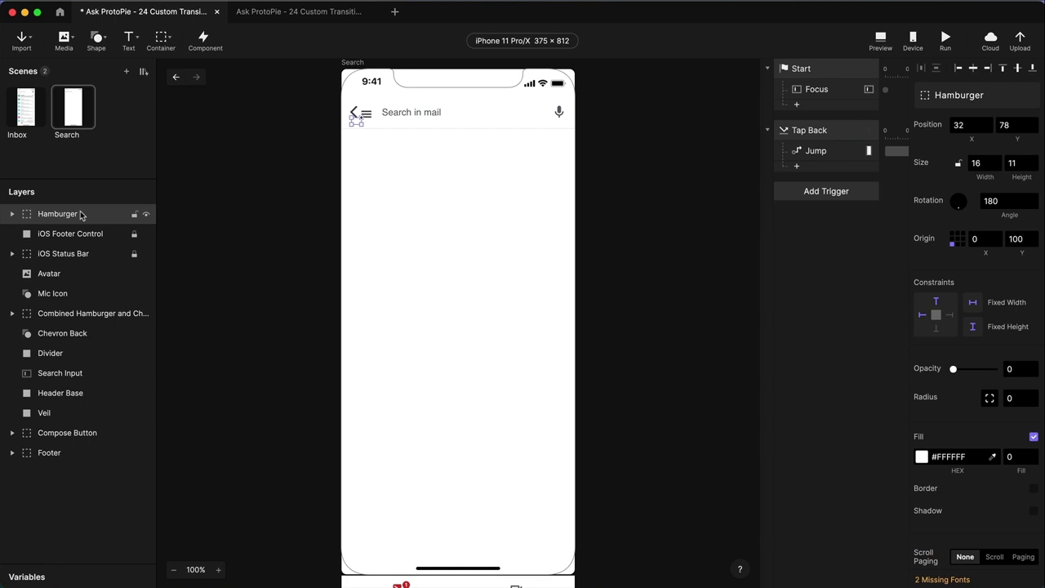
pyautogui.press('Delete')
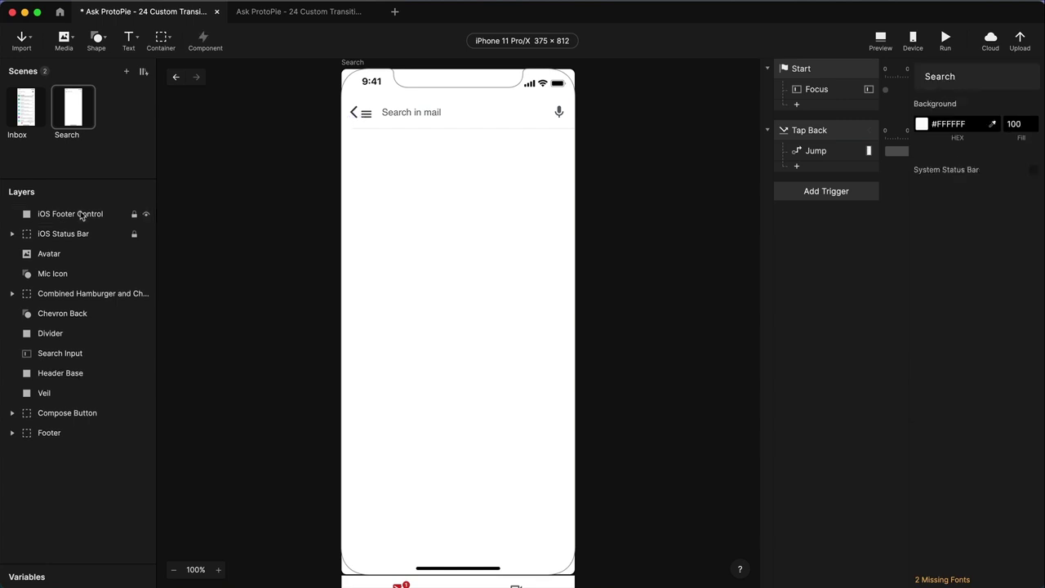
# Inside the Search scene's combined container, set Hamburger's opacity to 0 and Chevron Back's opacity to 100
pyautogui.click(12, 293)
pyautogui.click(74, 294)
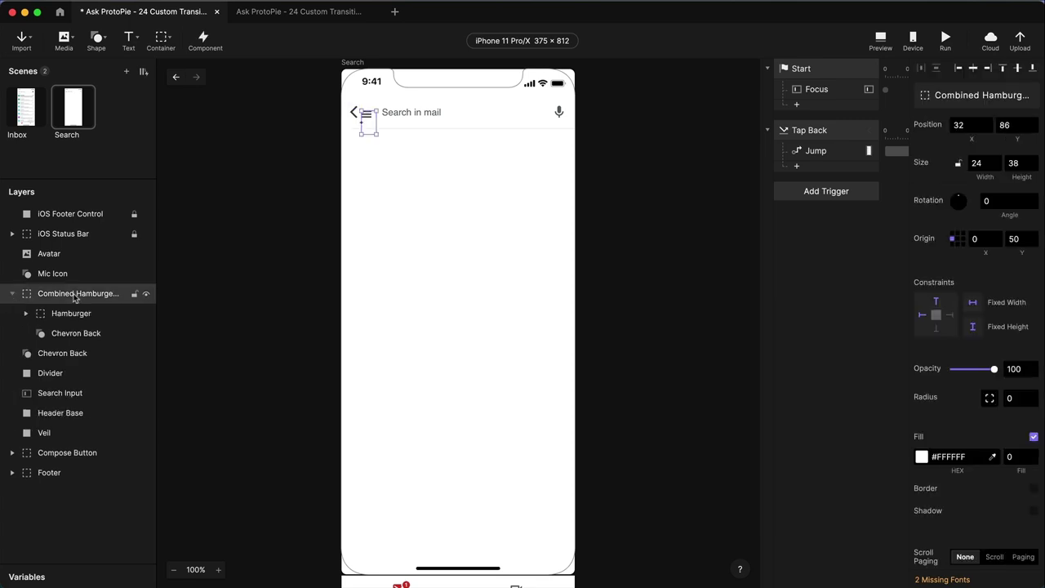
pyautogui.click(78, 316)
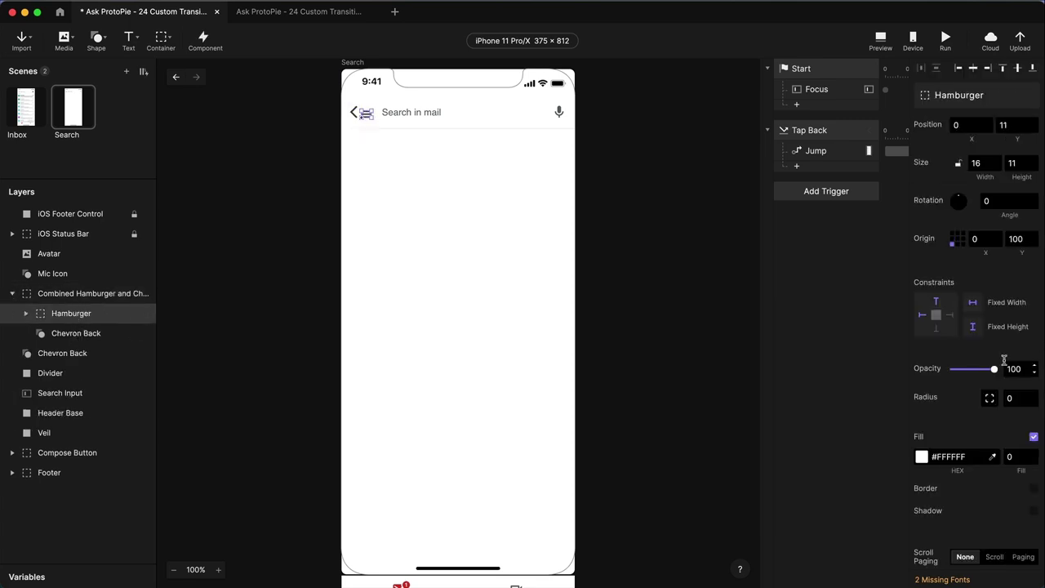
pyautogui.moveTo(994, 369); pyautogui.dragTo(951, 370)
pyautogui.click(72, 335)
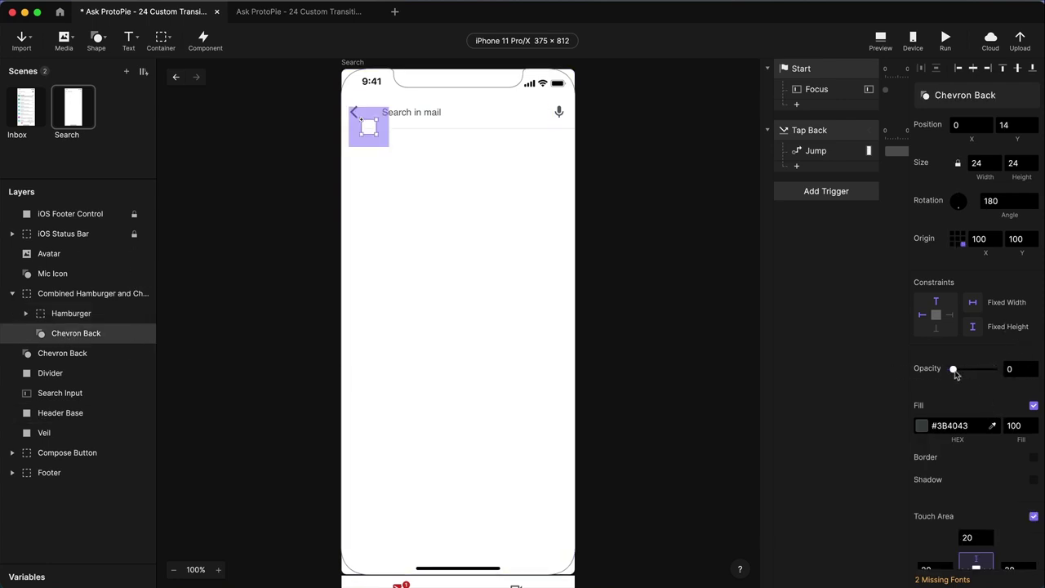
pyautogui.moveTo(953, 369); pyautogui.dragTo(1020, 374)
pyautogui.click(1009, 200)
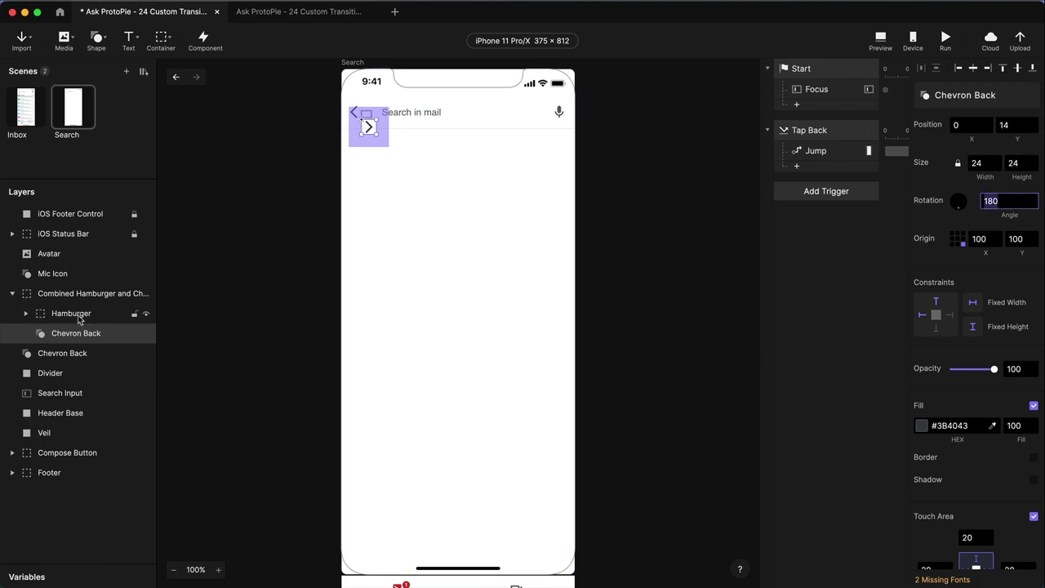
# Rotate the Search scene's Combined Hamburger and Chevron container to 180 degrees
pyautogui.click(62, 295)
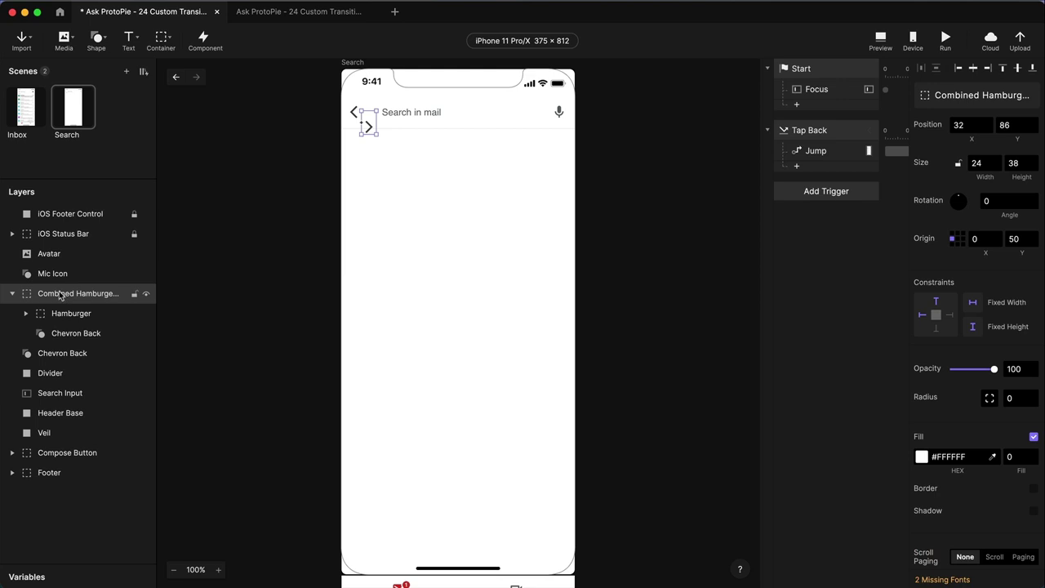
pyautogui.click(1000, 200)
pyautogui.write('18')
pyautogui.press('Escape')
pyautogui.click(1001, 200)
pyautogui.write('1')
pyautogui.press('Return')
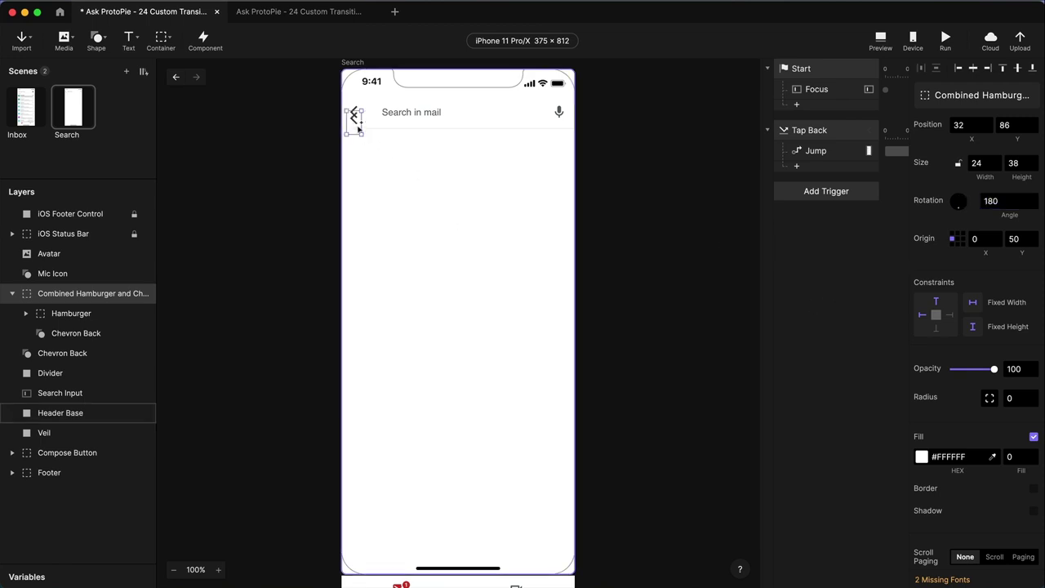
# Move the rotated container up to Y 76.5 so its chevron overlaps the original back chevron, and collapse its layer group
pyautogui.moveTo(356, 122); pyautogui.dragTo(356, 114)
pyautogui.press('Up')
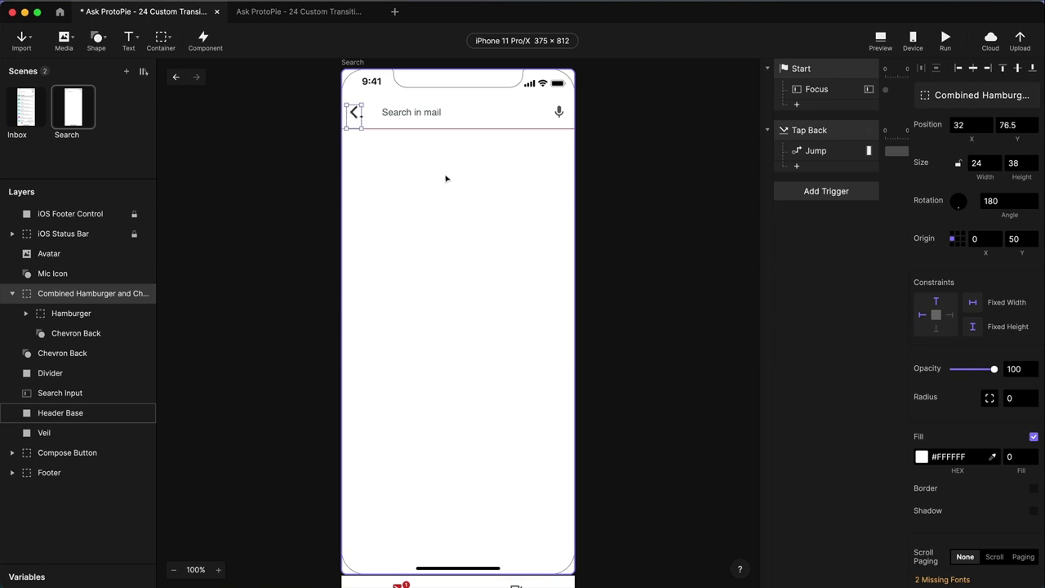
pyautogui.click(13, 293)
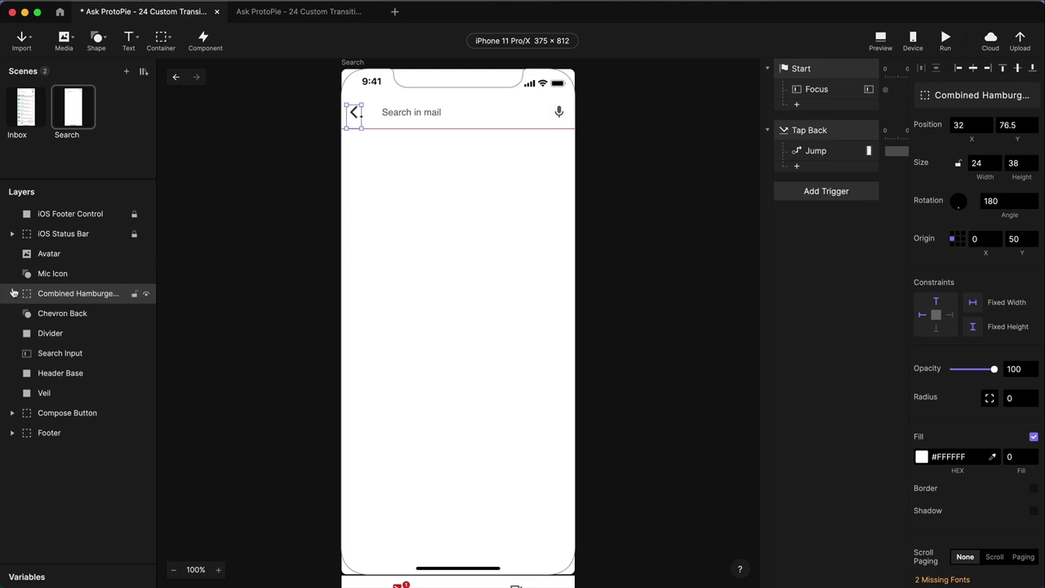
# Delete the Search scene's standalone Chevron Back layer and preview the transition from the Inbox scene to Search
pyautogui.click(102, 314)
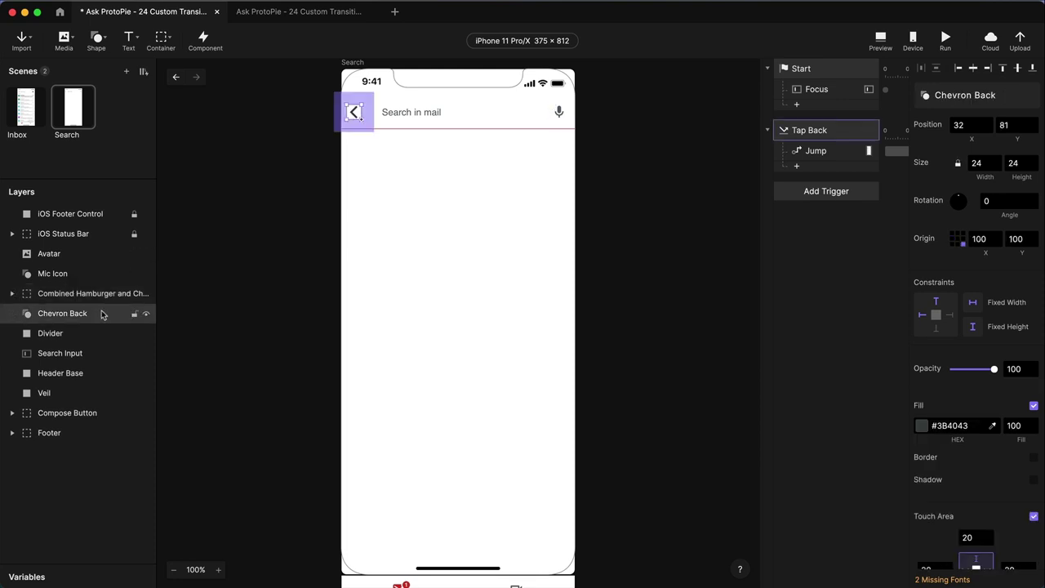
pyautogui.press('Delete')
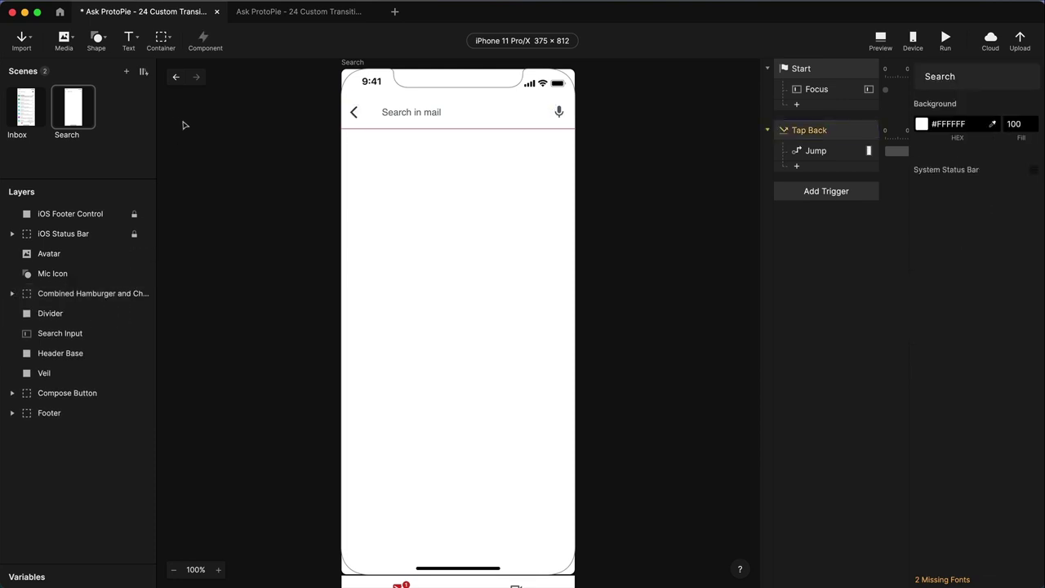
pyautogui.click(27, 112)
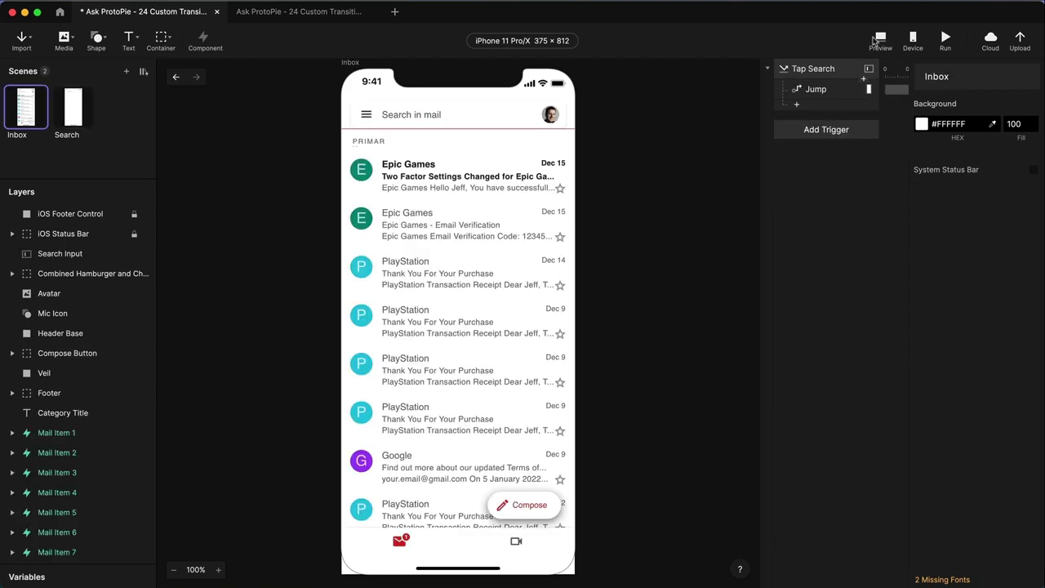
pyautogui.click(879, 39)
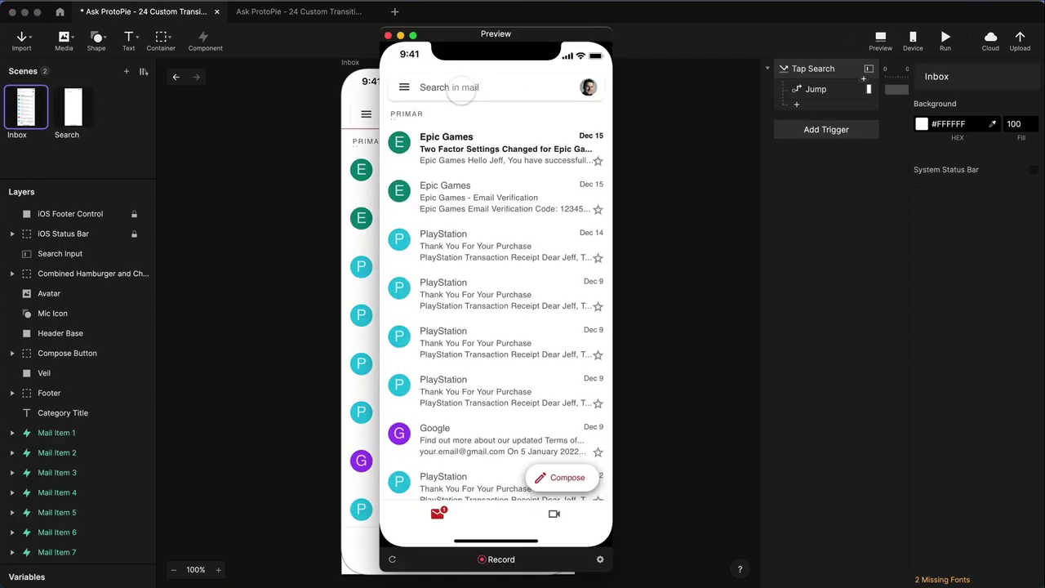
pyautogui.click(461, 89)
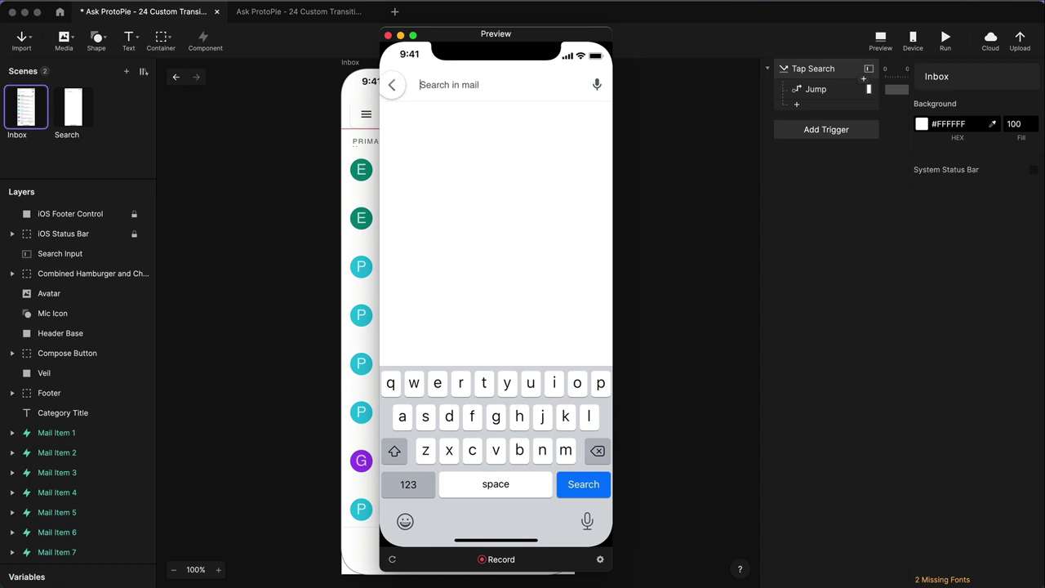
pyautogui.click(392, 85)
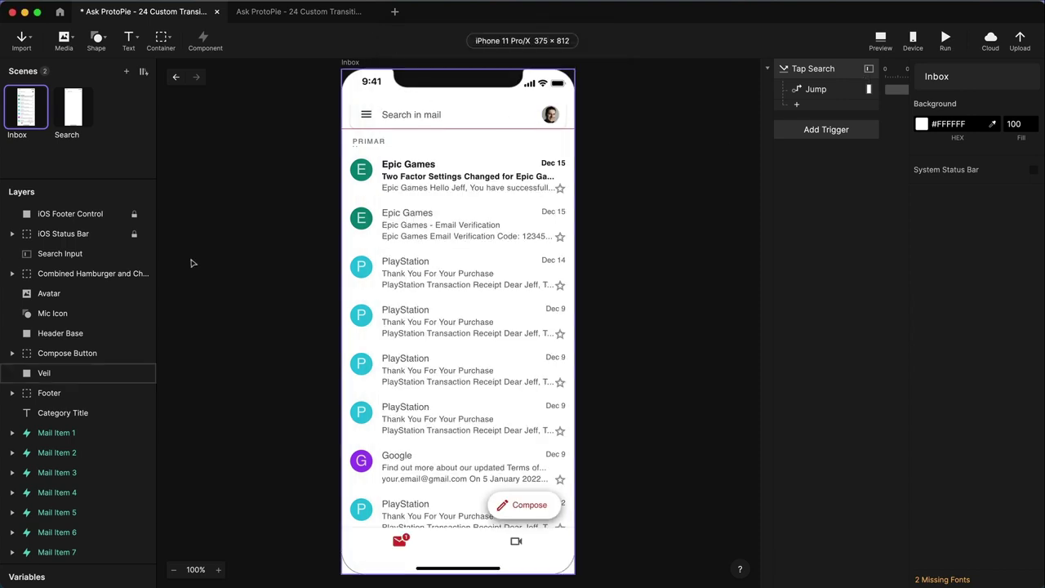
# Reassign the Search scene's Tap Back trigger to the Chevron Back layer inside the combined container
pyautogui.click(73, 109)
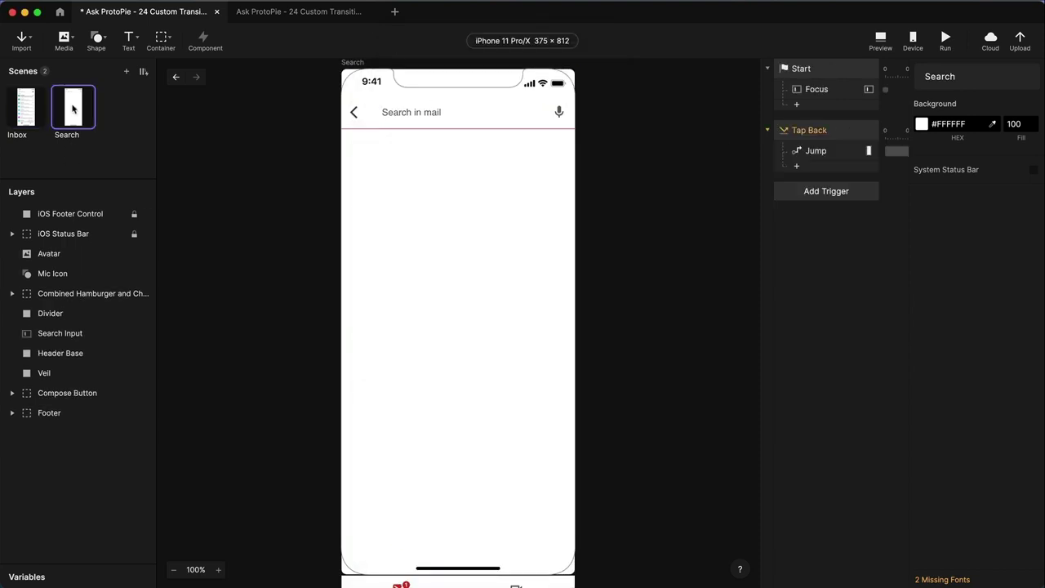
pyautogui.click(828, 132)
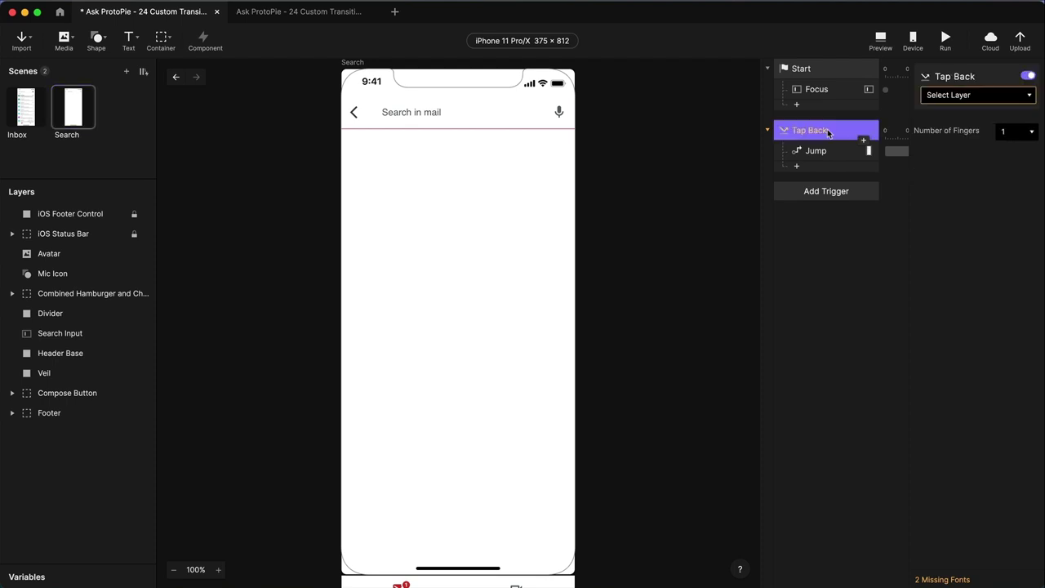
pyautogui.click(972, 97)
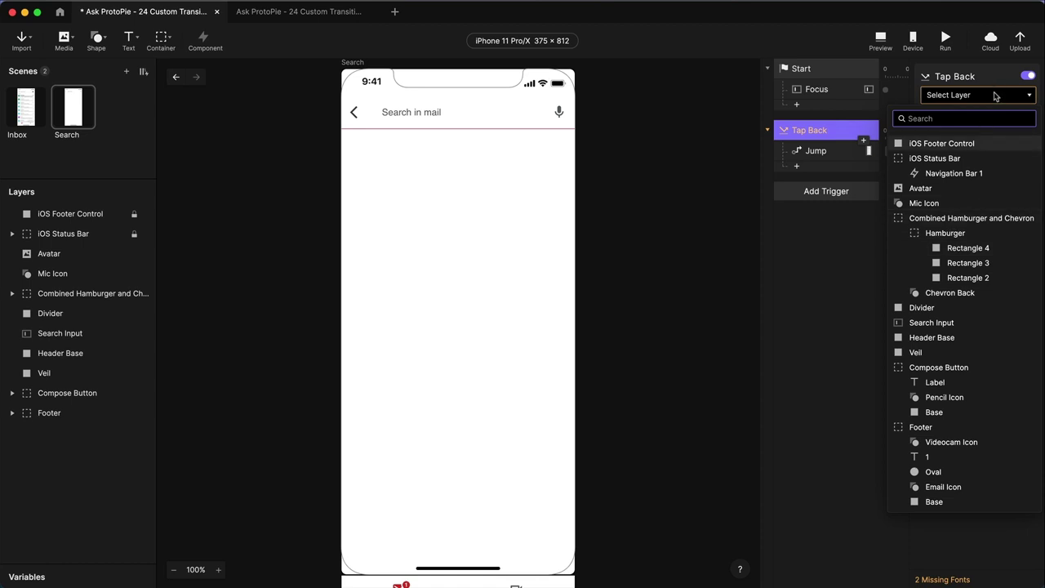
pyautogui.write('chev')
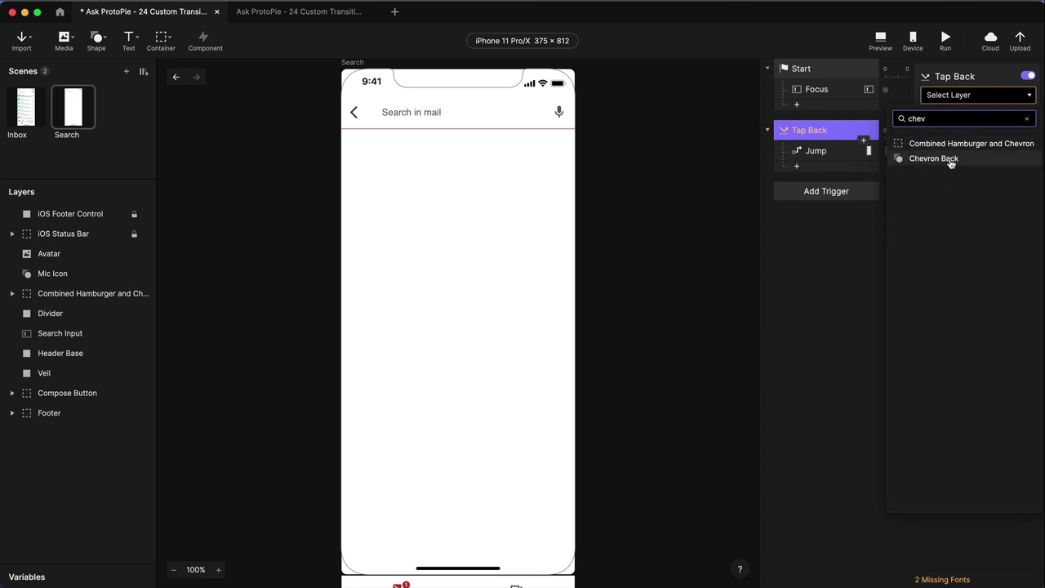
pyautogui.click(950, 158)
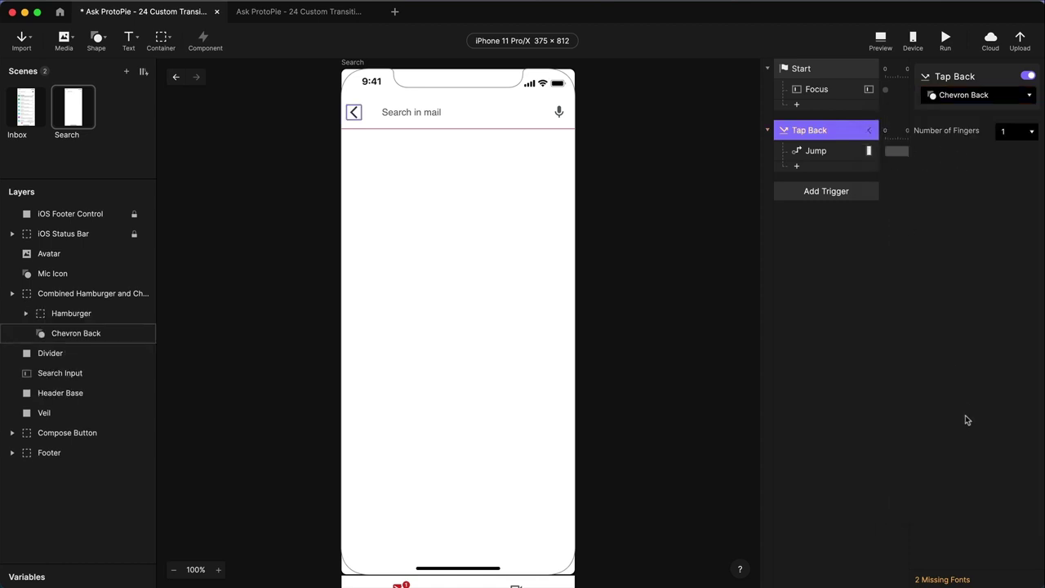
pyautogui.click(94, 329)
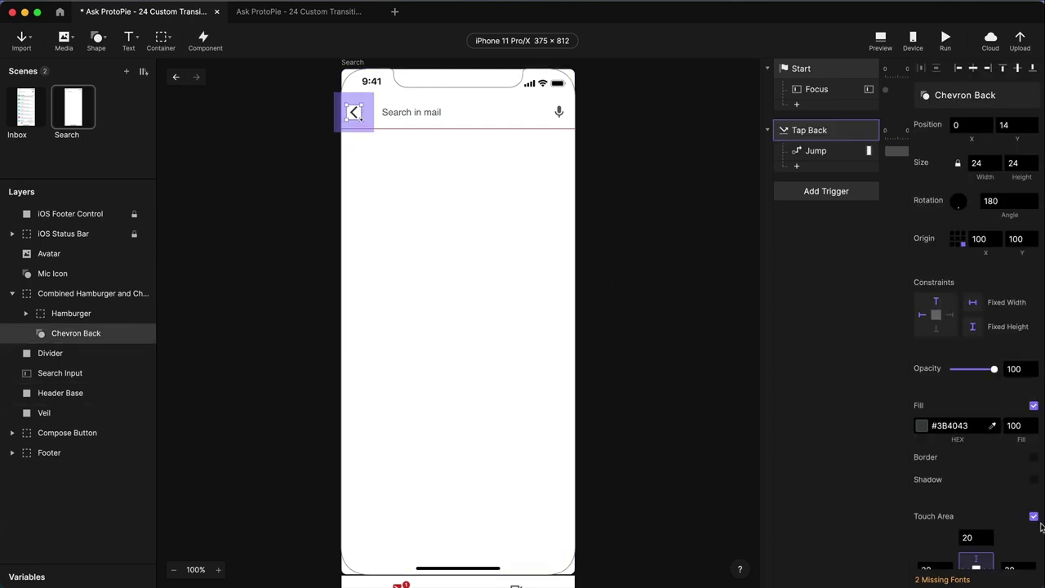
pyautogui.click(290, 204)
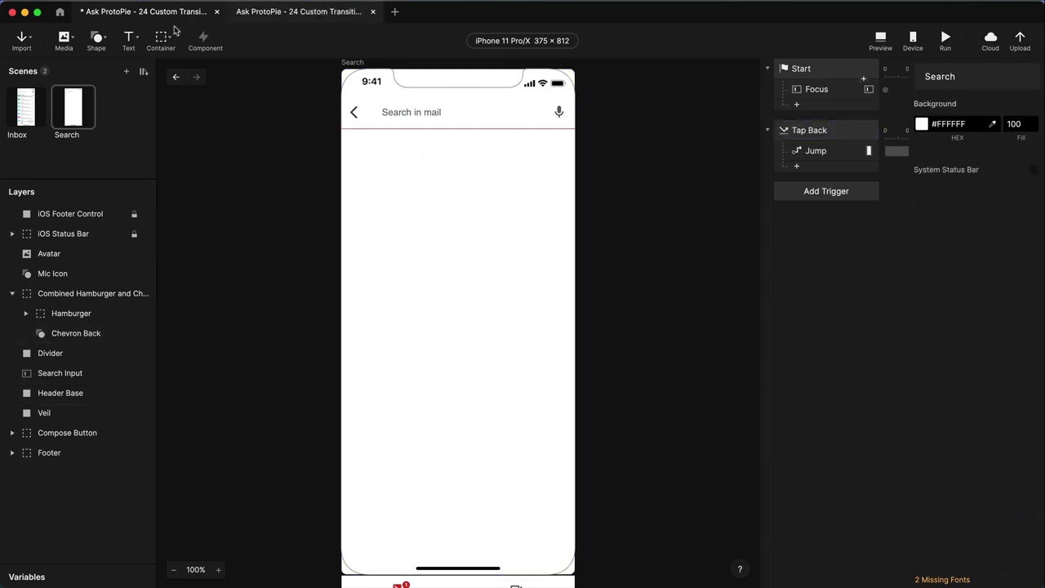
# Preview the prototype from the Inbox scene, switching repeatedly between inbox and search to check the icon rotation both ways
pyautogui.click(42, 103)
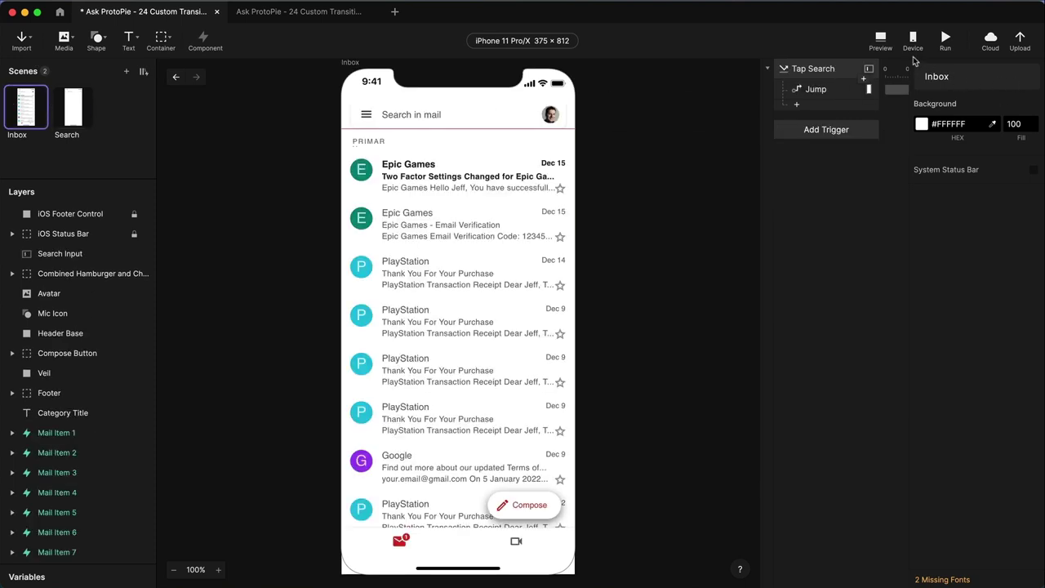
pyautogui.click(880, 42)
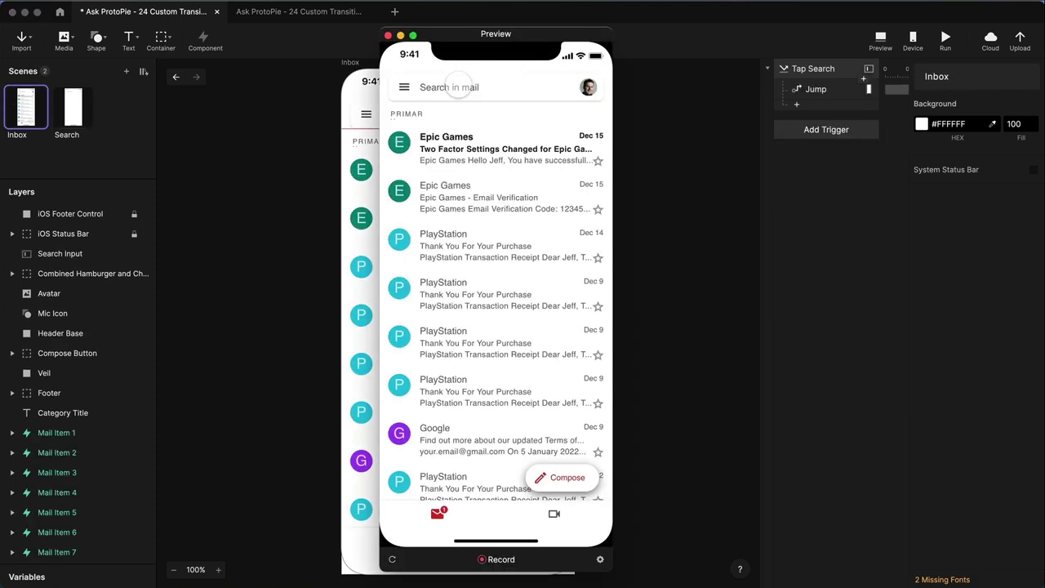
pyautogui.click(457, 87)
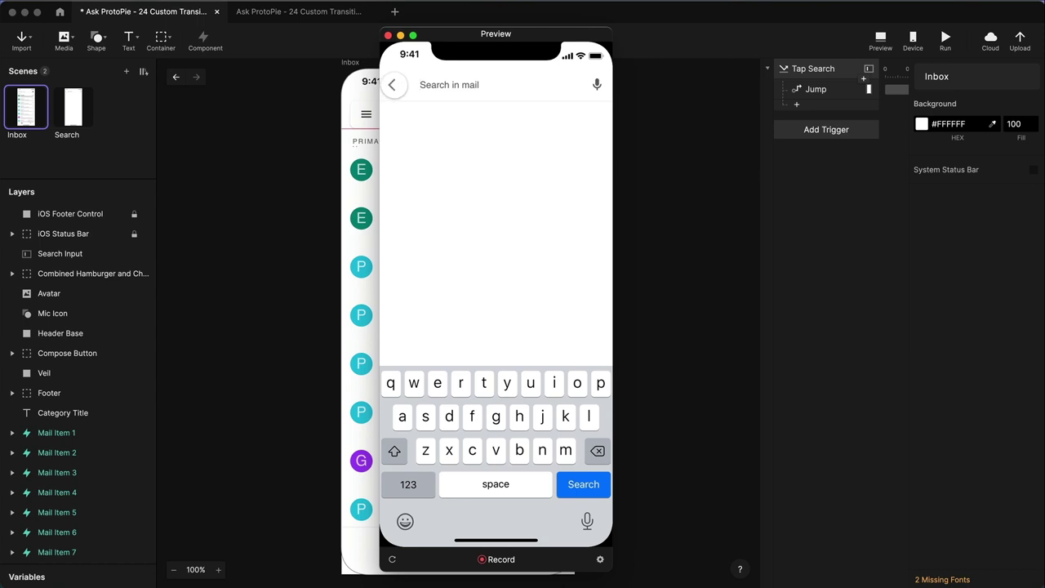
pyautogui.click(391, 84)
pyautogui.click(450, 90)
pyautogui.click(396, 85)
pyautogui.click(469, 88)
pyautogui.click(395, 87)
pyautogui.click(450, 87)
pyautogui.click(388, 36)
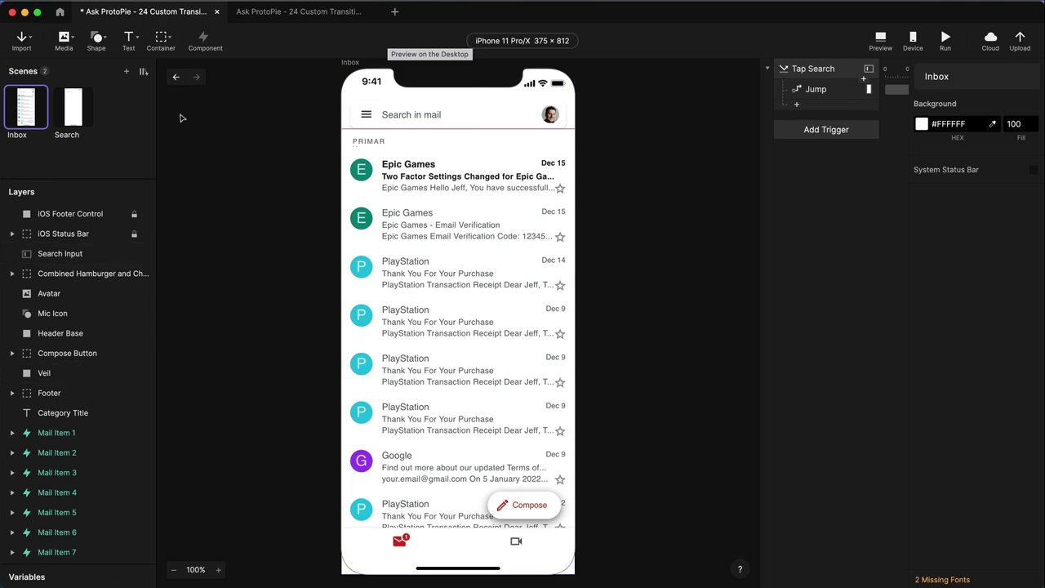
# Set the duration of the Inbox scene's Tap Search jump to 1 and preview the slowed transition into Search
pyautogui.click(823, 92)
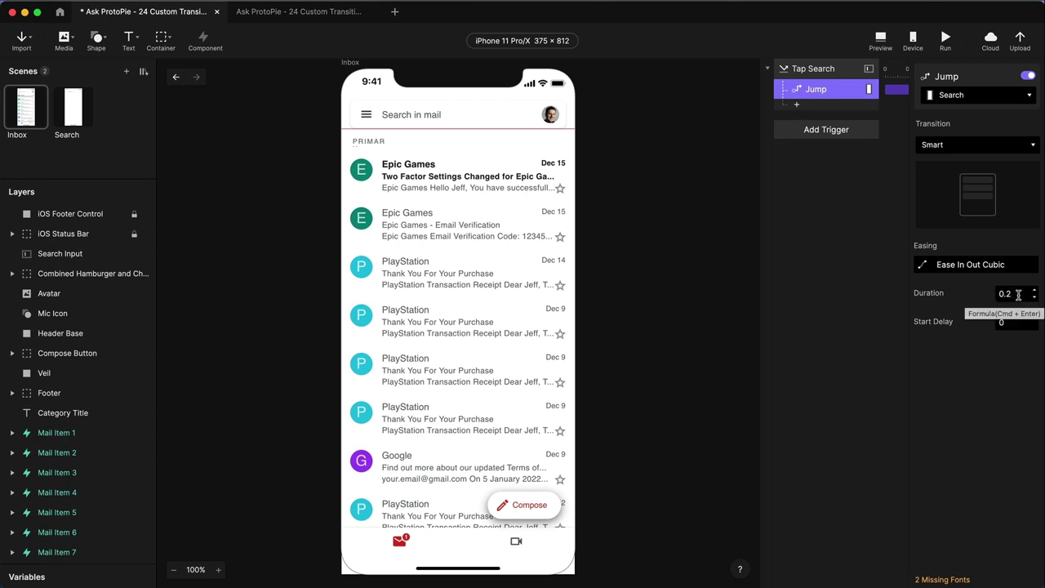
pyautogui.press('Delete')
pyautogui.press('super+z')
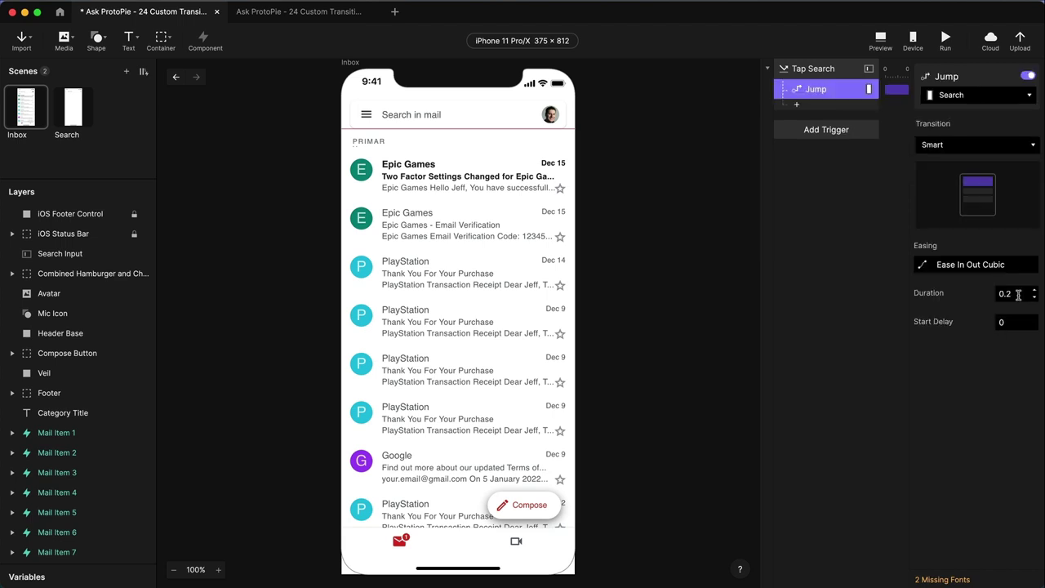
pyautogui.click(1016, 293)
pyautogui.press('BackSpace')
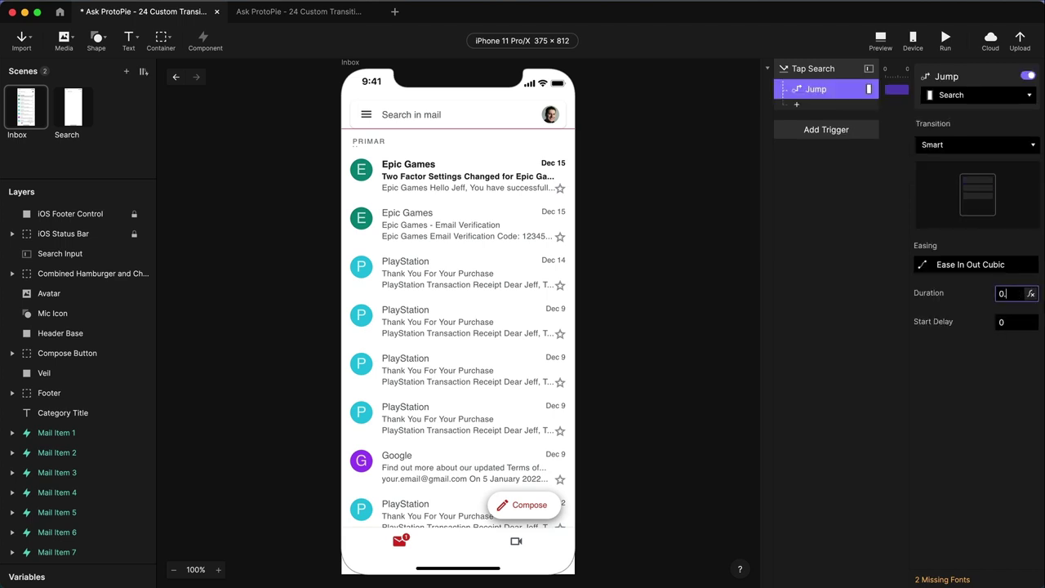
pyautogui.press('Return')
pyautogui.click(875, 42)
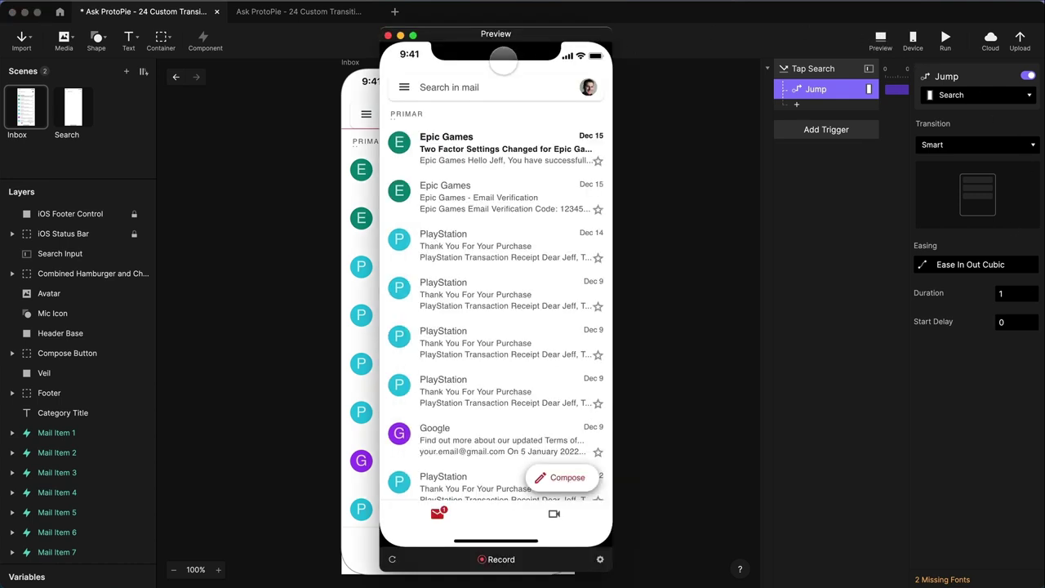
pyautogui.click(449, 87)
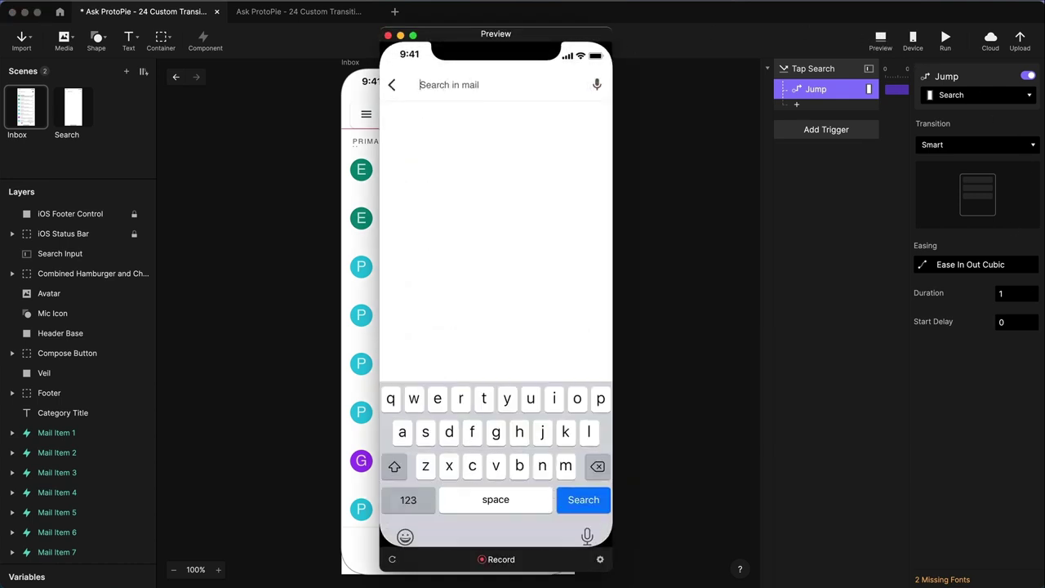
pyautogui.click(388, 35)
# Set the Tap Search jump's duration to 0.5 and preview the transition into Search
pyautogui.click(1012, 294)
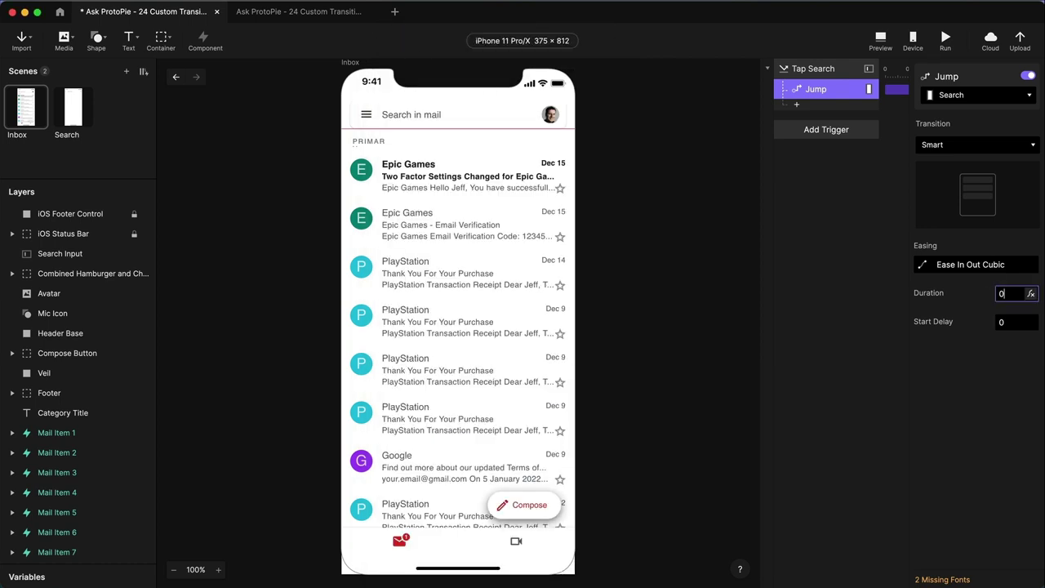
pyautogui.press('Return')
pyautogui.click(881, 45)
pyautogui.click(470, 90)
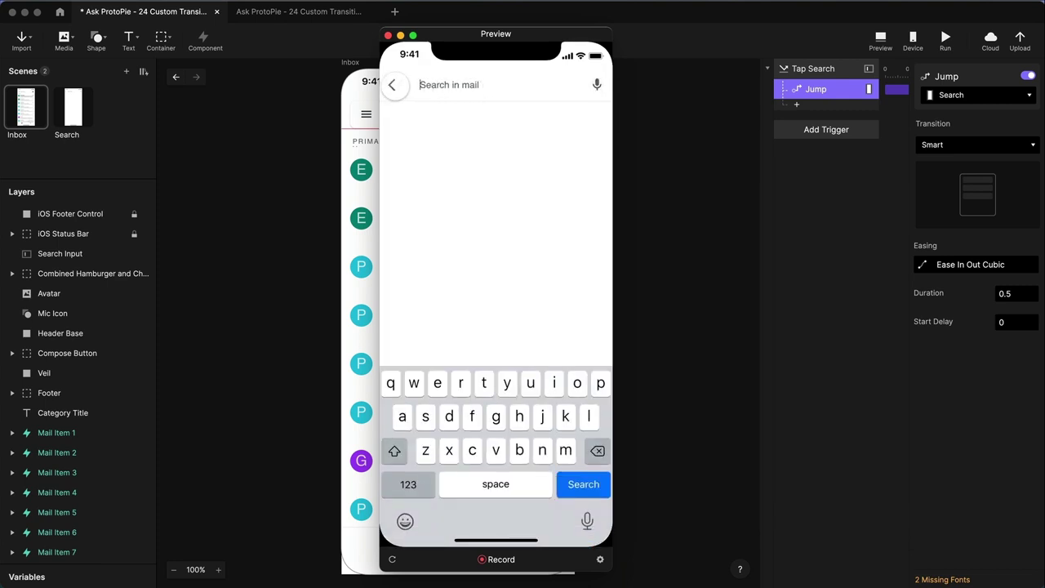
pyautogui.click(388, 35)
# In the Search scene, set the duration of the Tap Back jump to 0.5
pyautogui.click(75, 112)
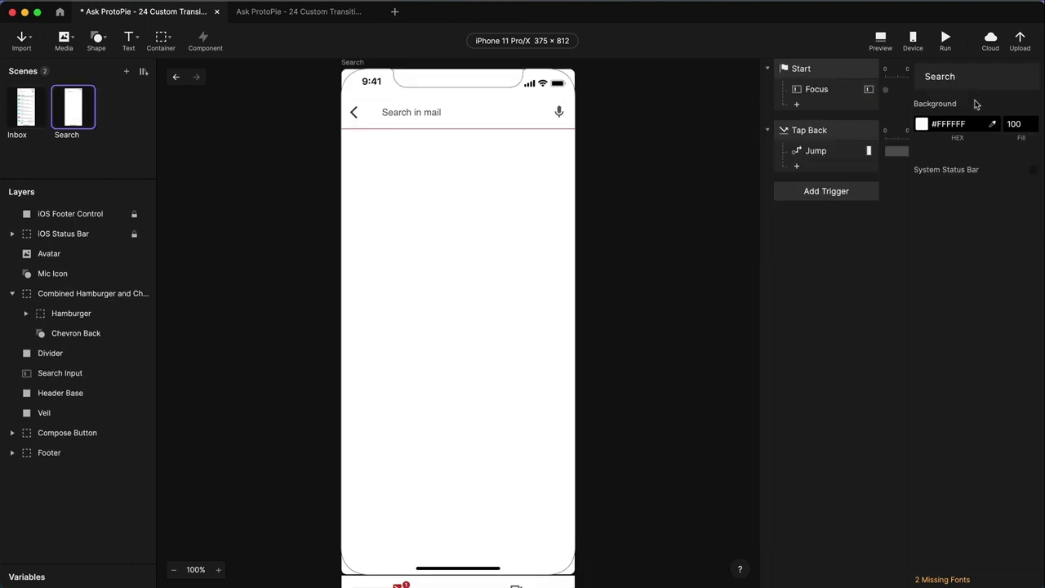
pyautogui.click(830, 148)
pyautogui.click(1019, 295)
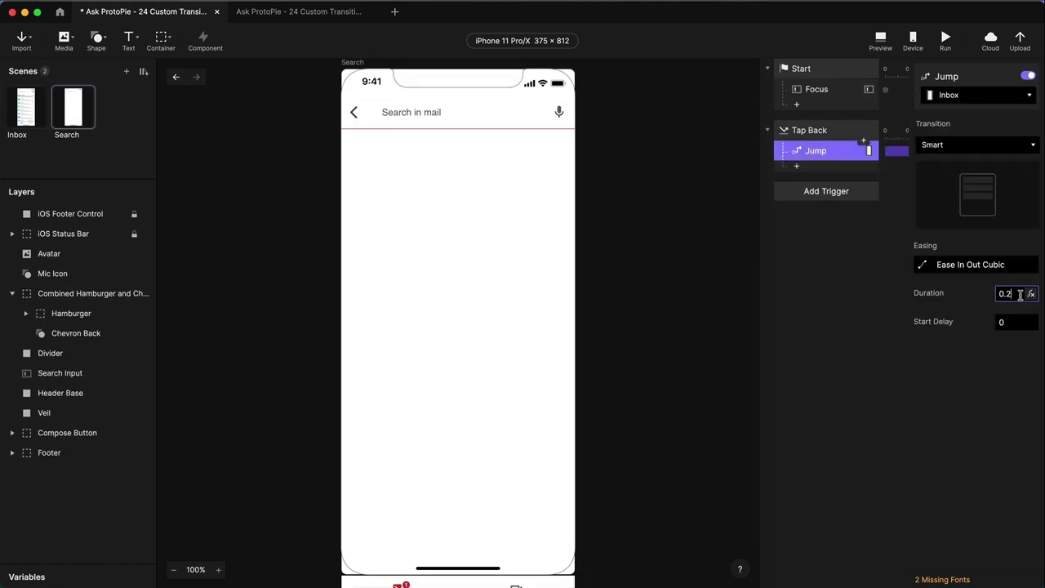
pyautogui.press('Return')
# Preview the prototype from the Search scene, going back and forth between search and inbox to check the timing of both transitions
pyautogui.click(880, 38)
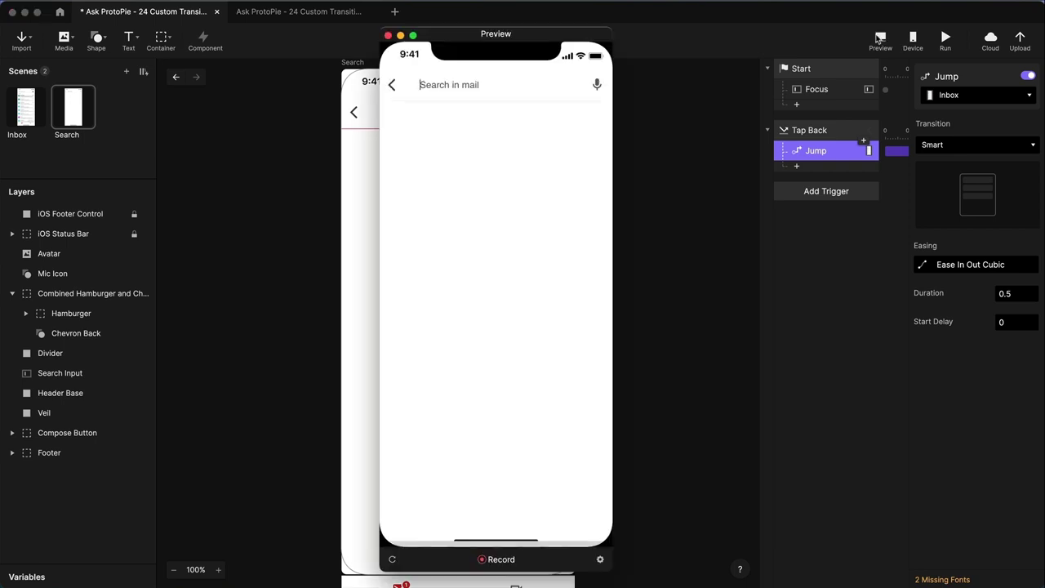
pyautogui.click(391, 86)
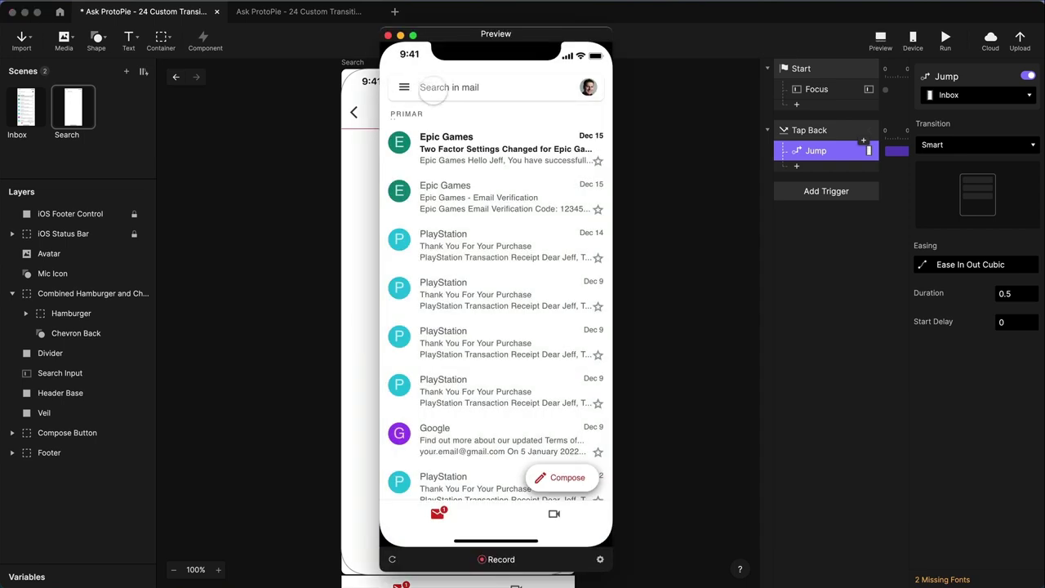
pyautogui.click(432, 90)
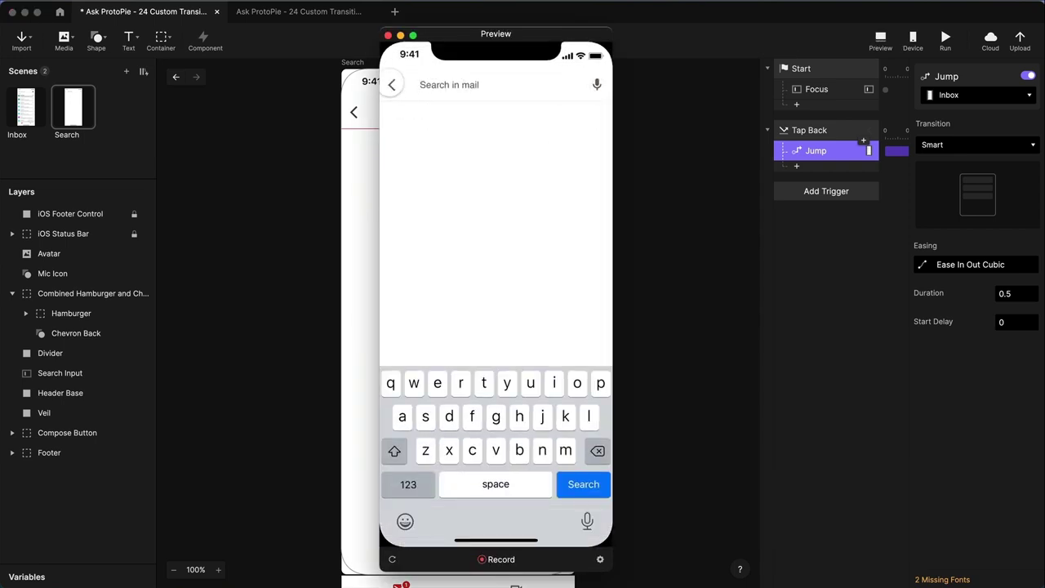
pyautogui.click(392, 85)
pyautogui.click(421, 86)
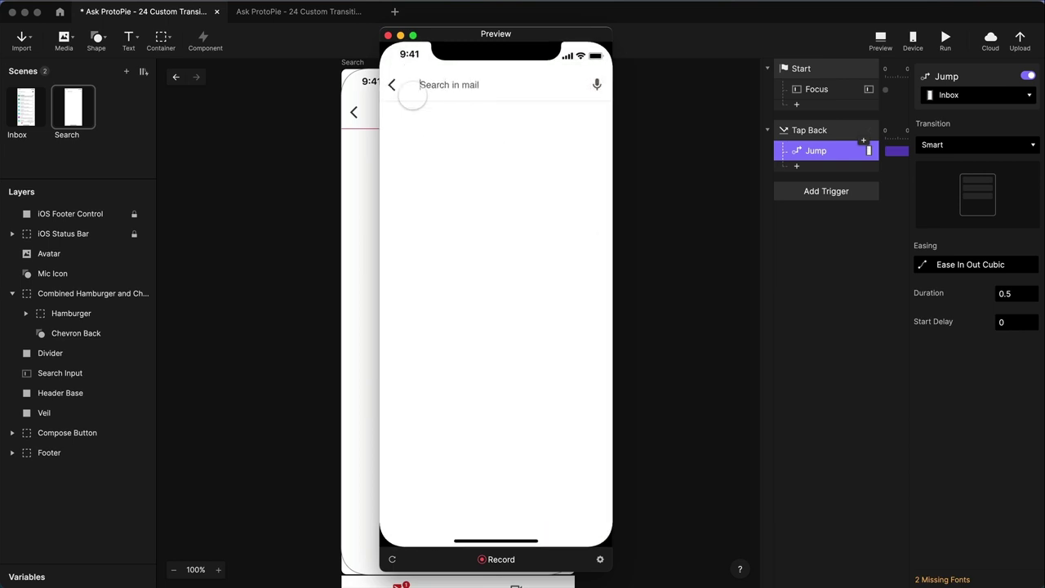
pyautogui.click(391, 85)
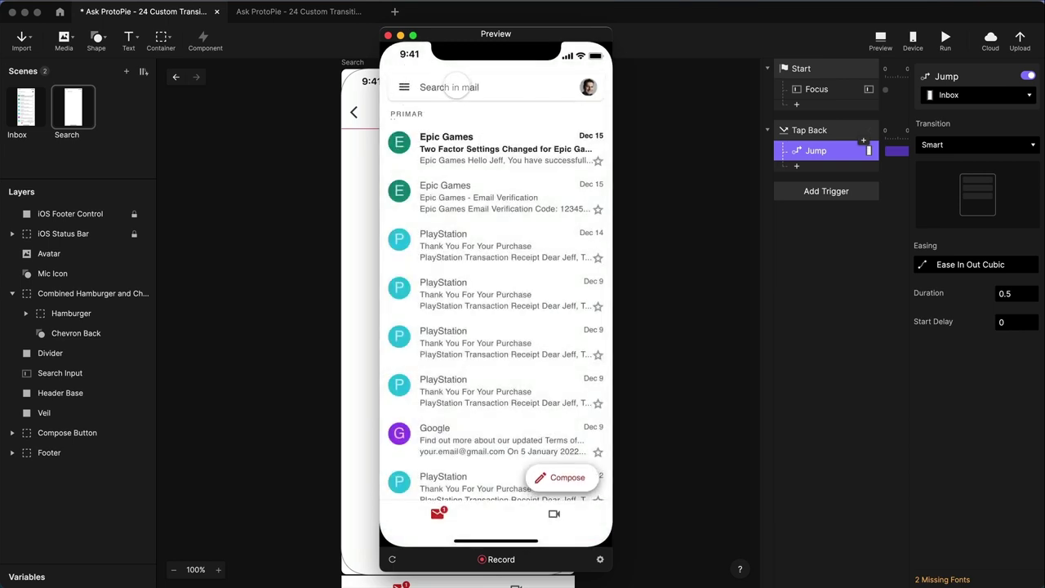
pyautogui.click(450, 85)
pyautogui.click(393, 86)
pyautogui.click(437, 86)
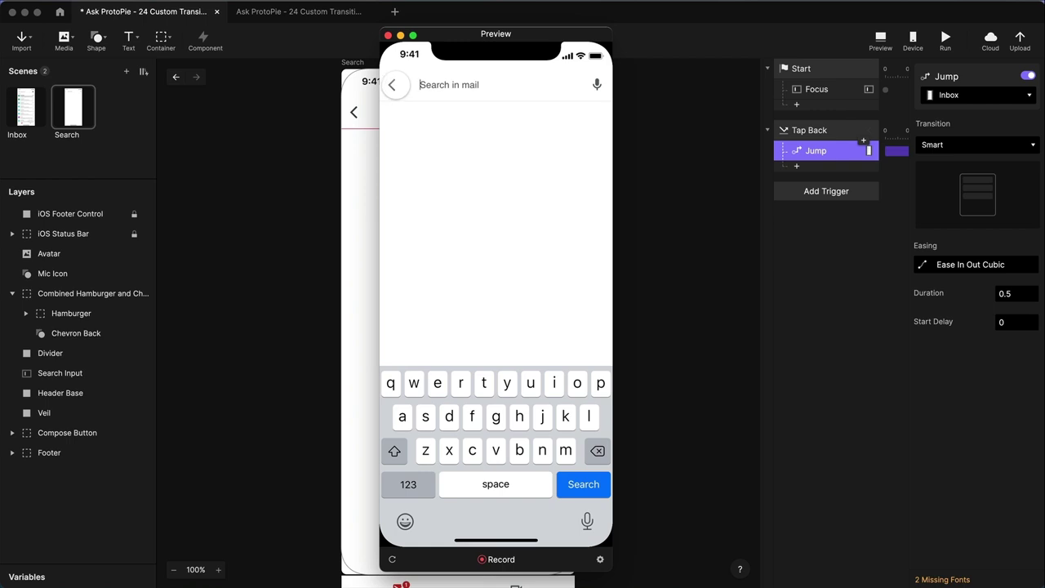
pyautogui.click(395, 85)
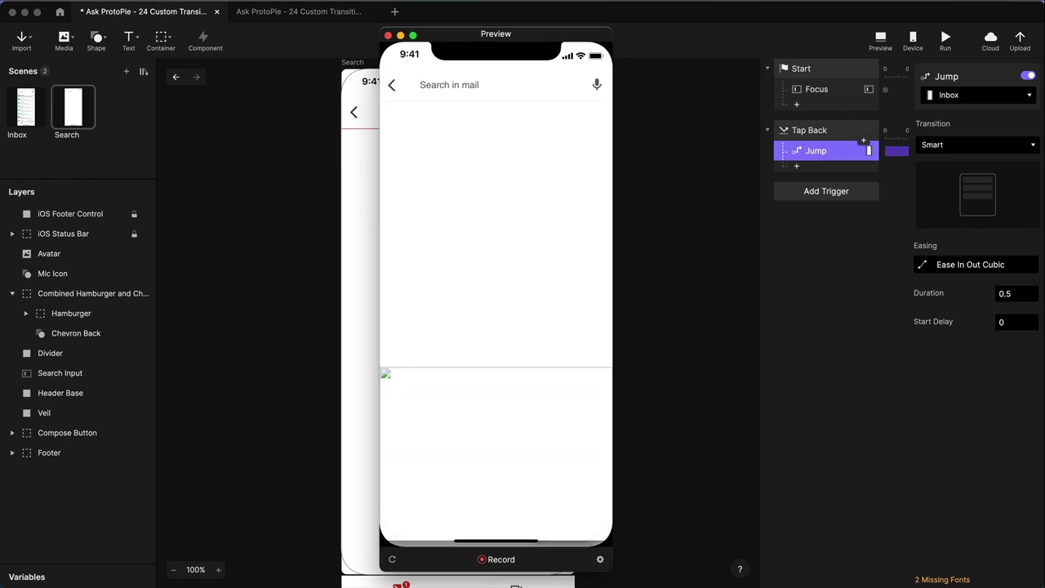
pyautogui.click(449, 87)
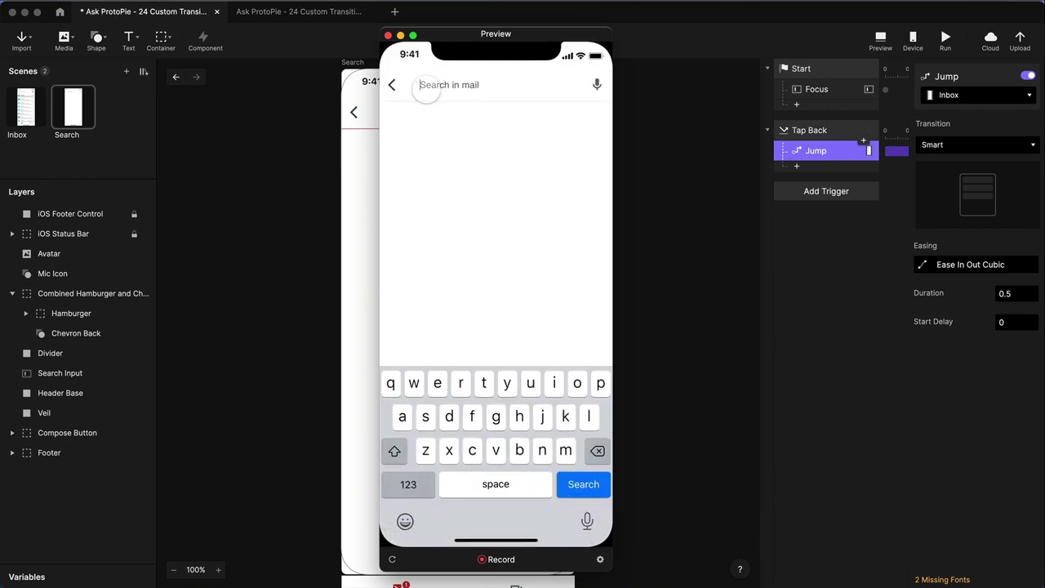
pyautogui.click(387, 35)
pyautogui.click(451, 113)
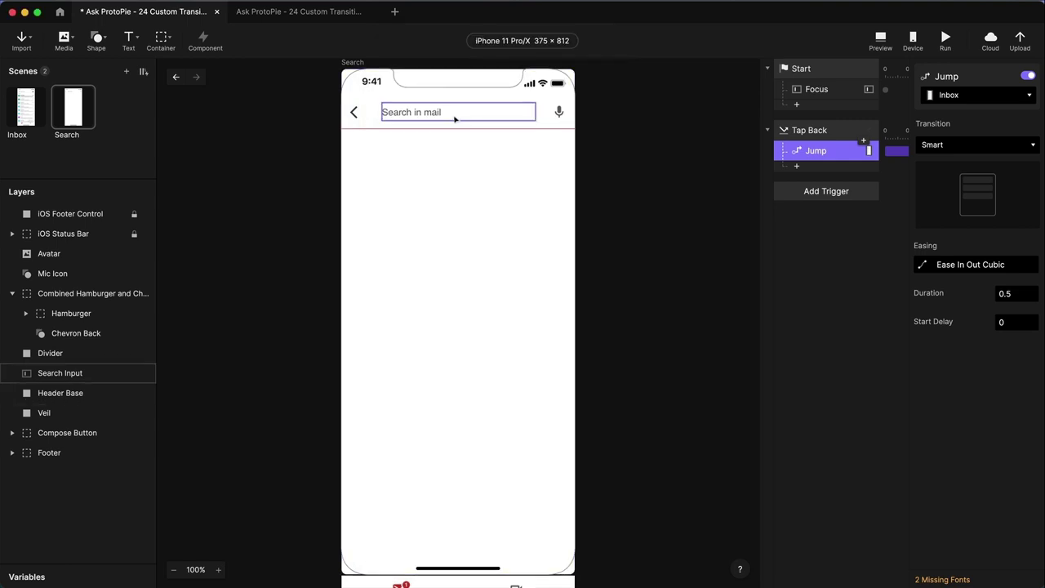
# Set the duration of the Search scene's Tap Back jump to 0.2
pyautogui.click(582, 132)
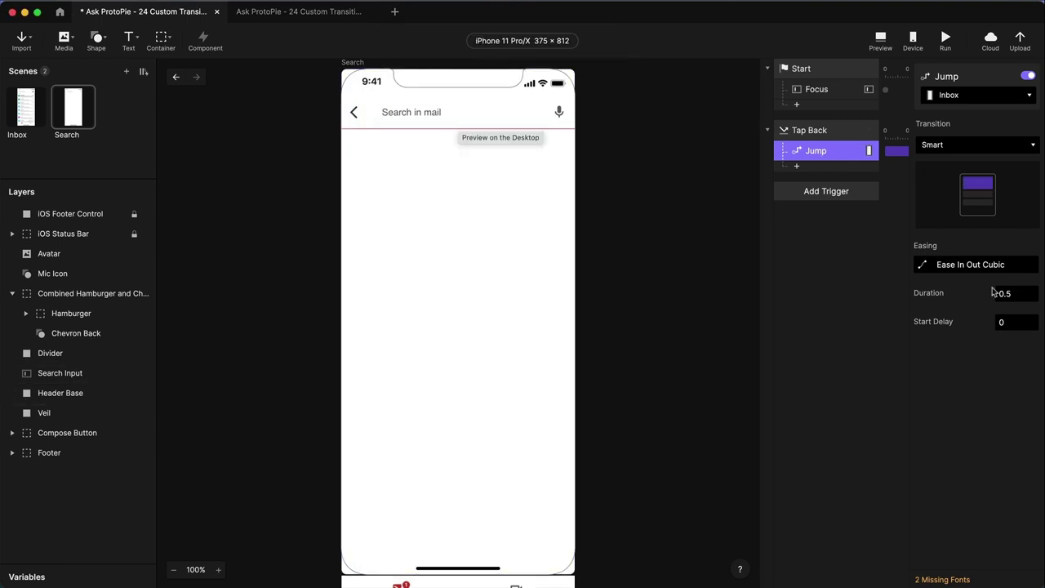
pyautogui.click(1015, 293)
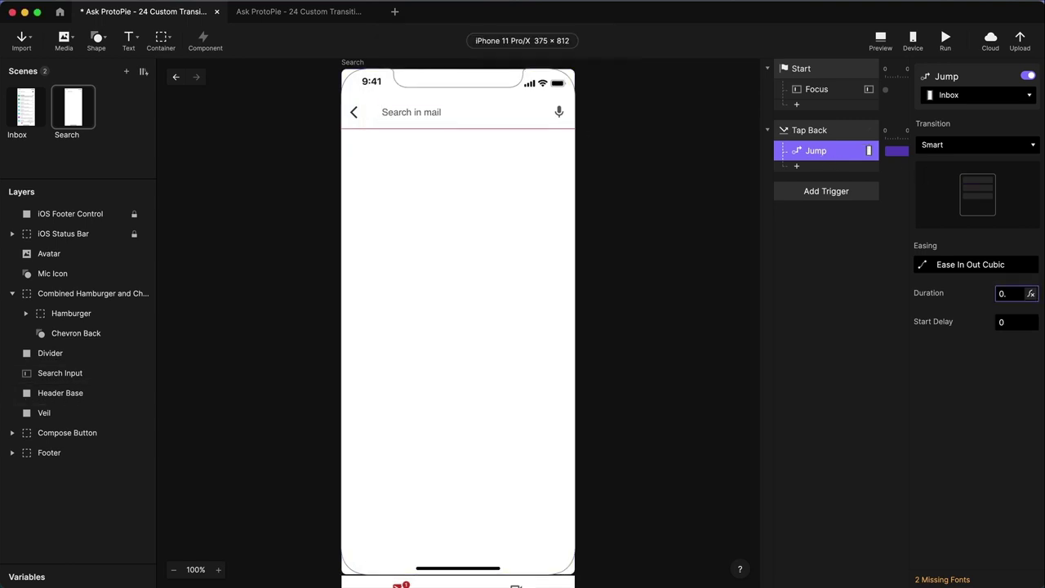
pyautogui.write('2')
pyautogui.press('Return')
# In the Inbox scene, set the duration of the Tap Search jump to 0.2
pyautogui.click(26, 107)
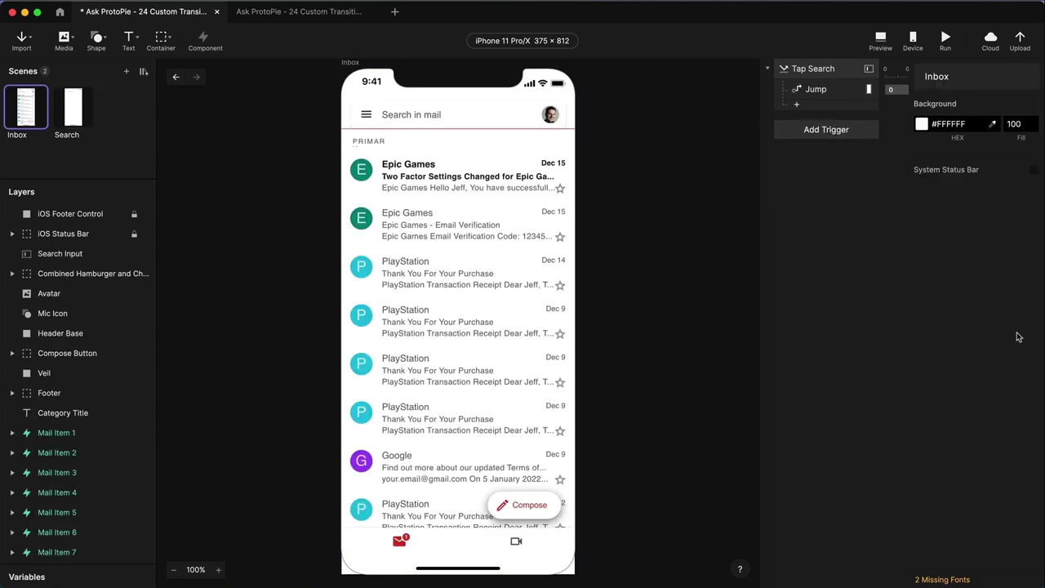
pyautogui.click(816, 90)
pyautogui.click(1014, 294)
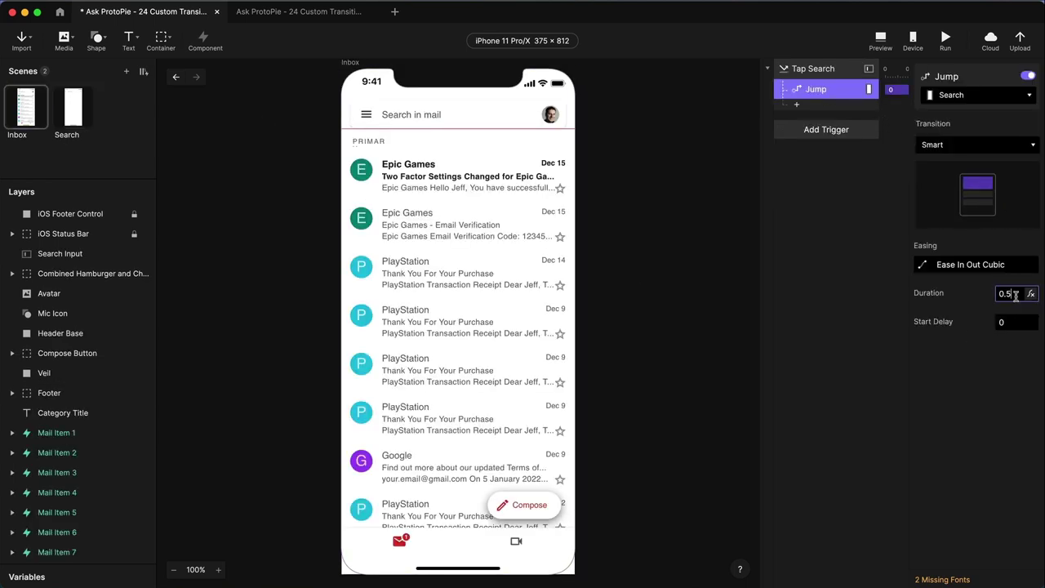
pyautogui.press('BackSpace')
pyautogui.write('2')
pyautogui.press('Return')
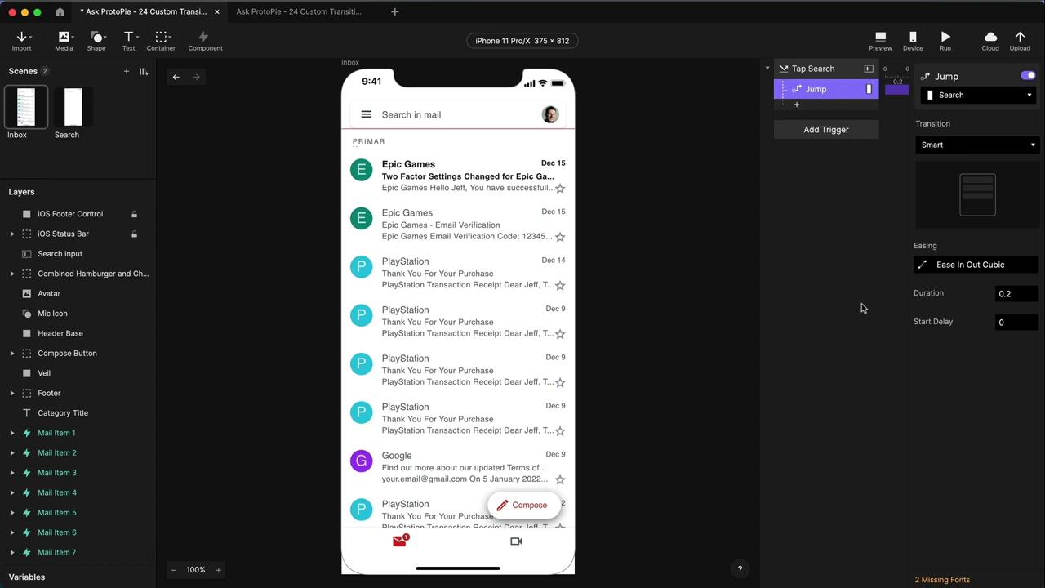
# In the other open prototype, set the duration of all Tap Search Move, Scale, Opacity and Rotate responses, except the Avatar and Mic Icon fades, to 0.5
pyautogui.click(326, 13)
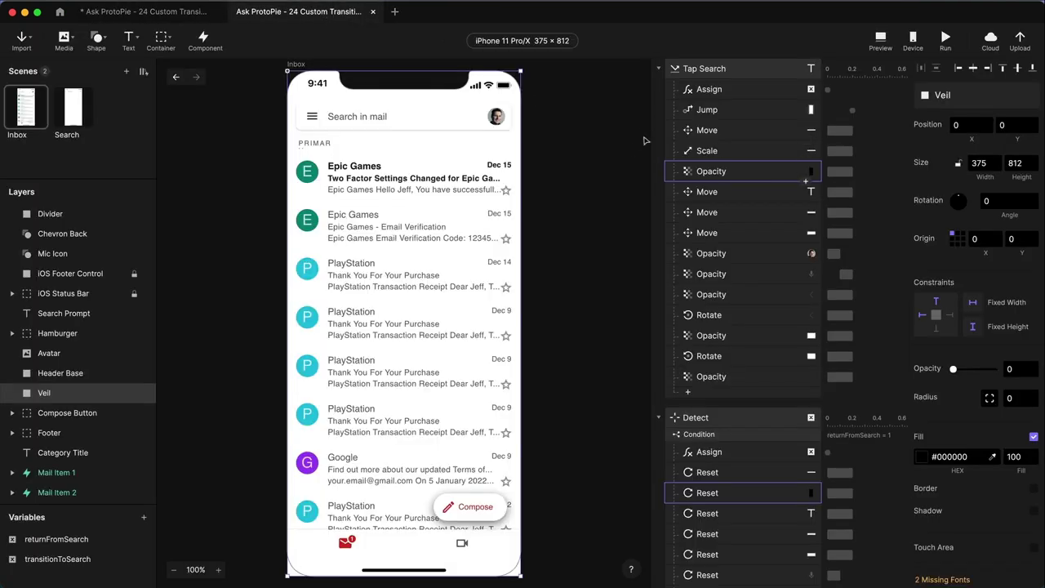
pyautogui.moveTo(651, 130); pyautogui.dragTo(561, 130)
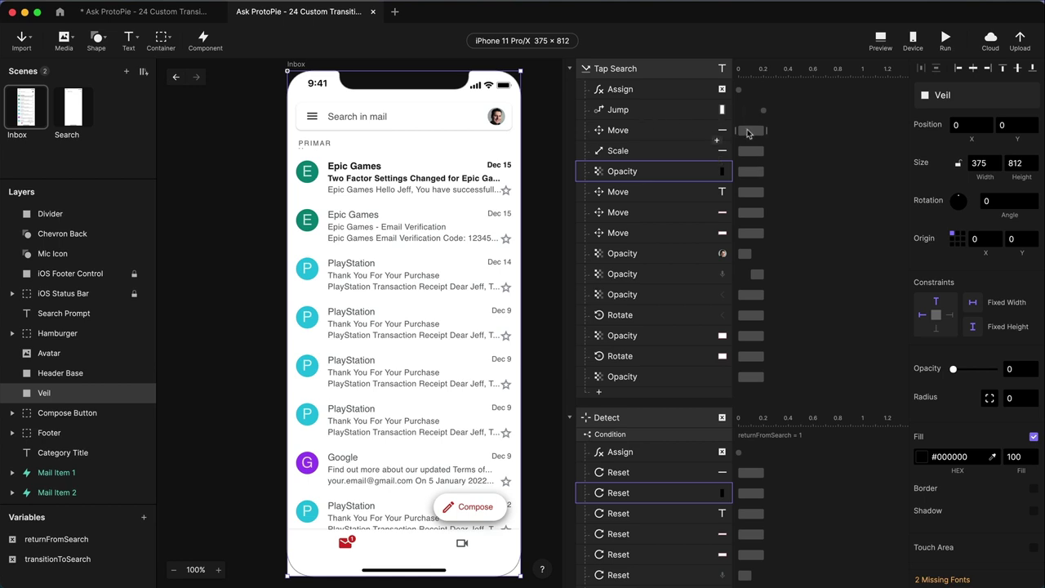
pyautogui.click(654, 130)
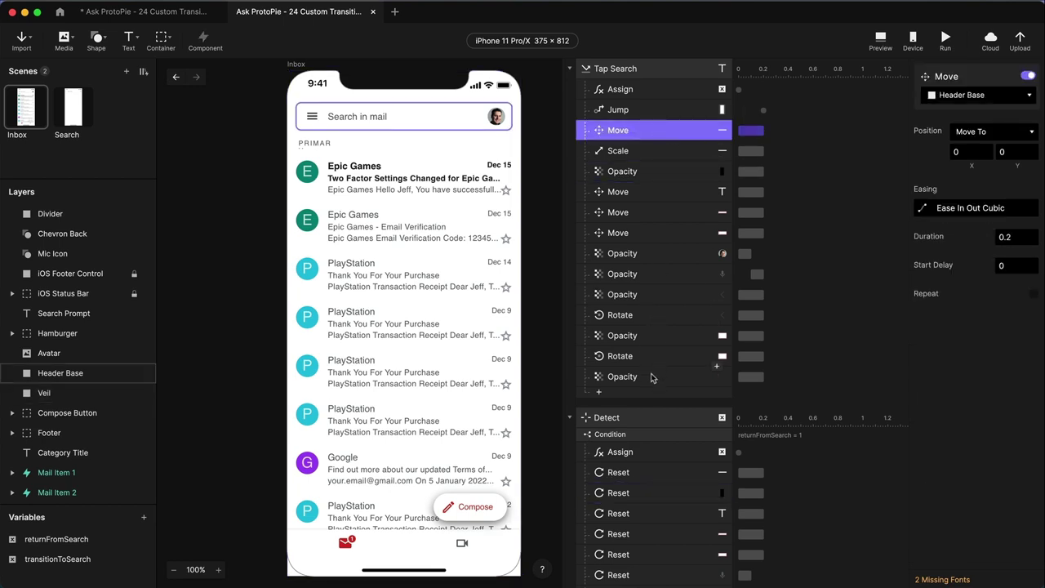
pyautogui.keyDown('shift'); pyautogui.click(663, 232); pyautogui.keyUp('shift')
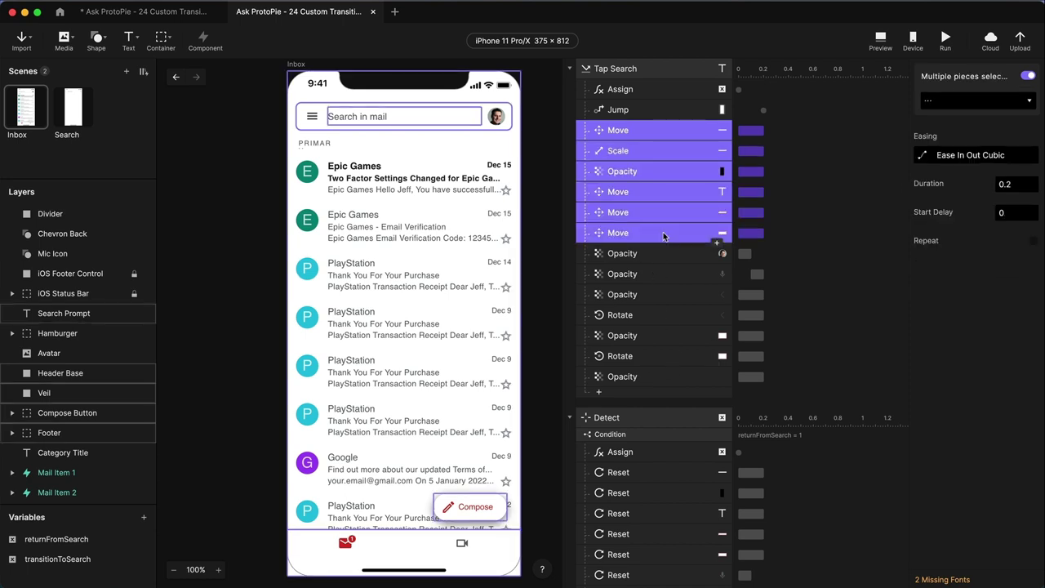
pyautogui.keyDown('super'); pyautogui.click(665, 294); pyautogui.keyUp('super')
pyautogui.keyDown('super'); pyautogui.click(666, 314); pyautogui.keyUp('super')
pyautogui.keyDown('super'); pyautogui.click(665, 336); pyautogui.keyUp('super')
pyautogui.keyDown('super'); pyautogui.click(666, 356); pyautogui.keyUp('super')
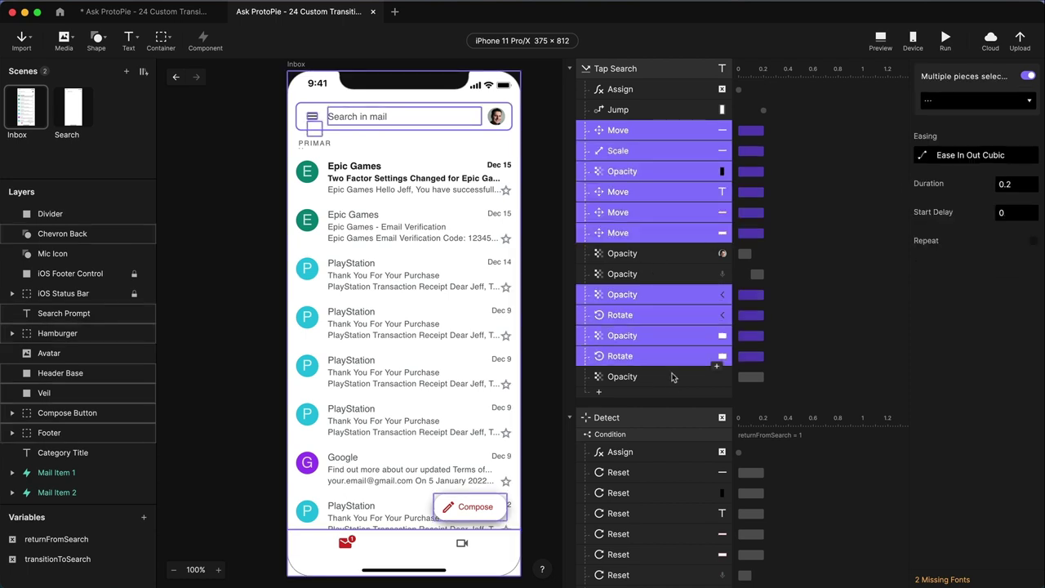
pyautogui.keyDown('super'); pyautogui.click(665, 376); pyautogui.keyUp('super')
pyautogui.click(1017, 185)
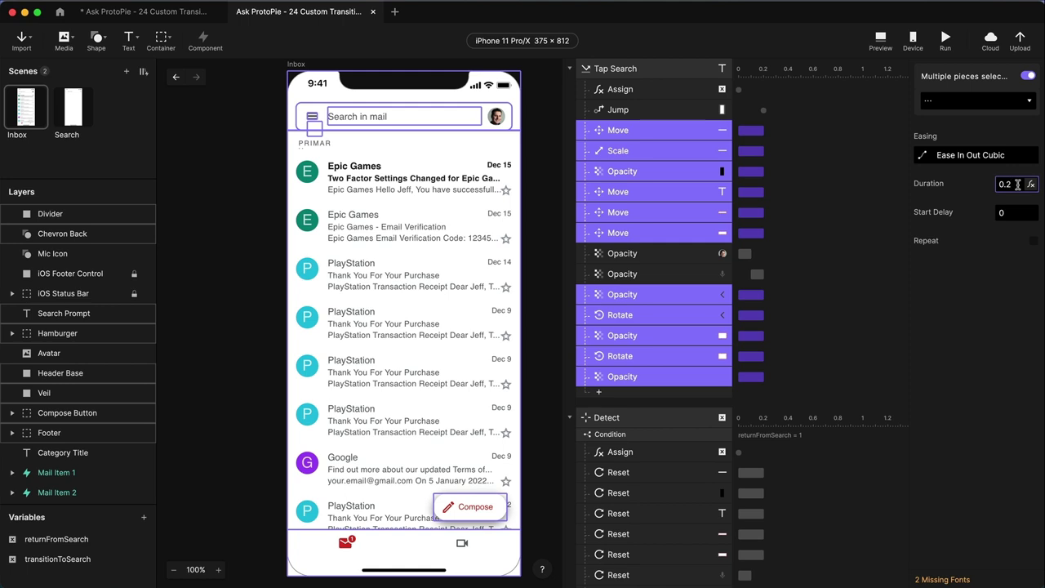
pyautogui.press('Return')
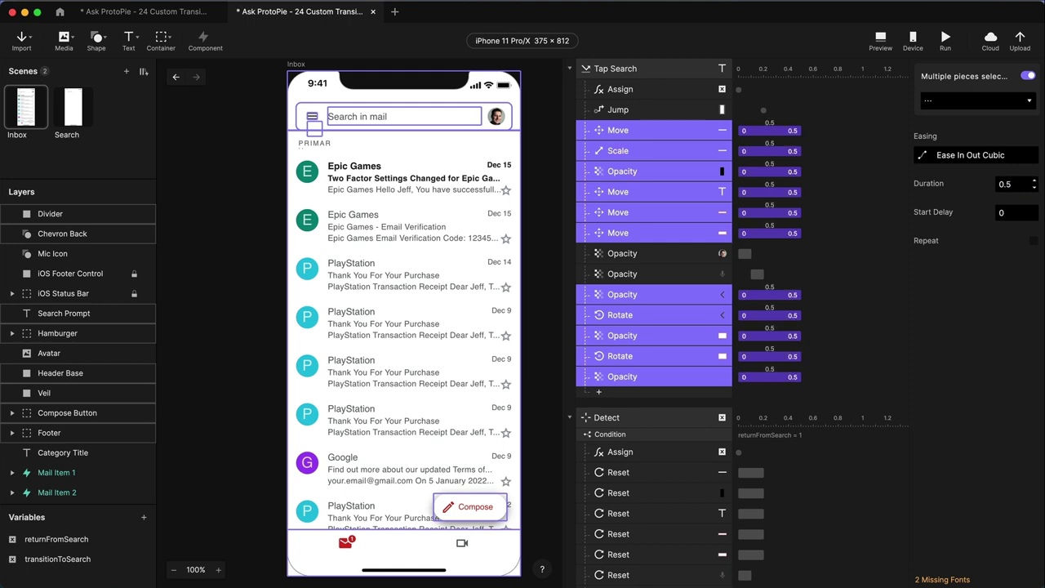
# Set the Tap Search jump's start delay to 0.5 and the Avatar Opacity response's duration to 0.25
pyautogui.click(711, 117)
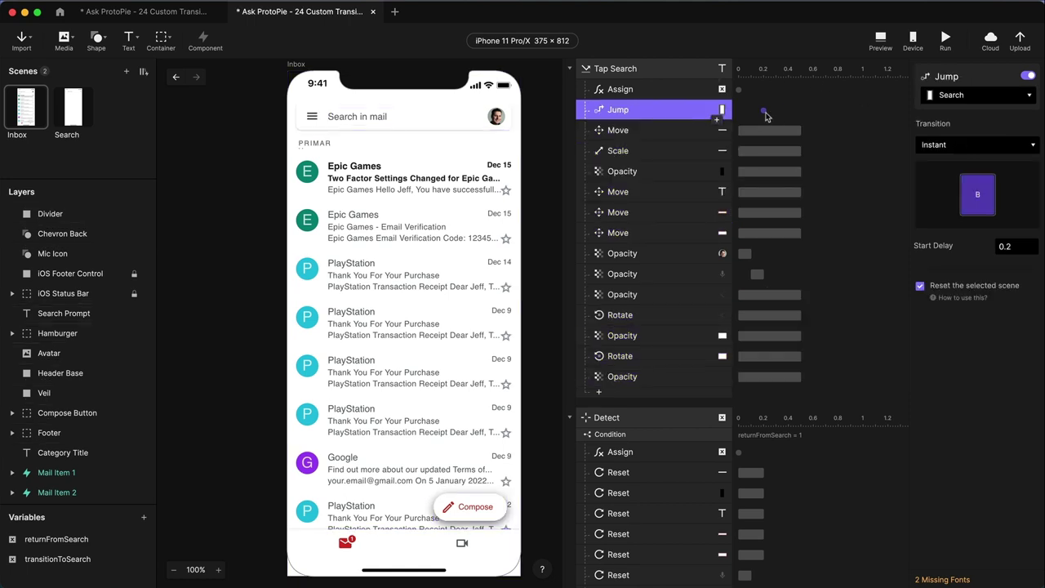
pyautogui.moveTo(767, 115); pyautogui.dragTo(799, 116)
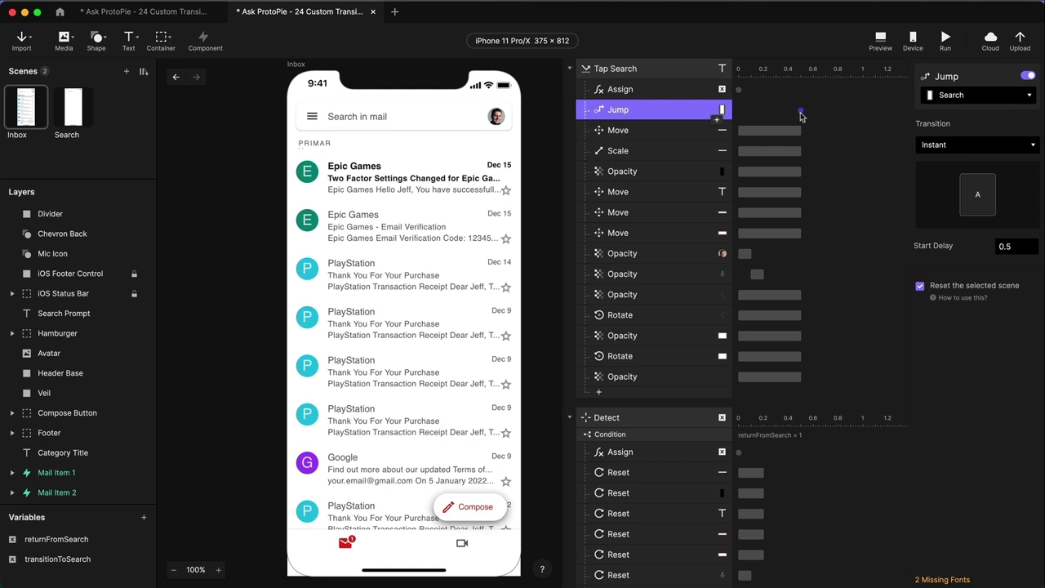
pyautogui.click(745, 254)
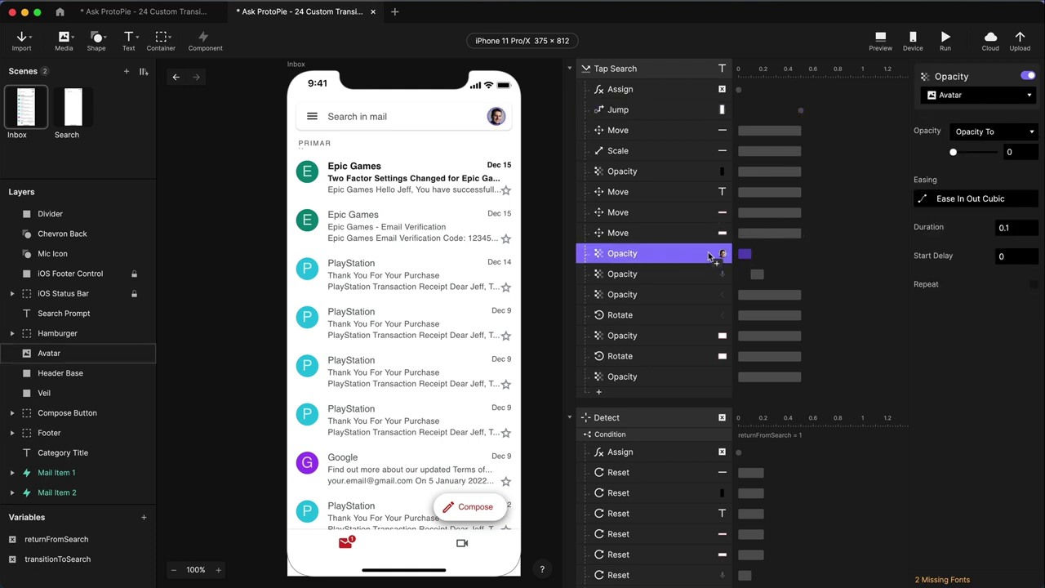
pyautogui.click(1018, 228)
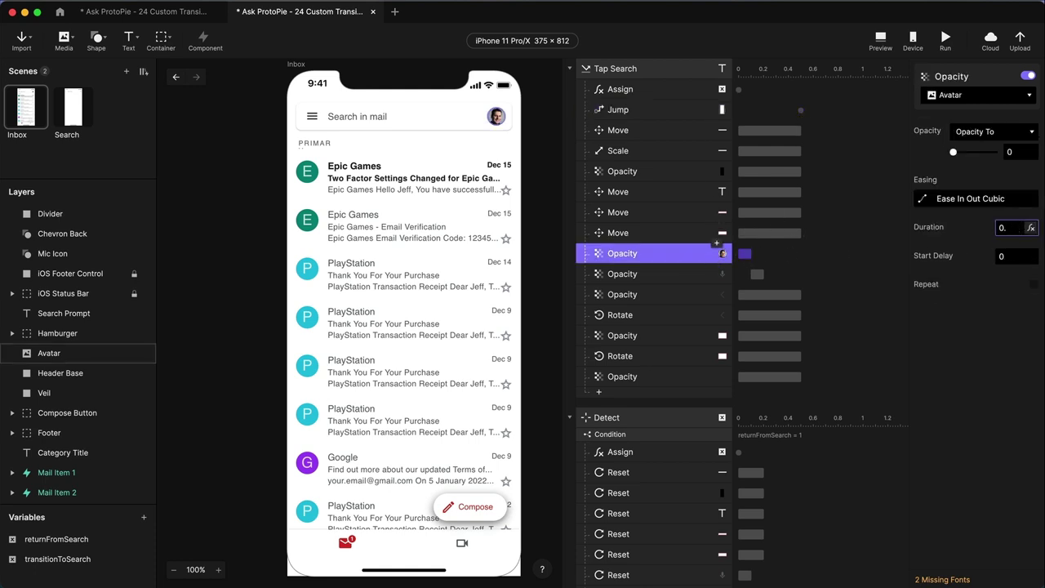
pyautogui.press('Tab')
# Give the Mic Icon's Opacity response under Tap Search a start delay of 0.25 and a duration of 0.25
pyautogui.click(645, 279)
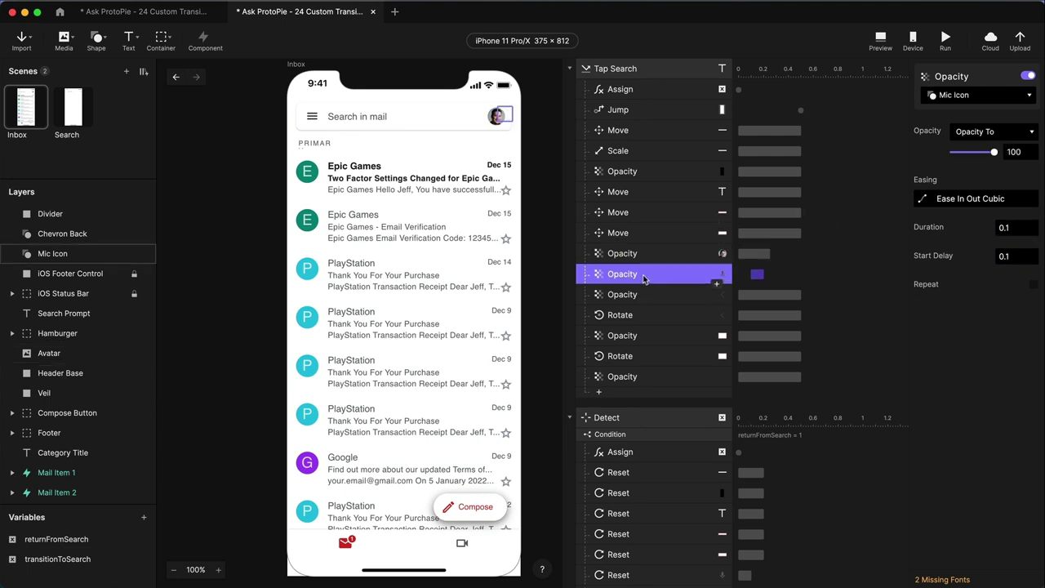
pyautogui.moveTo(759, 275); pyautogui.dragTo(779, 276)
pyautogui.click(1019, 228)
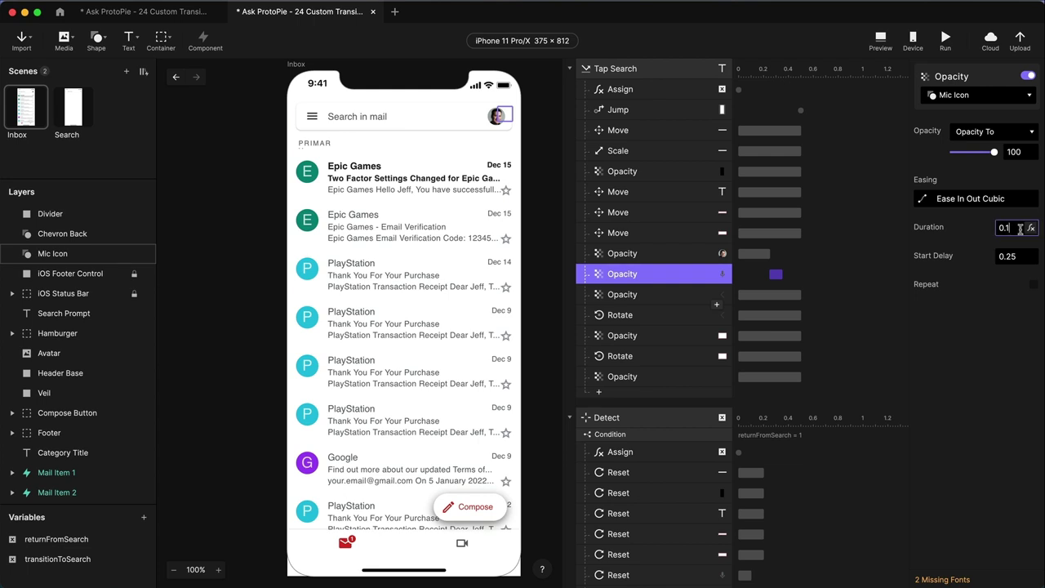
pyautogui.write('25')
pyautogui.press('Return')
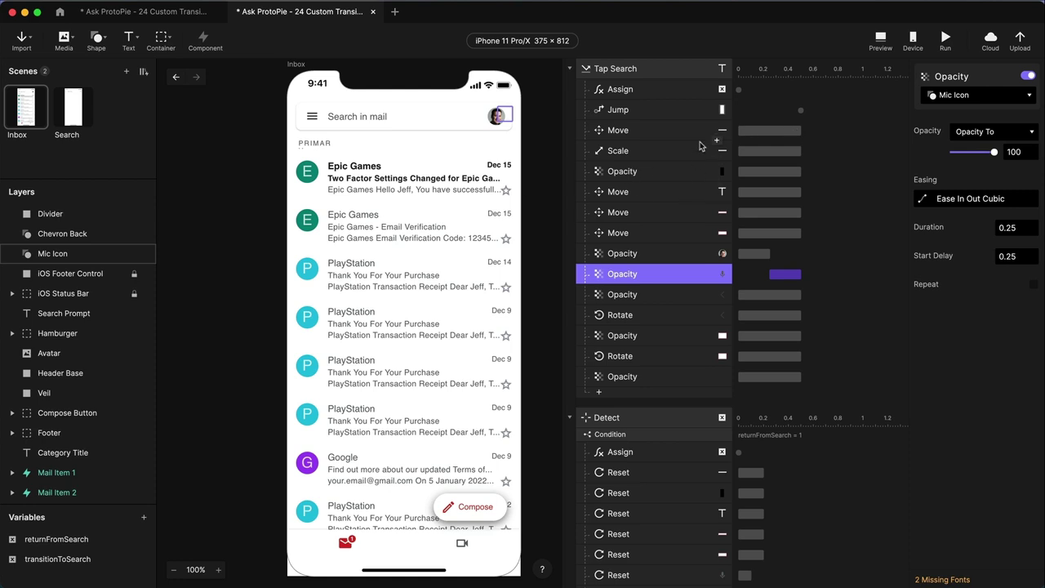
# Review the timing of the responses under the Inbox scene's Detect trigger against those under Tap Search
pyautogui.scroll(-5, 698, 144)
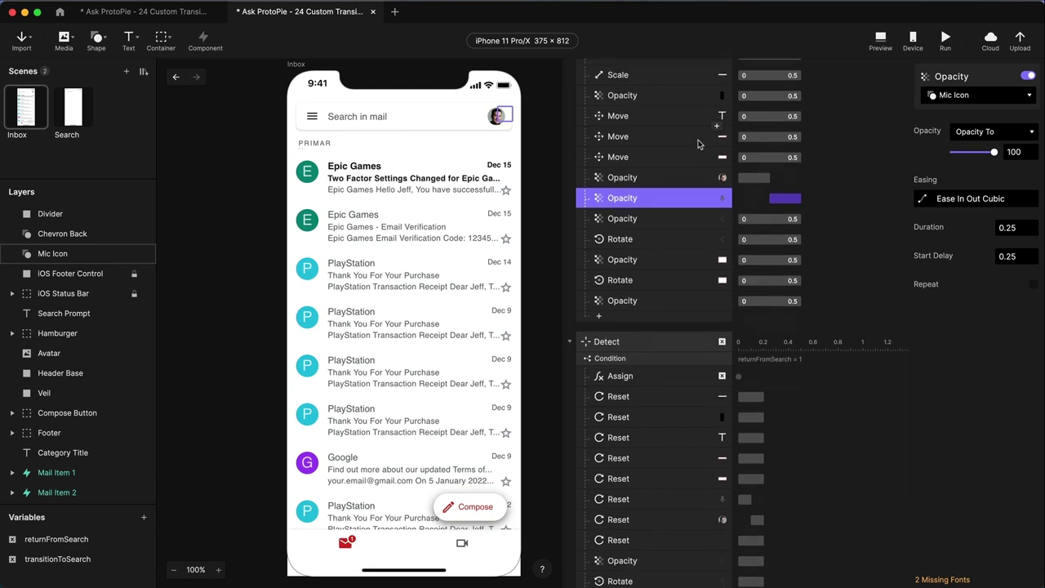
pyautogui.scroll(-5, 673, 337)
pyautogui.scroll(-2, 674, 337)
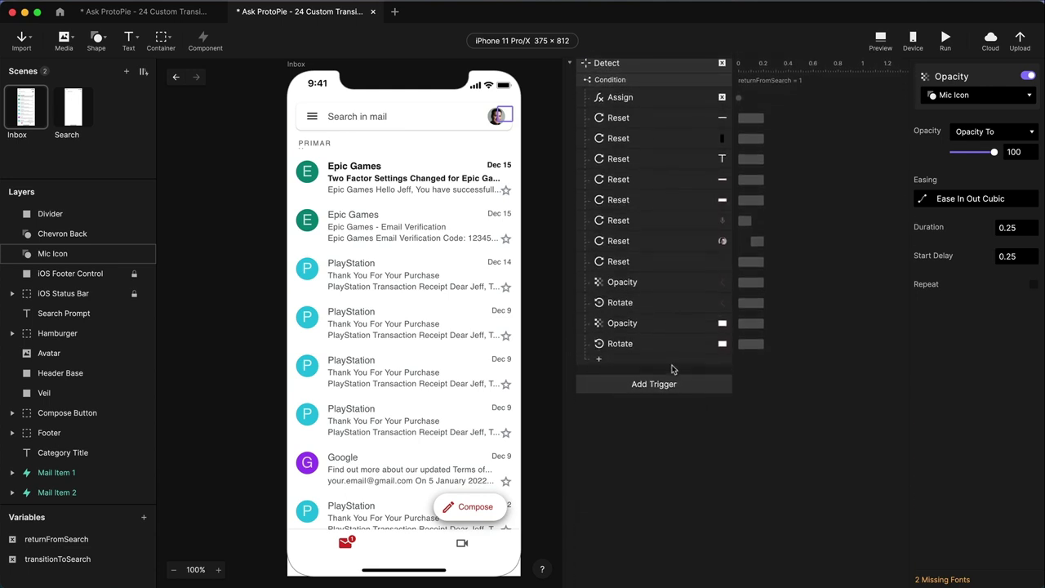
pyautogui.scroll(3, 672, 359)
pyautogui.scroll(5, 669, 351)
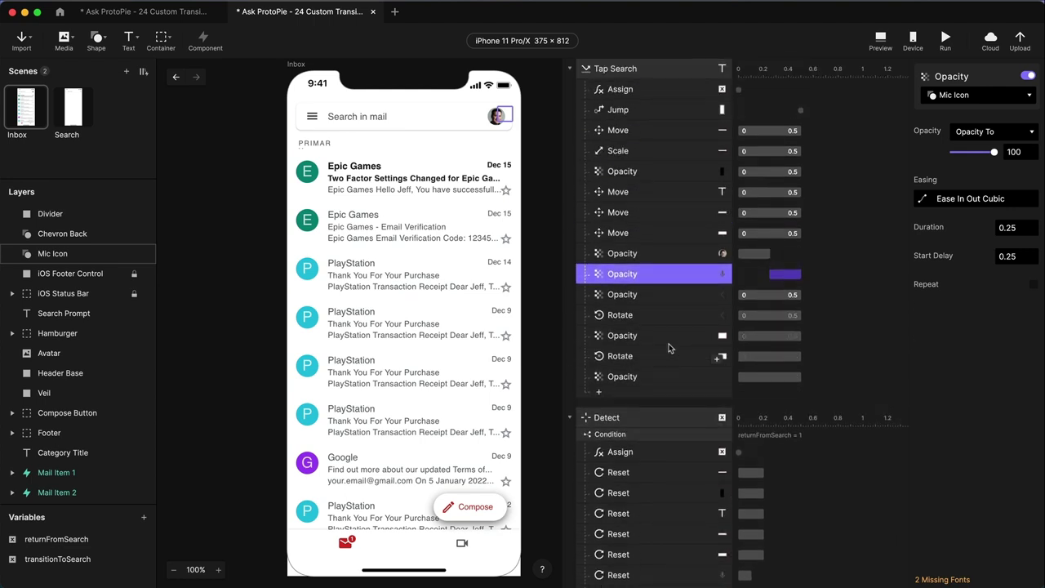
# Return to the Smart transition prototype and preview it from the Search scene, going back to the inbox to check the keyboard's behaviour
pyautogui.click(176, 10)
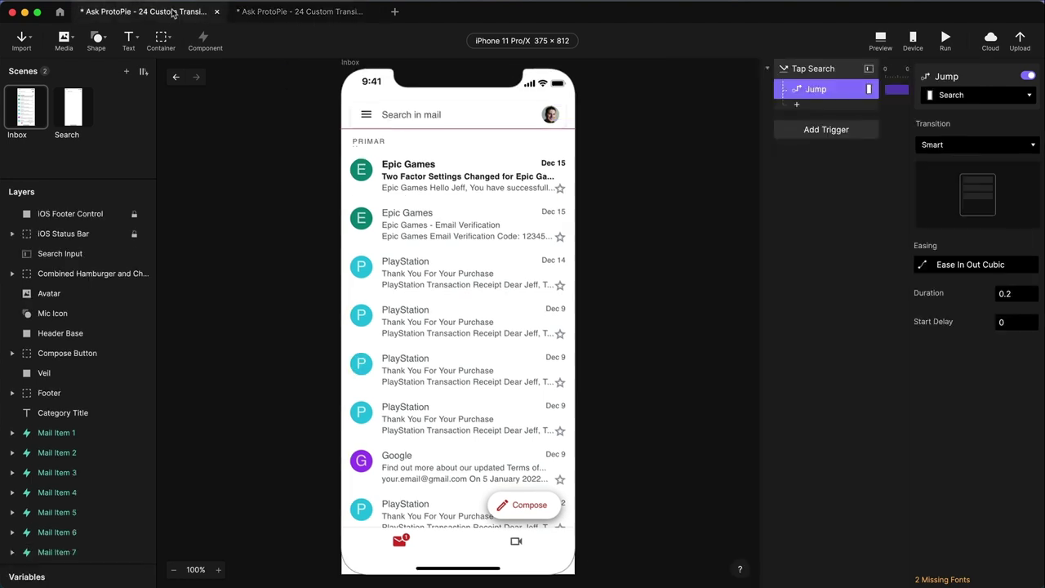
pyautogui.click(1018, 292)
pyautogui.click(73, 112)
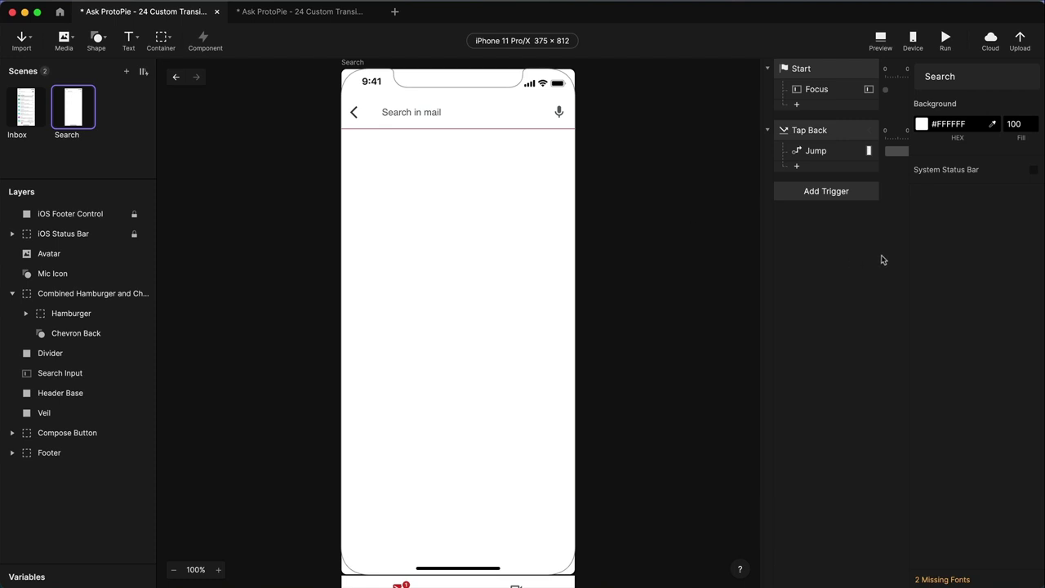
pyautogui.click(880, 39)
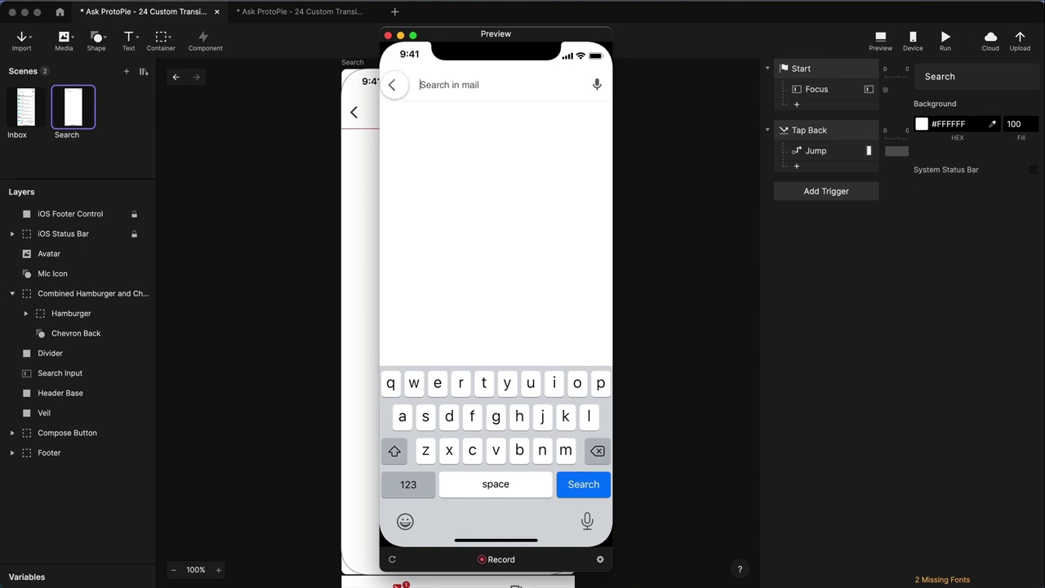
pyautogui.click(393, 85)
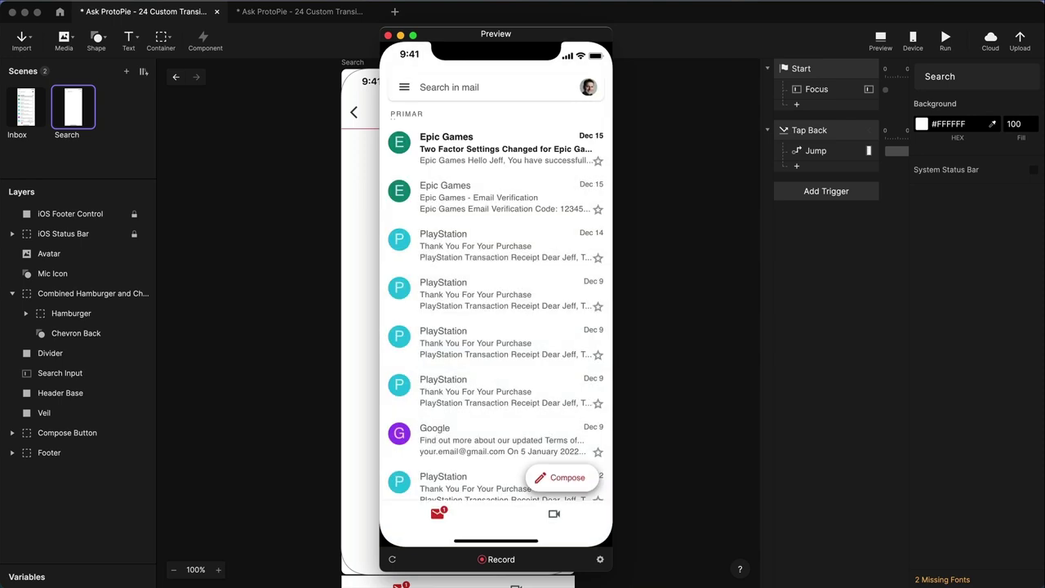
pyautogui.click(387, 35)
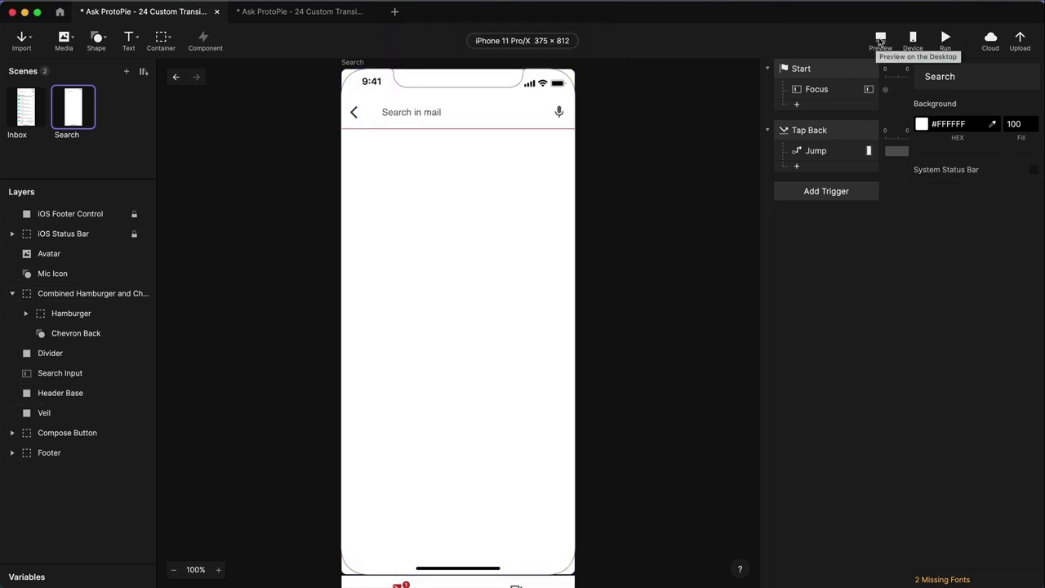
pyautogui.click(880, 38)
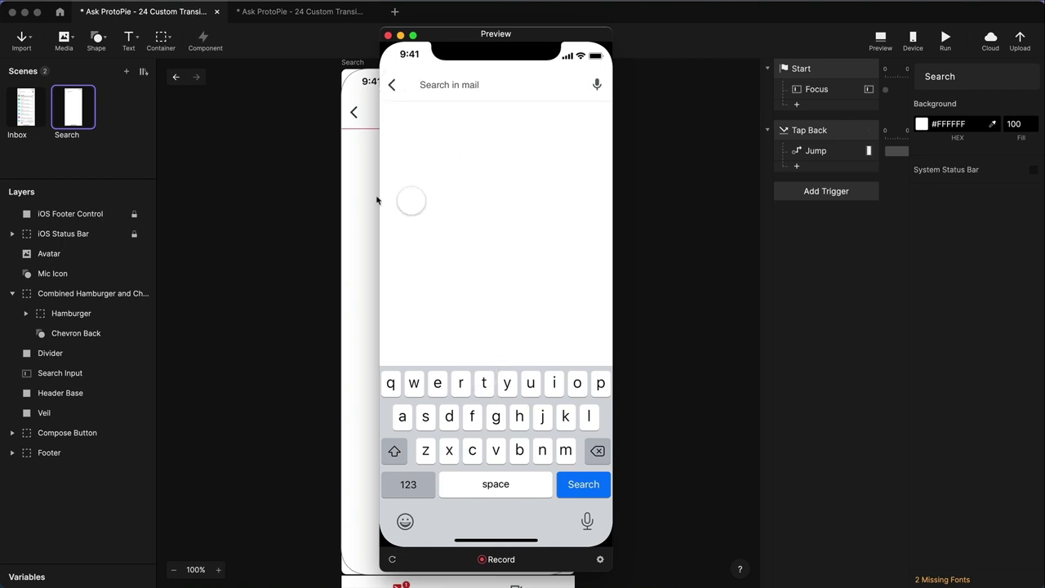
pyautogui.click(388, 35)
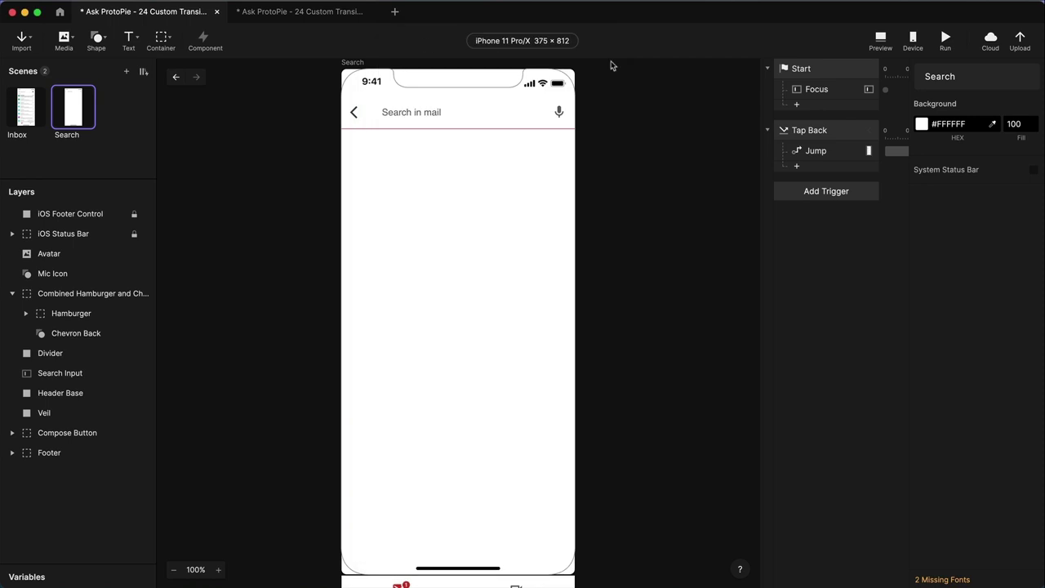
# Set the start delay of the Search scene's Tap Back jump to 0.2
pyautogui.click(833, 150)
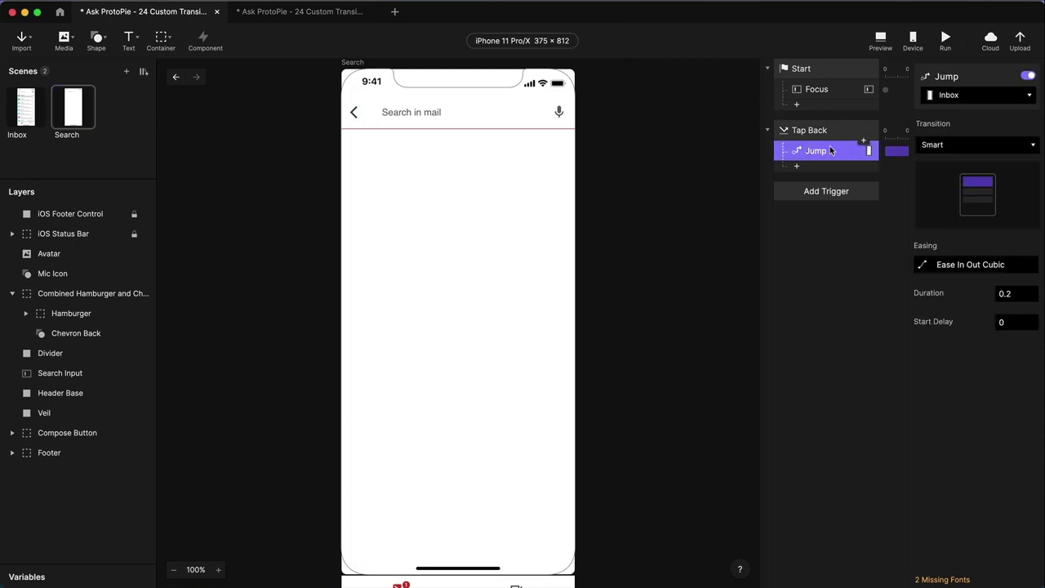
pyautogui.click(1016, 326)
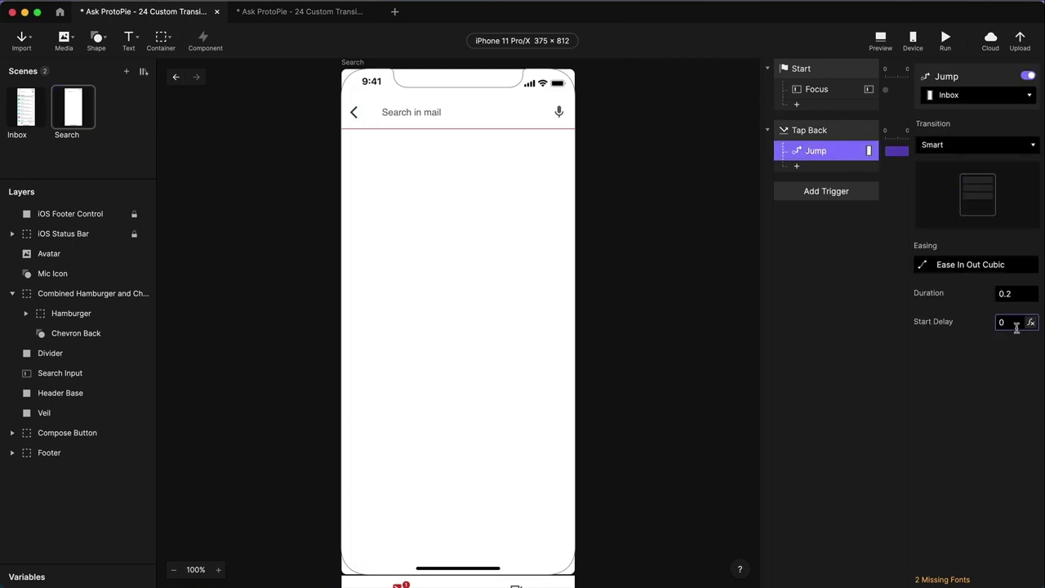
pyautogui.press('Return')
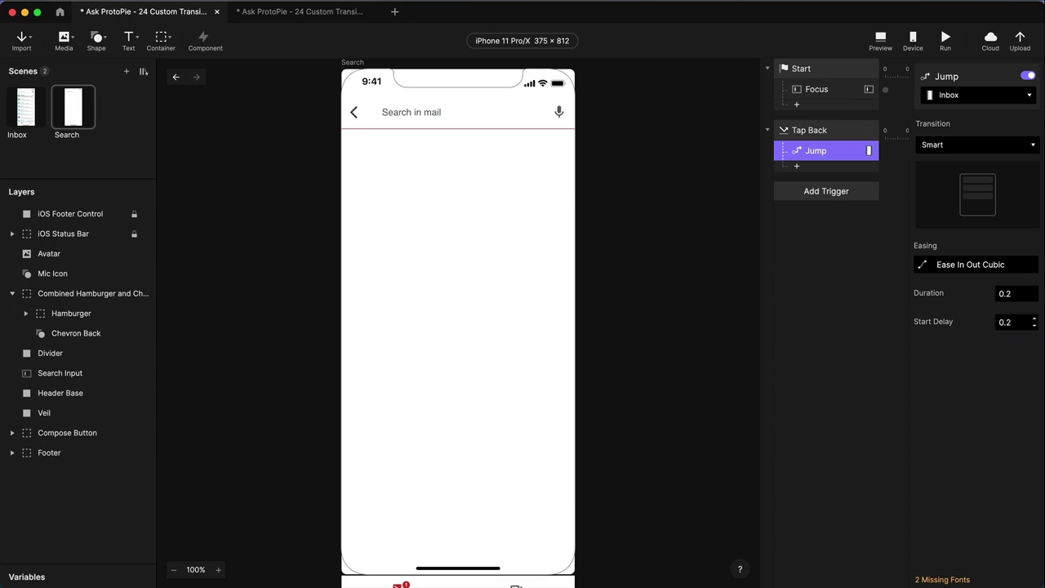
# Preview the delayed Tap Back transition from the Search scene, moving back and forth between search and inbox
pyautogui.click(879, 40)
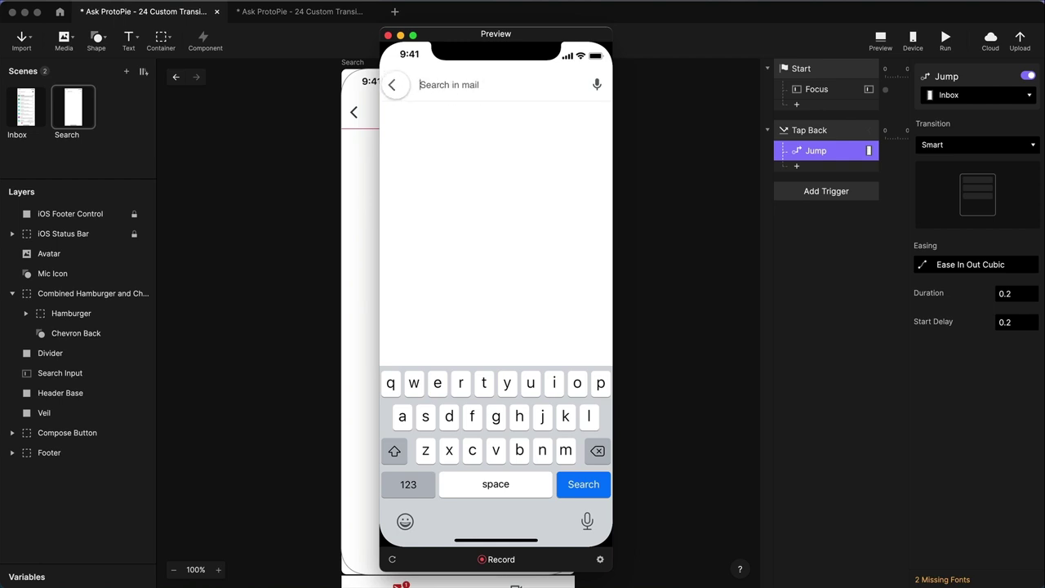
pyautogui.click(391, 84)
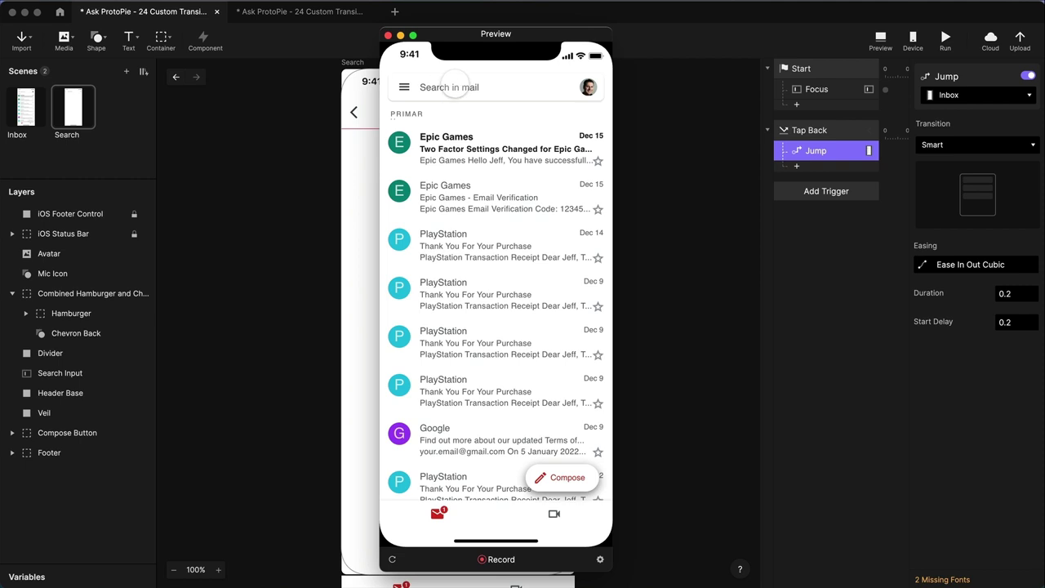
pyautogui.click(449, 86)
pyautogui.click(391, 84)
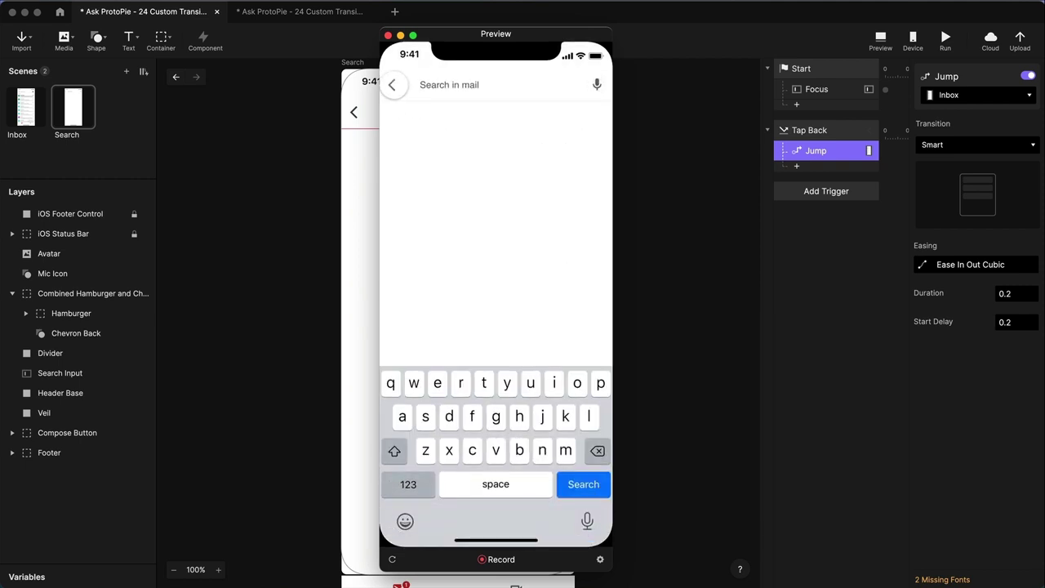
# Recheck the search and back transitions in the running preview with several switches between the two scenes, and close the preview
pyautogui.click(475, 85)
pyautogui.click(395, 85)
pyautogui.click(416, 87)
pyautogui.click(395, 85)
pyautogui.click(465, 85)
pyautogui.click(387, 35)
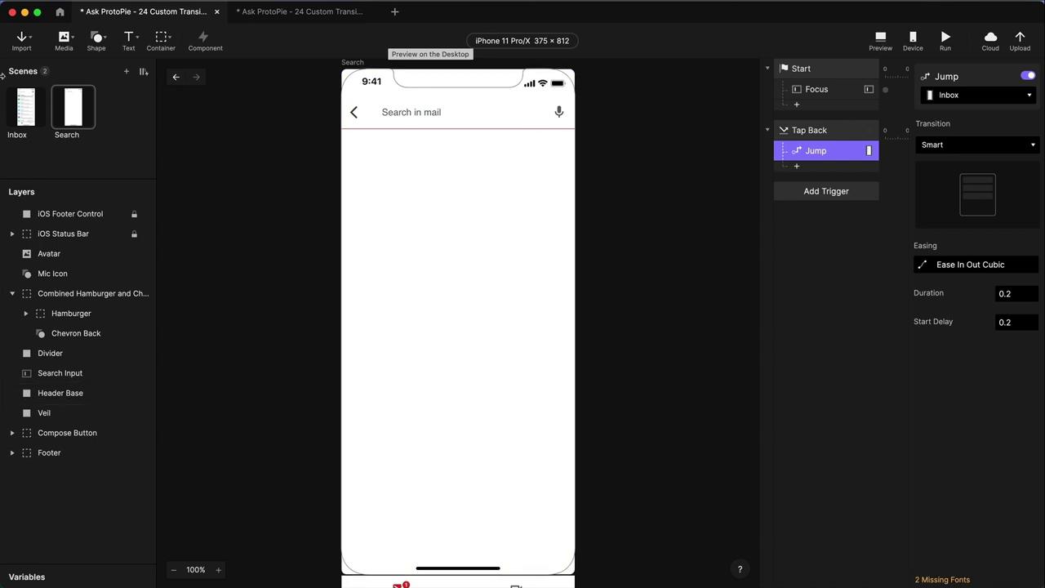
# Compare the layers and layout of the Inbox scene with those of the Search scene
pyautogui.click(26, 105)
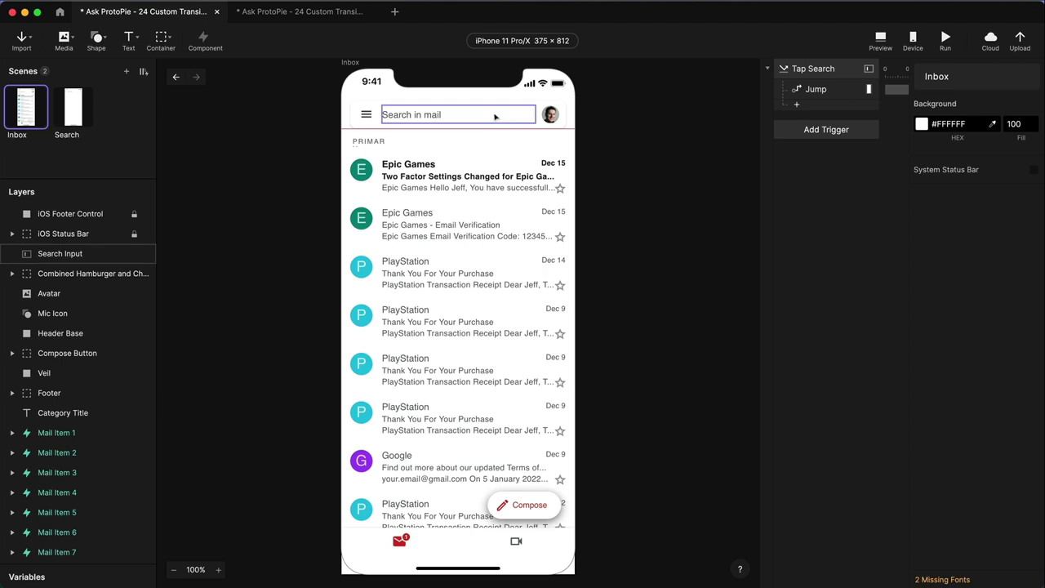
pyautogui.click(72, 122)
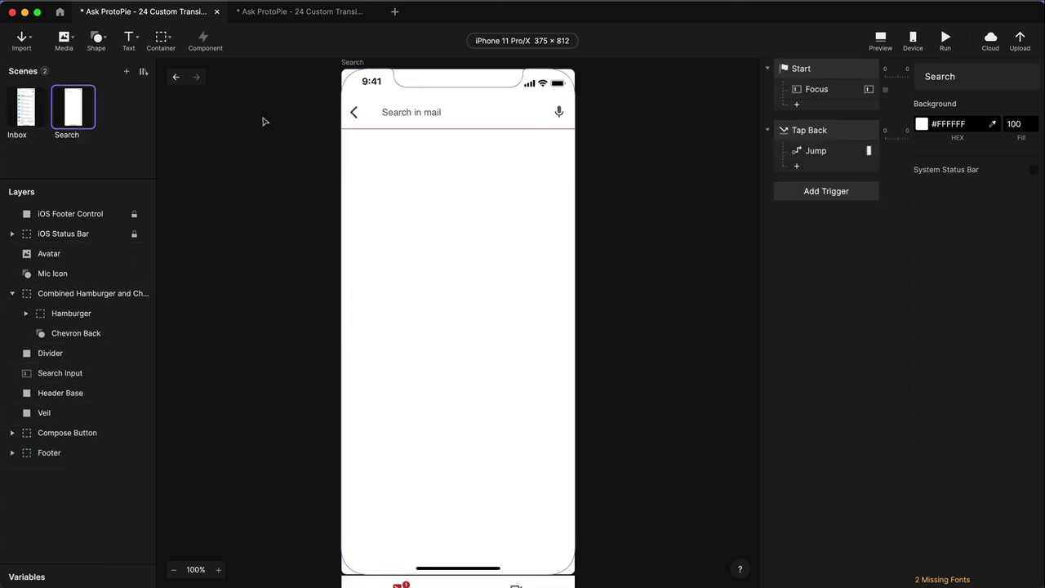
pyautogui.click(25, 114)
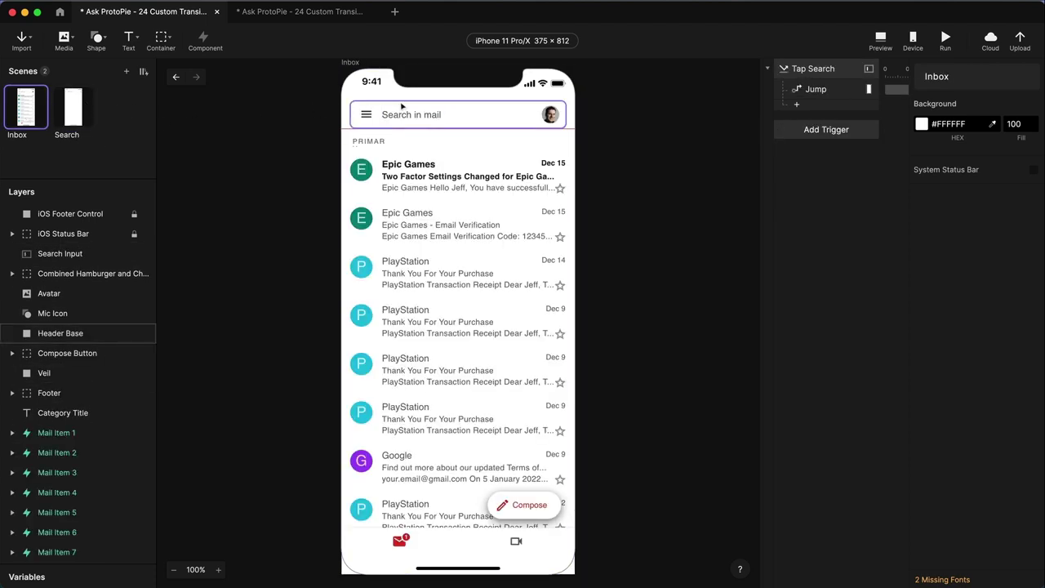
pyautogui.click(79, 106)
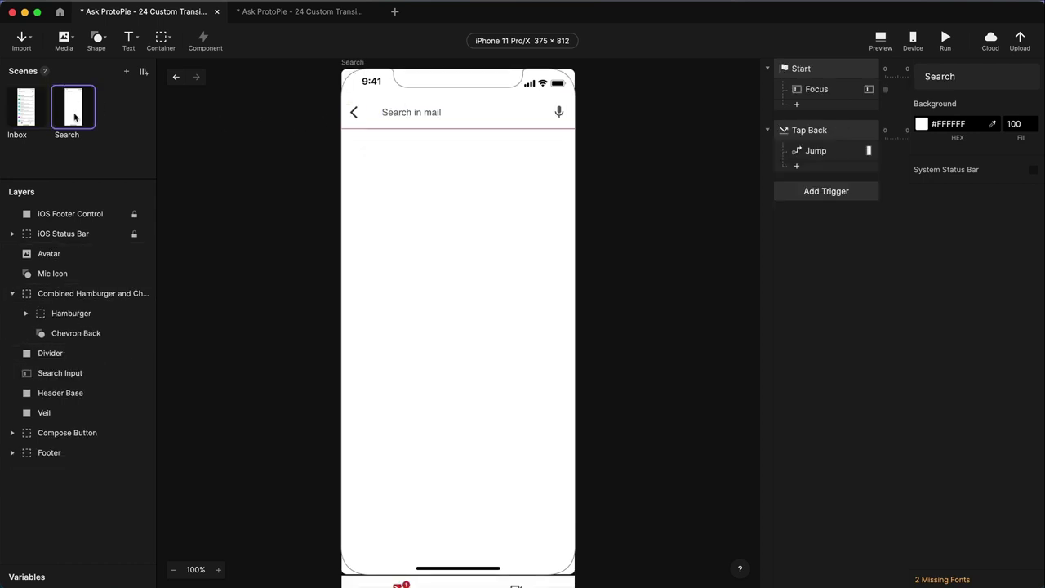
pyautogui.click(25, 114)
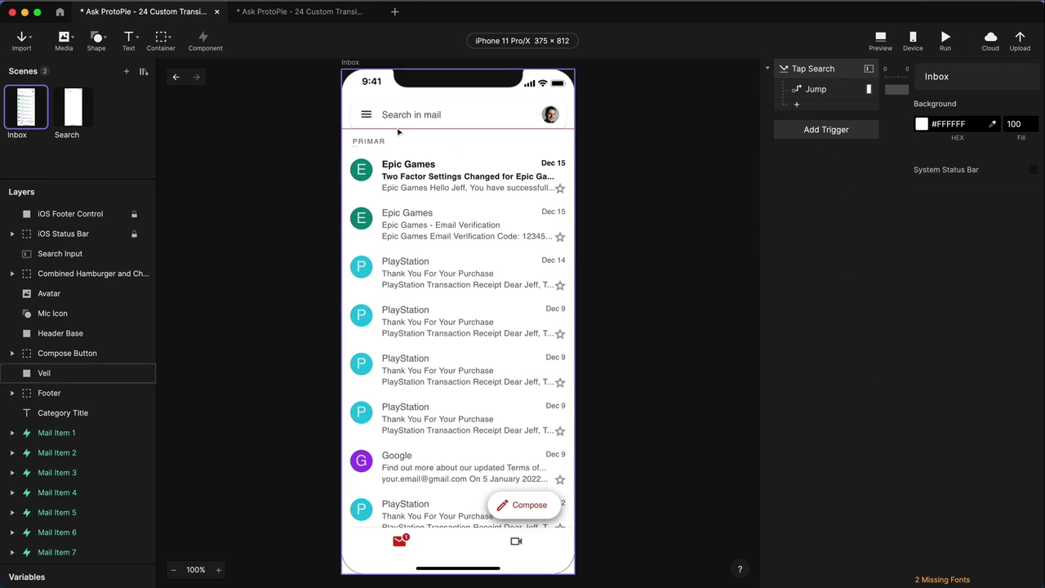
# Preview the prototype from the Inbox scene, opening search and returning to the inbox repeatedly, and close the preview
pyautogui.press('super+p')
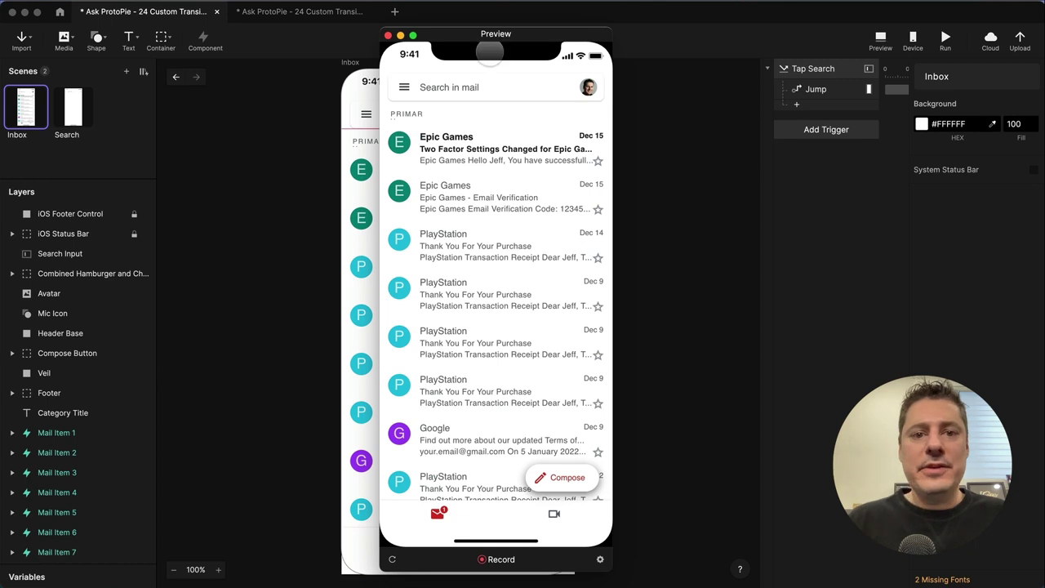
pyautogui.click(458, 90)
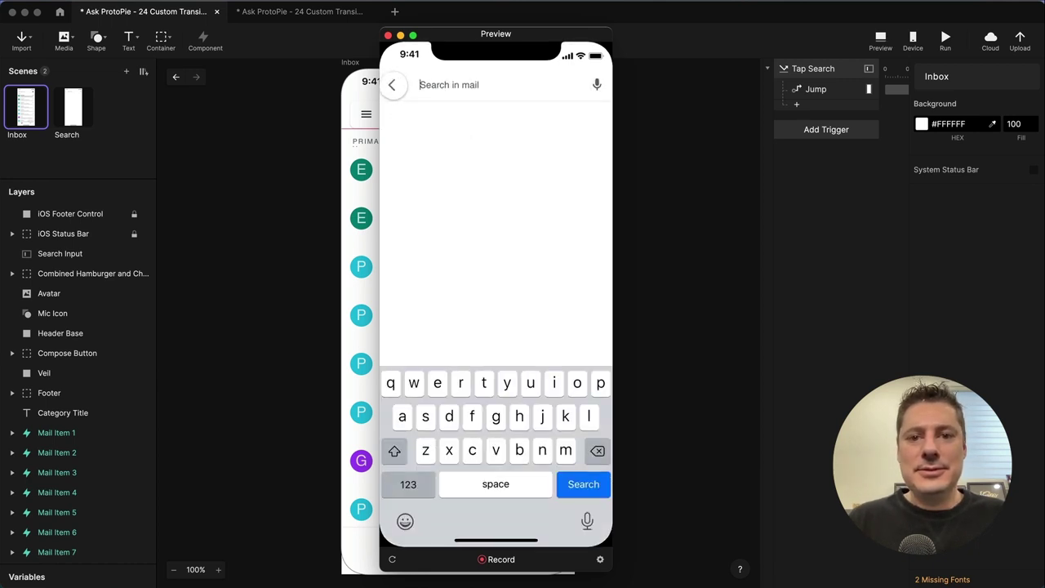
pyautogui.click(397, 87)
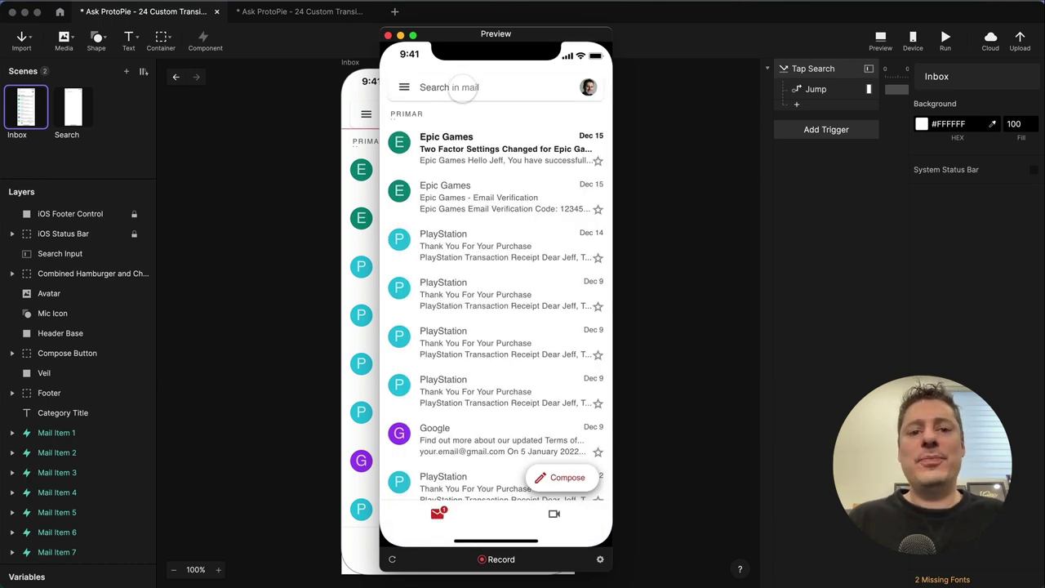
pyautogui.click(459, 90)
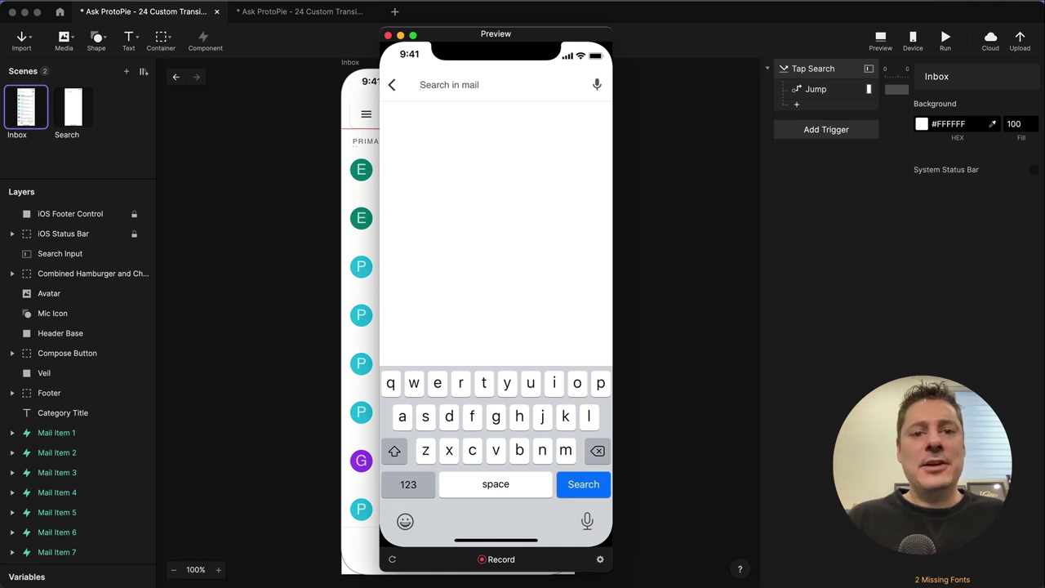
pyautogui.click(397, 85)
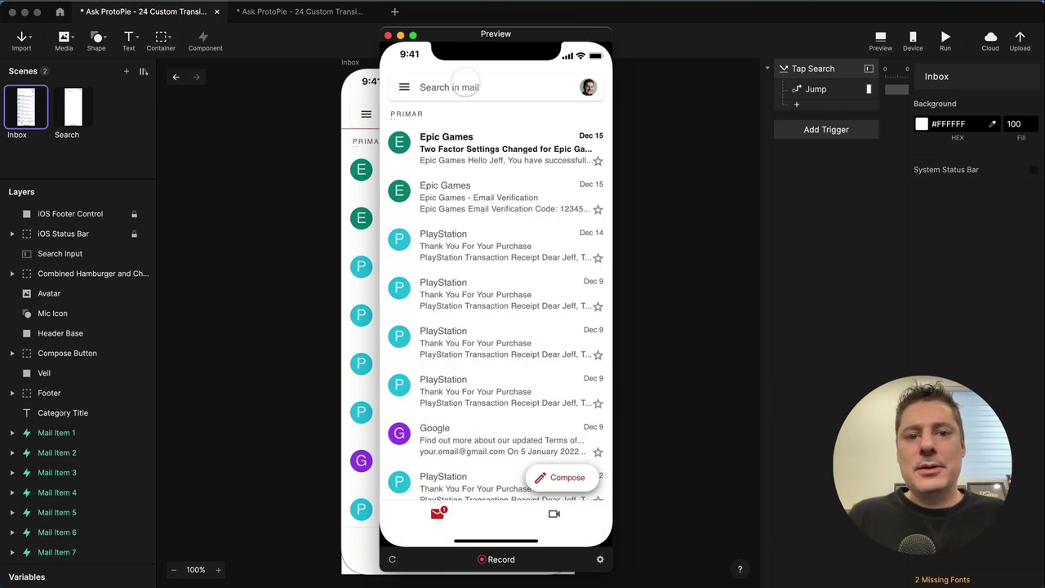
pyautogui.click(462, 85)
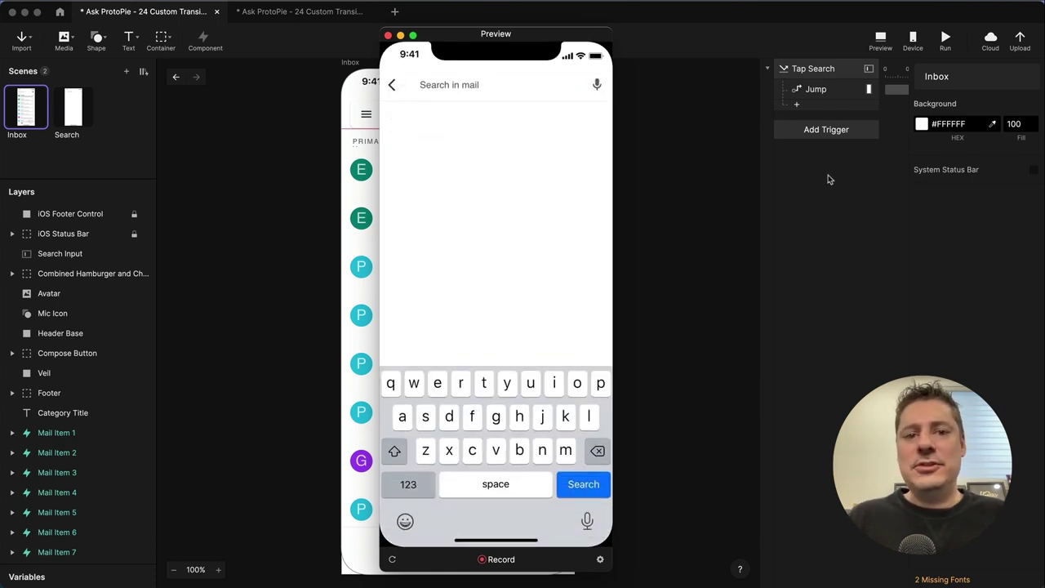
pyautogui.click(393, 85)
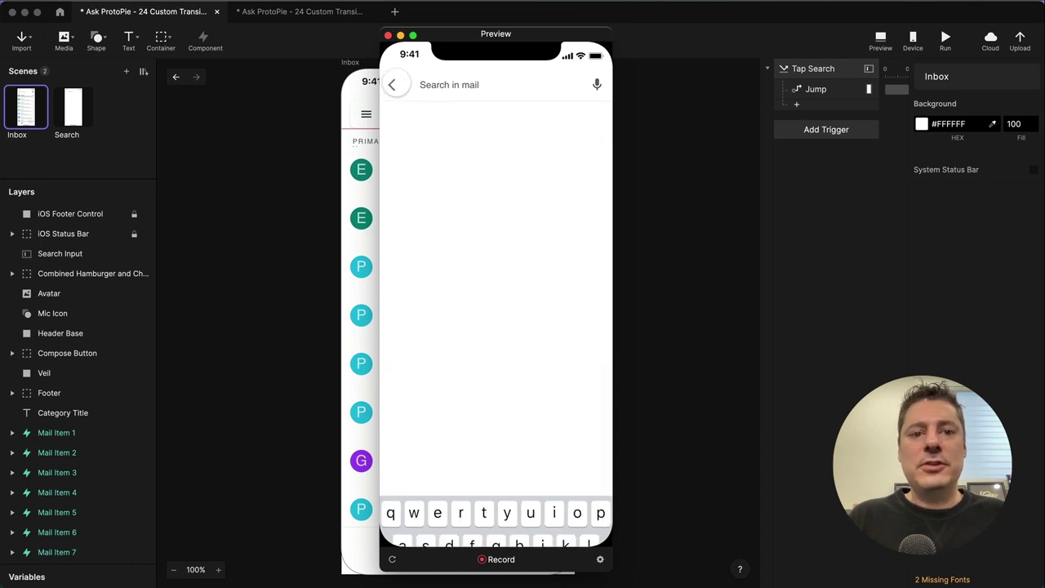
pyautogui.click(387, 35)
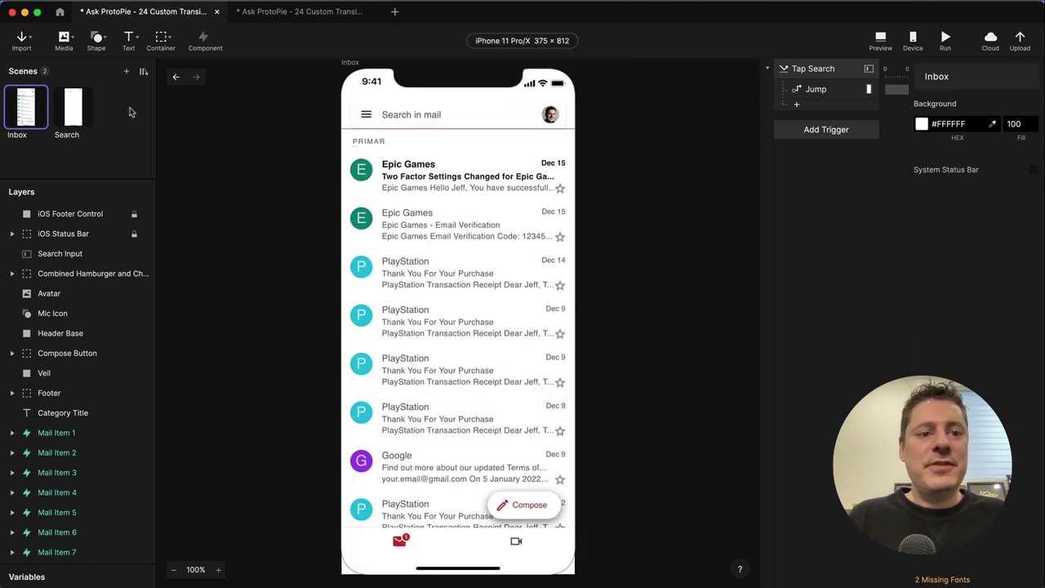
# In the Search scene, move the Compose Button and Footer down together until both sit directly below the screen's lower edge
pyautogui.click(70, 106)
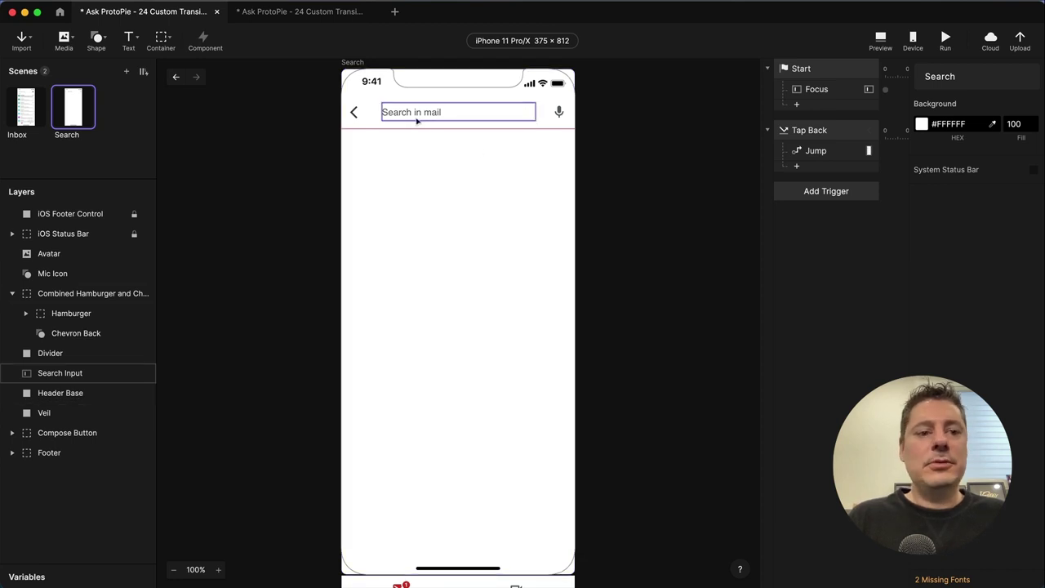
pyautogui.click(24, 109)
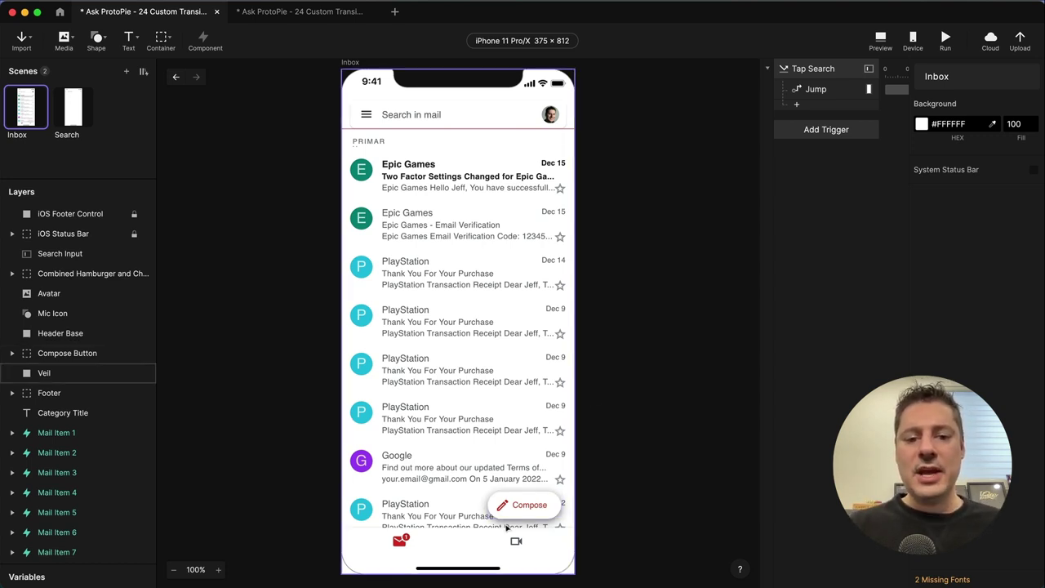
pyautogui.hscroll(1, 472, 533)
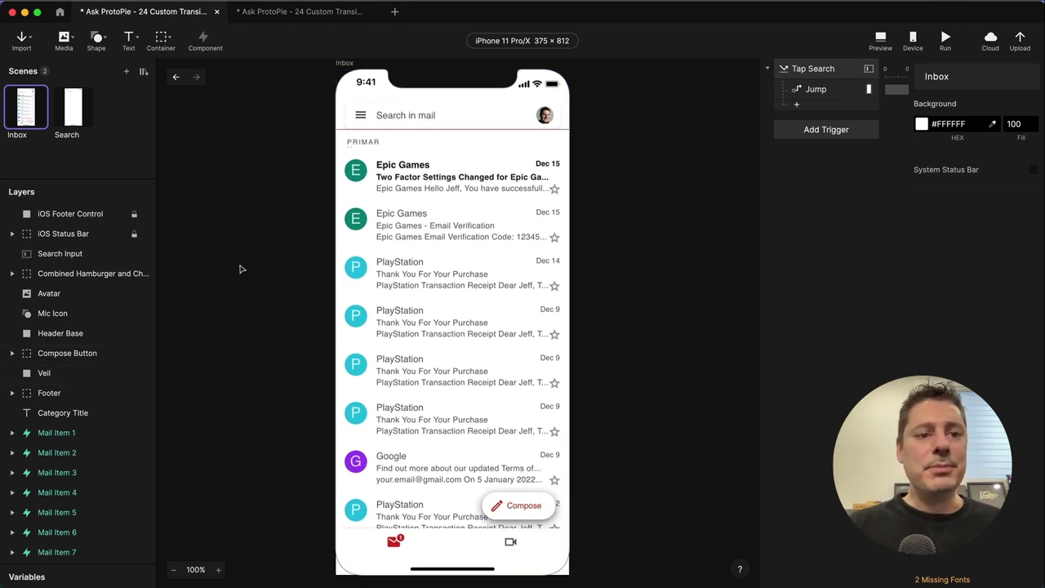
pyautogui.click(71, 113)
pyautogui.scroll(-3, 483, 403)
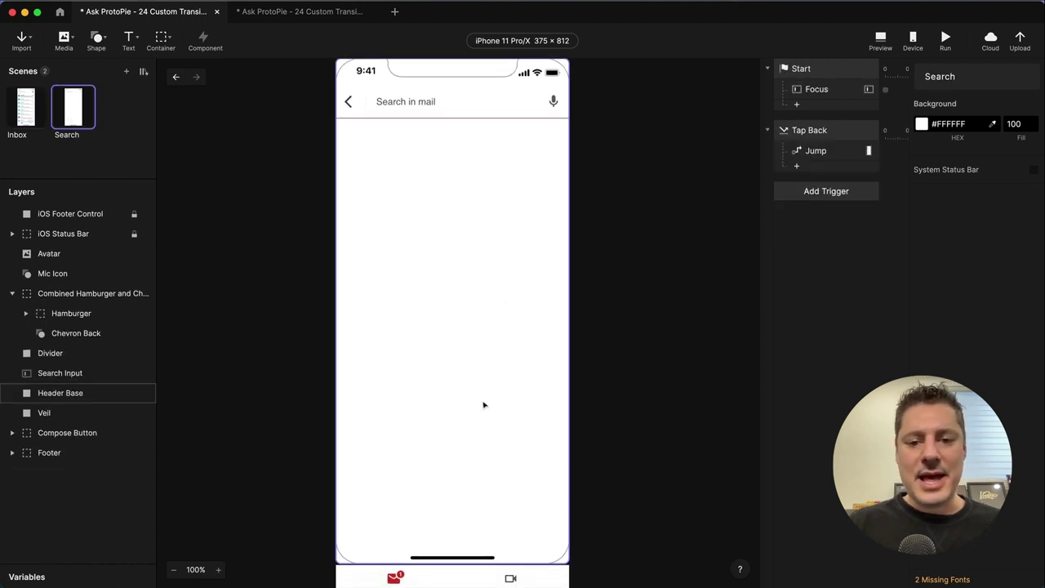
pyautogui.click(72, 432)
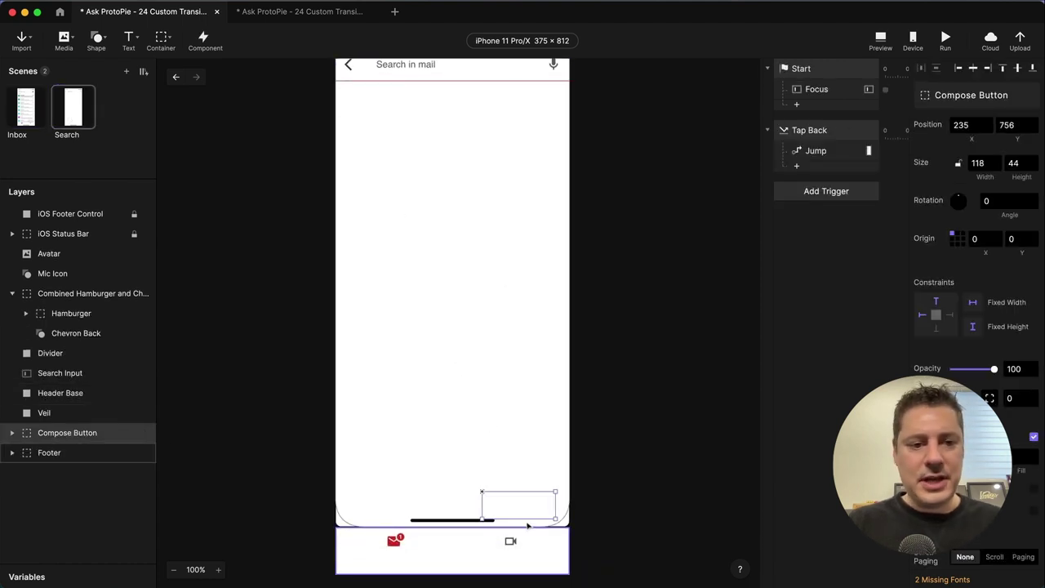
pyautogui.keyDown('shift'); pyautogui.click(130, 452); pyautogui.keyUp('shift')
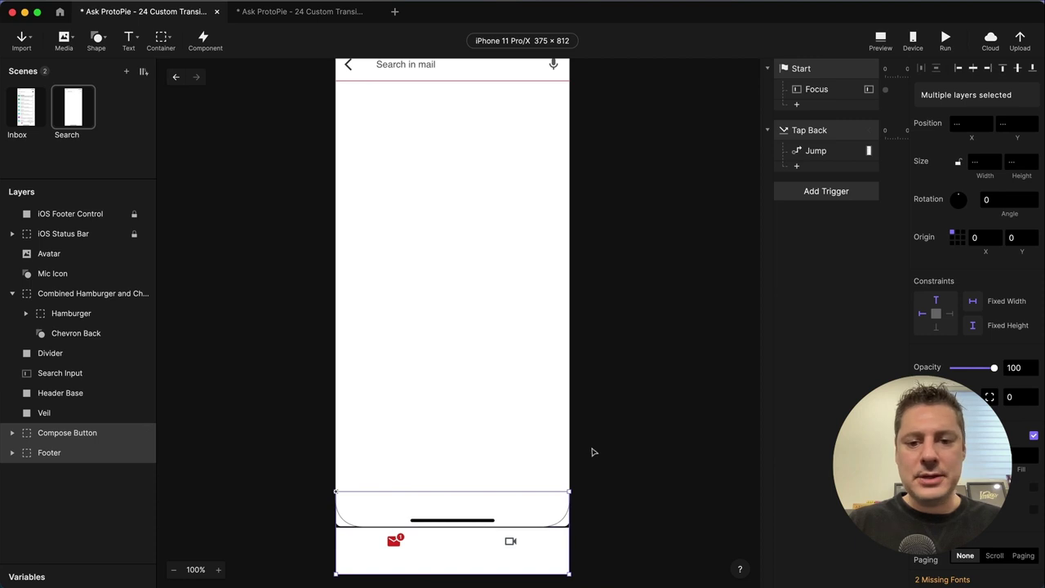
pyautogui.scroll(-5, 429, 469)
pyautogui.moveTo(445, 476); pyautogui.dragTo(445, 472)
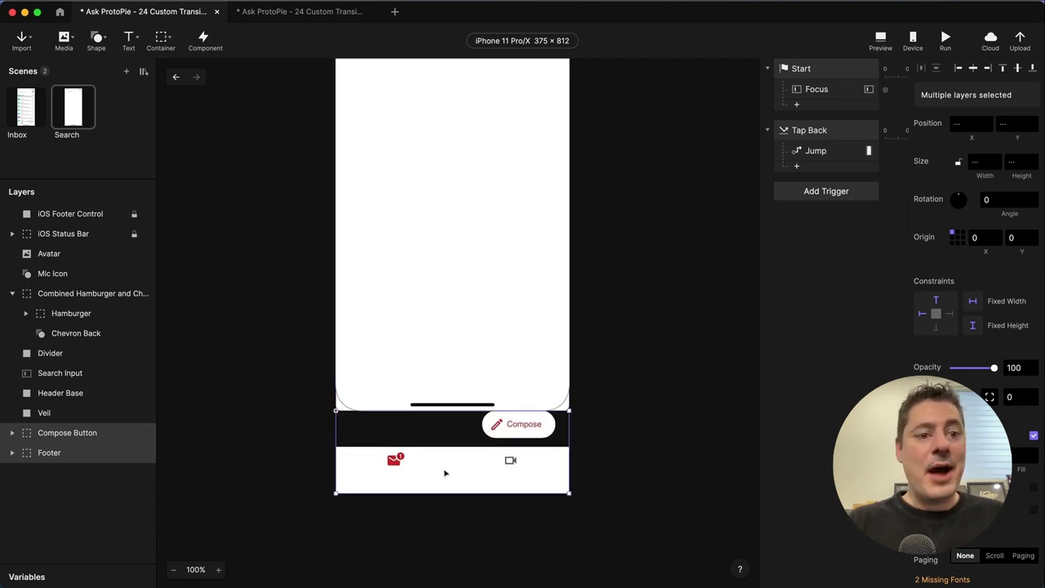
# Preview the Compose Button and Footer sliding out and back from the Inbox scene, and close the preview
pyautogui.click(33, 107)
pyautogui.click(883, 32)
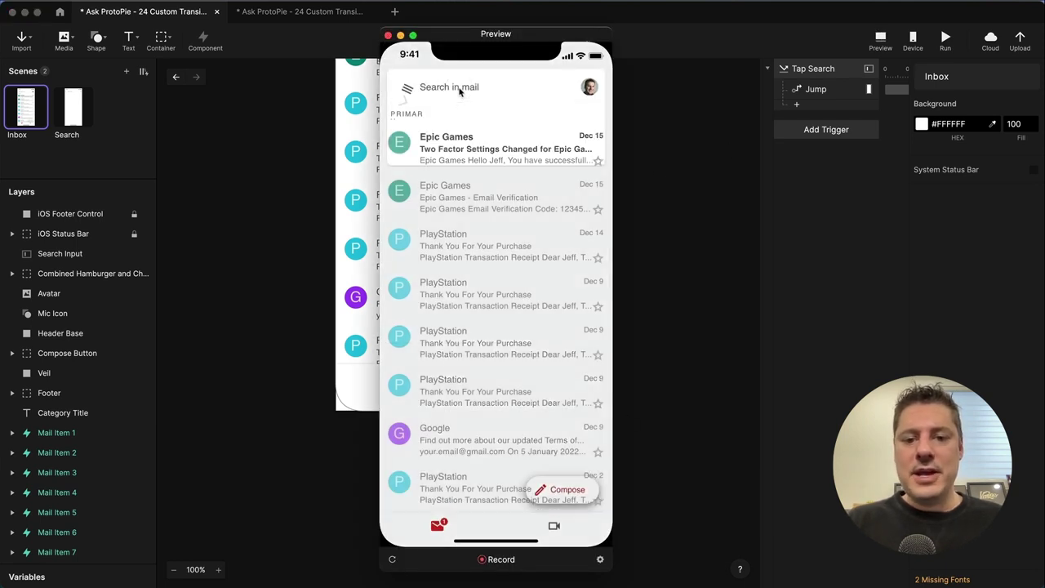
pyautogui.click(457, 89)
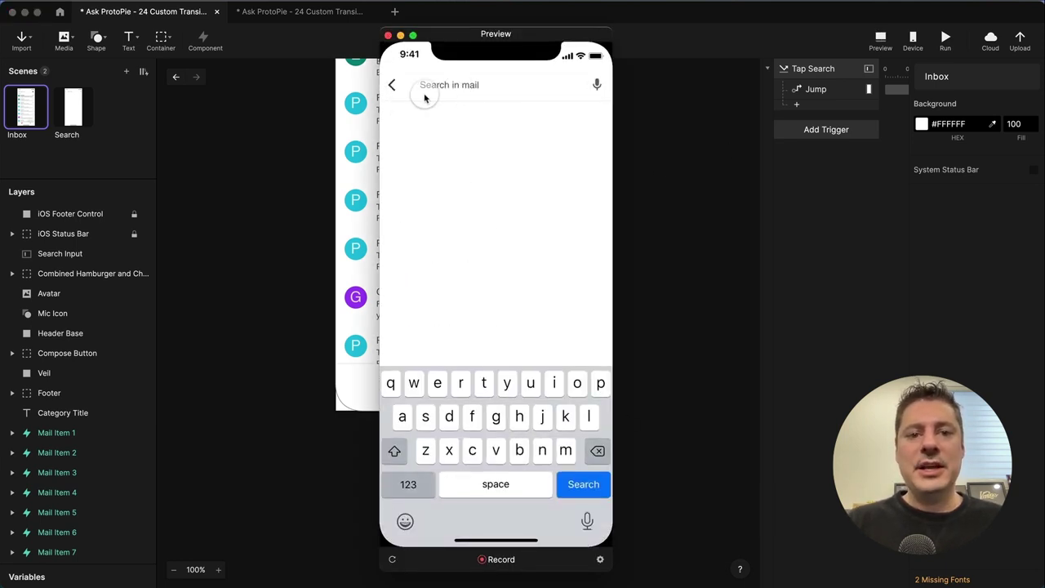
pyautogui.click(391, 85)
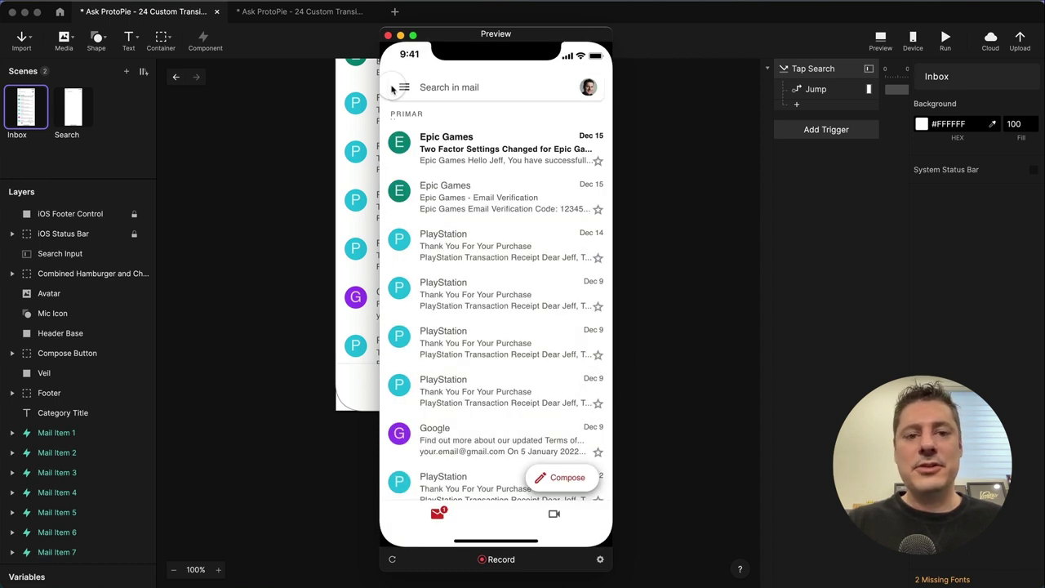
pyautogui.click(388, 36)
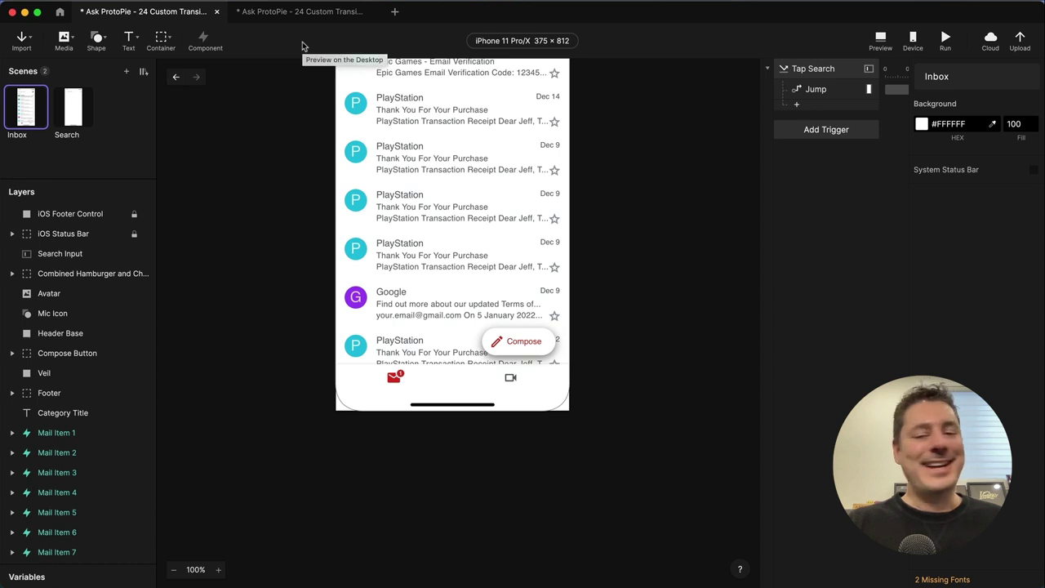